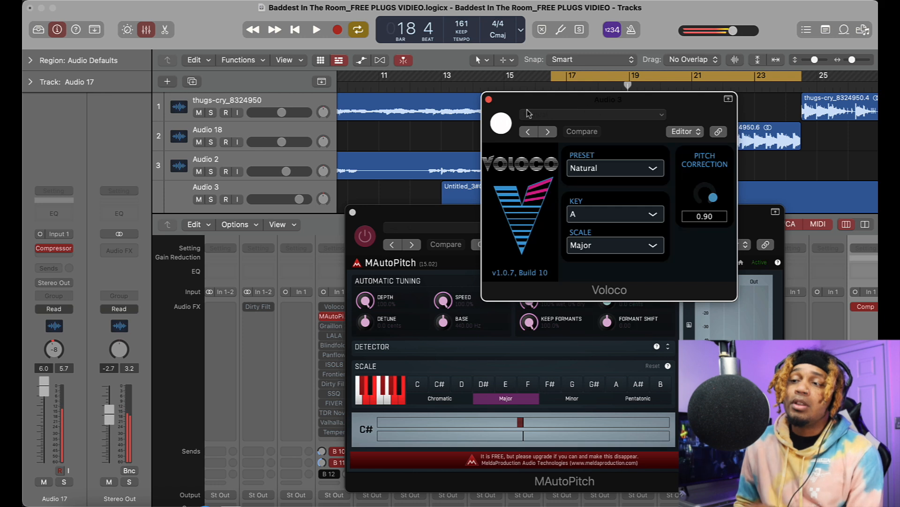
Close Voloco, bring MAutoPitch into view and lower its formant shift to -12.00 while the song plays
left_click(489, 100)
left_click_drag(611, 251, 649, 142)
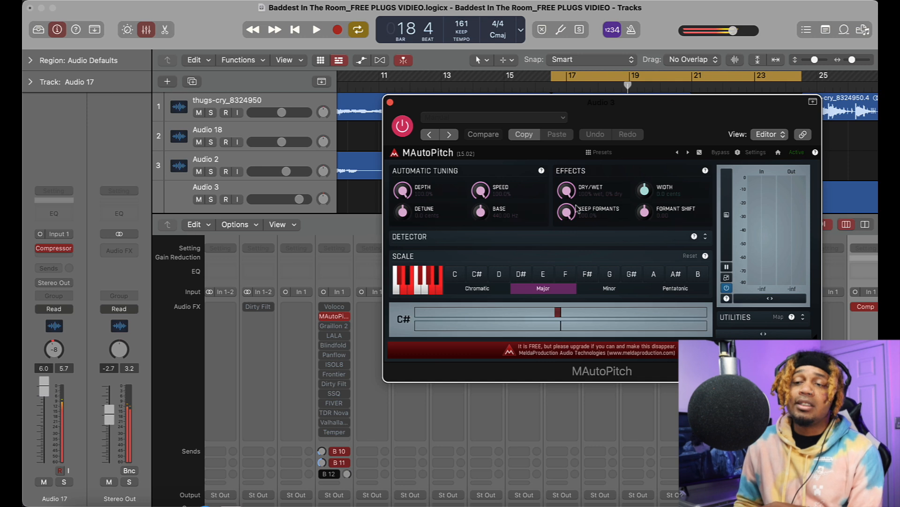
key("space")
left_click_drag(644, 214, 630, 251)
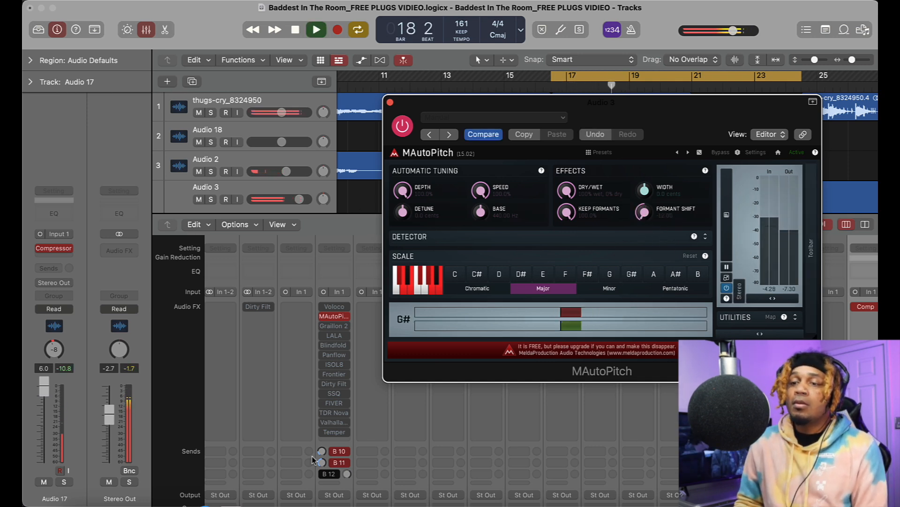
Switch off the B 10 and B 11 sends on the Audio 3 channel
left_click(332, 452)
left_click(332, 463)
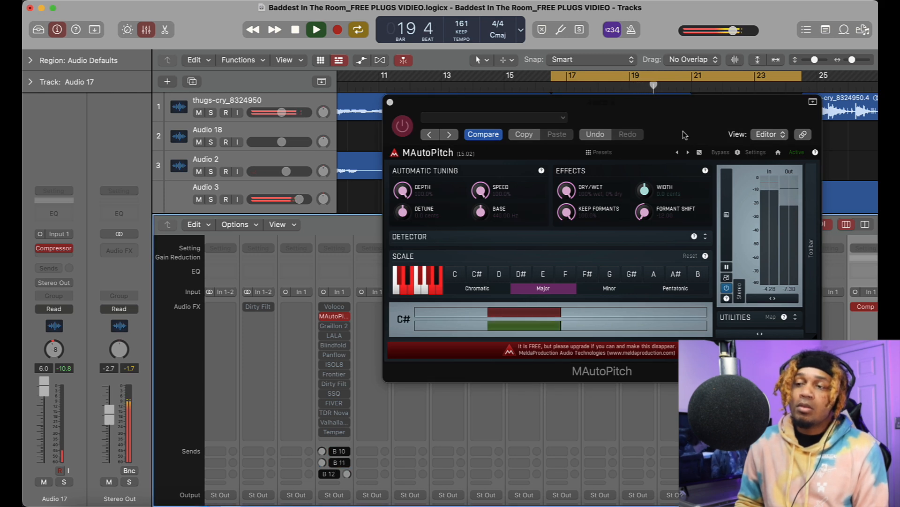
left_click(664, 121)
Set MAutoPitch's formant shift to 0 and stop playback
mouse_move(645, 210)
left_mouse_down()
mouse_move(643, 96)
mouse_move(636, 226)
mouse_move(627, 180)
mouse_move(645, 231)
mouse_move(631, 183)
mouse_move(645, 231)
mouse_move(656, 221)
mouse_move(647, 213)
left_mouse_up()
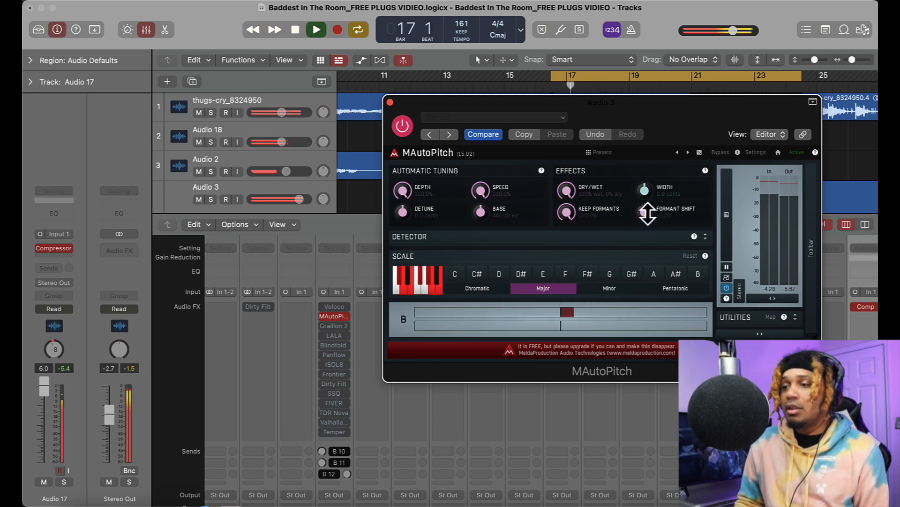
double_click(641, 209)
type("0")
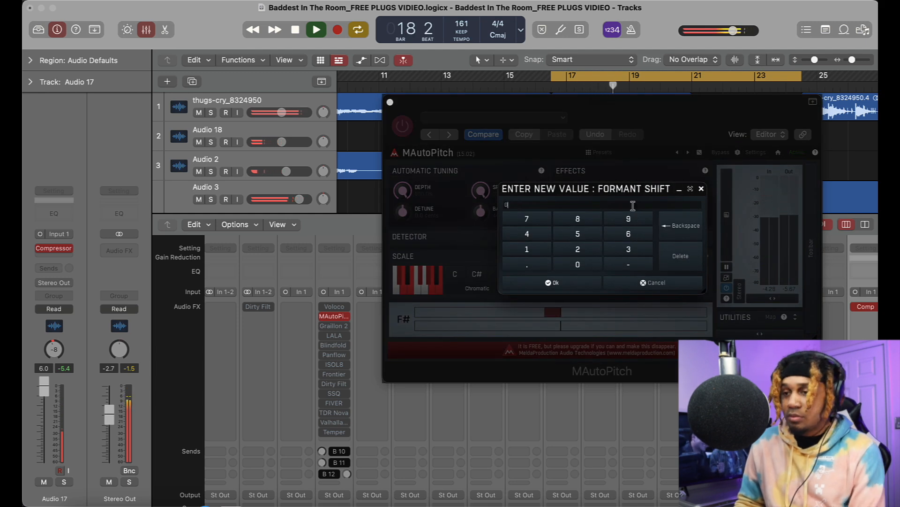
left_click(571, 284)
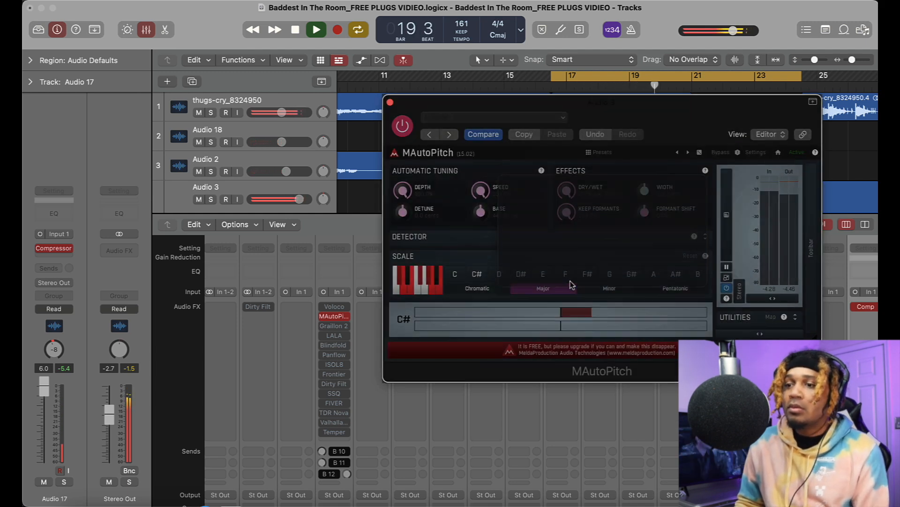
key("space")
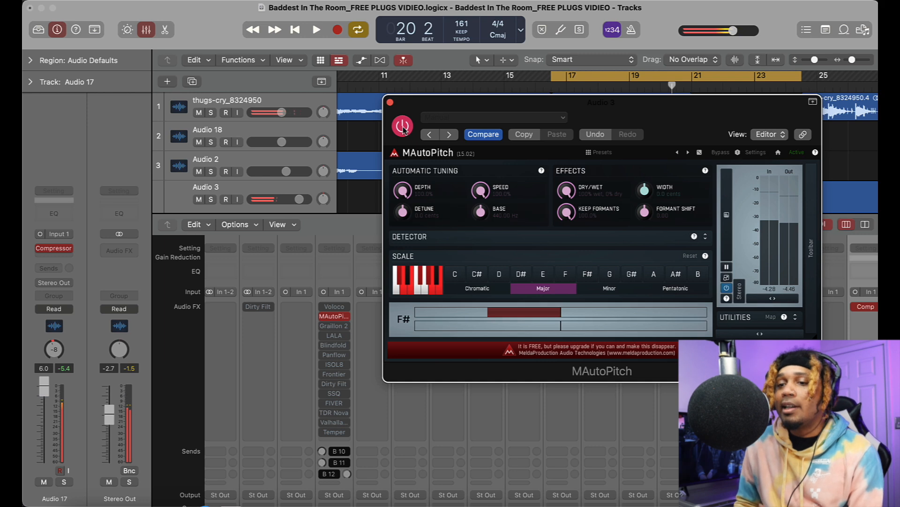
Open the Graillon 2 plug-in on the Audio 3 channel in place of MAutoPitch, view its controls and close it
left_click(390, 102)
mouse_move(335, 347)
left_click(334, 326)
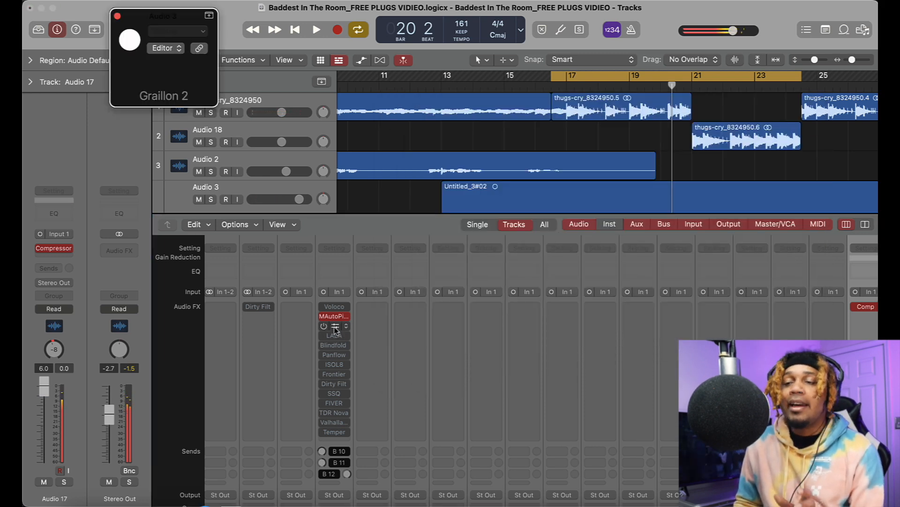
left_click_drag(336, 43, 605, 69)
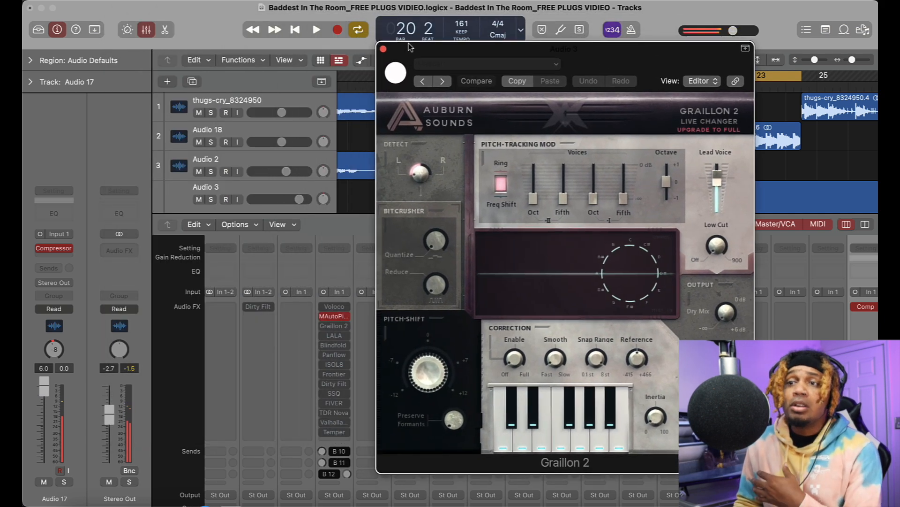
left_click(384, 49)
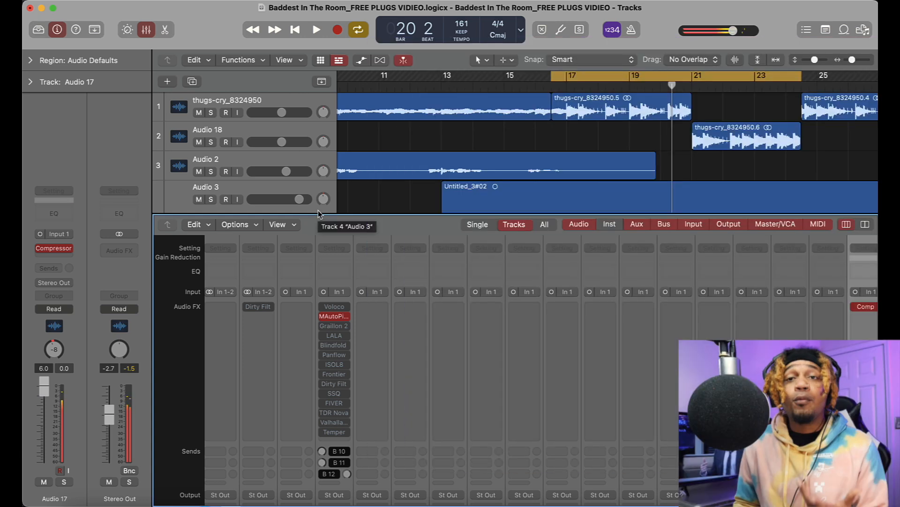
Open and enable the LALA compressor on Audio 3, and raise its gain to about 60 during playback
left_click(334, 334)
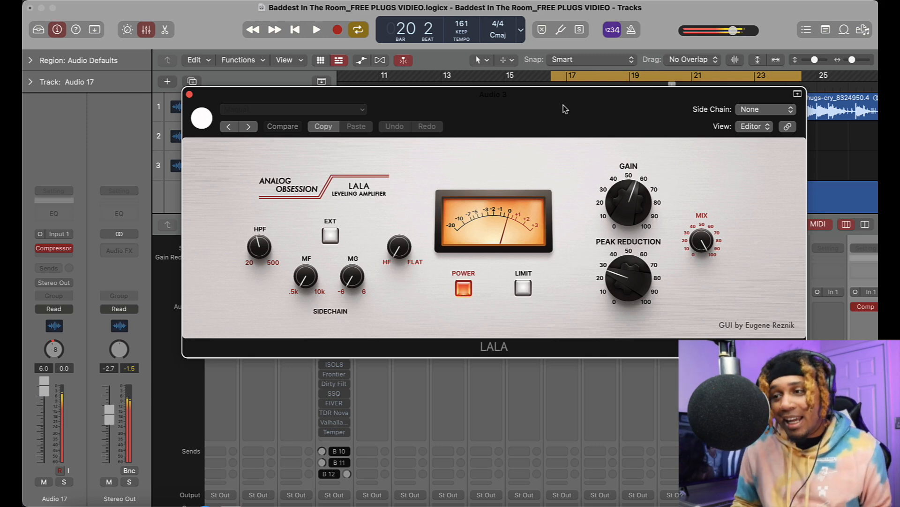
left_click(202, 115)
left_click_drag(418, 103, 428, 146)
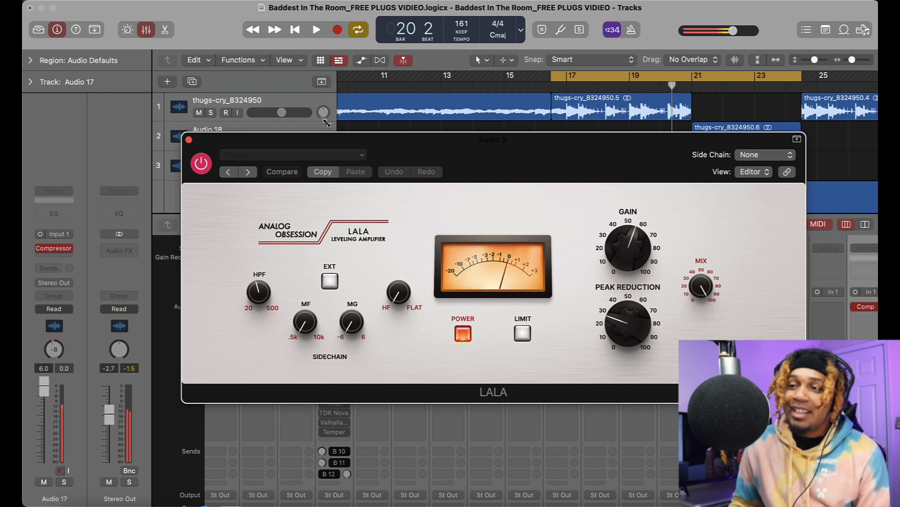
left_click_drag(504, 151, 468, 136)
key("space")
left_click_drag(589, 242, 569, 234)
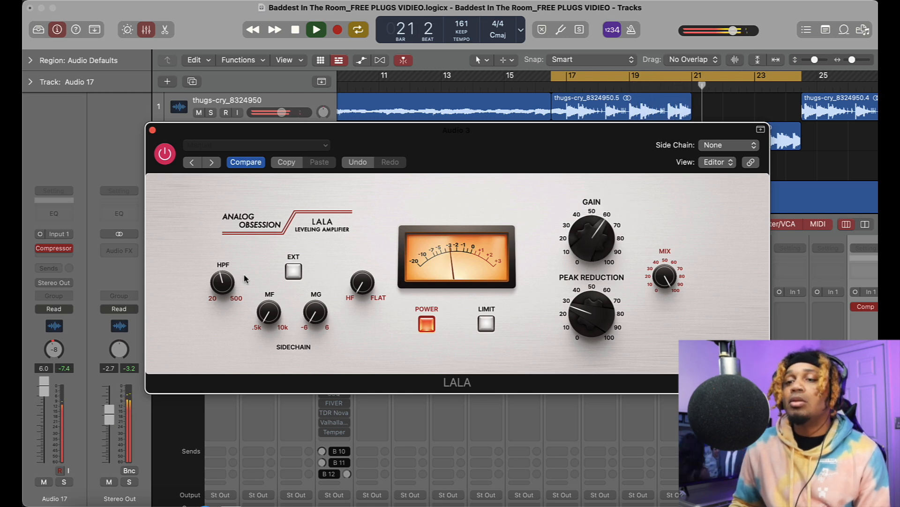
Adjust LALA's sidechain HPF and try the EXT and Limit switches, leaving both off
left_click(299, 275)
mouse_move(223, 281)
mouse_move(223, 281)
left_mouse_down()
mouse_move(223, 244)
mouse_move(222, 281)
mouse_move(222, 272)
left_mouse_up()
left_click(293, 271)
left_click(488, 323)
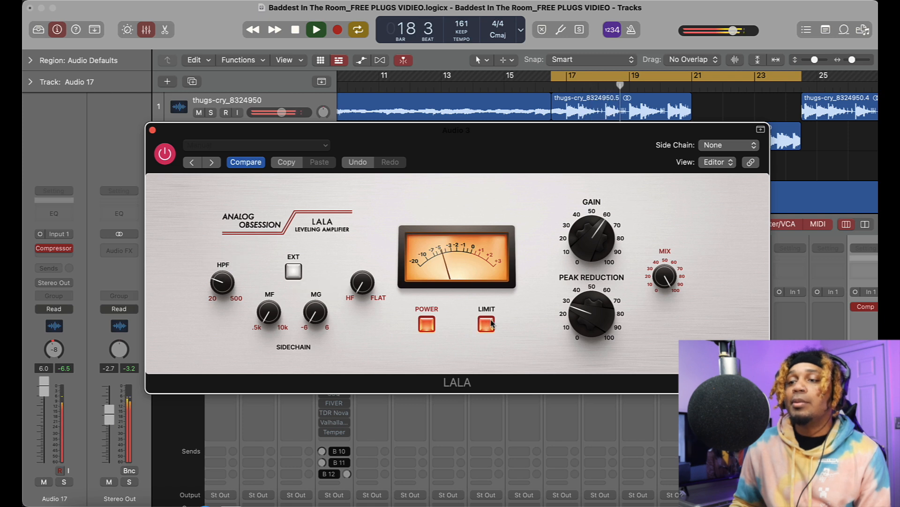
left_click(491, 323)
Fine-tune LALA with MG at -5.4 dB, a trial mix of 36 % and peak reduction around 20, and close the plug-in
left_click_drag(316, 310, 323, 313)
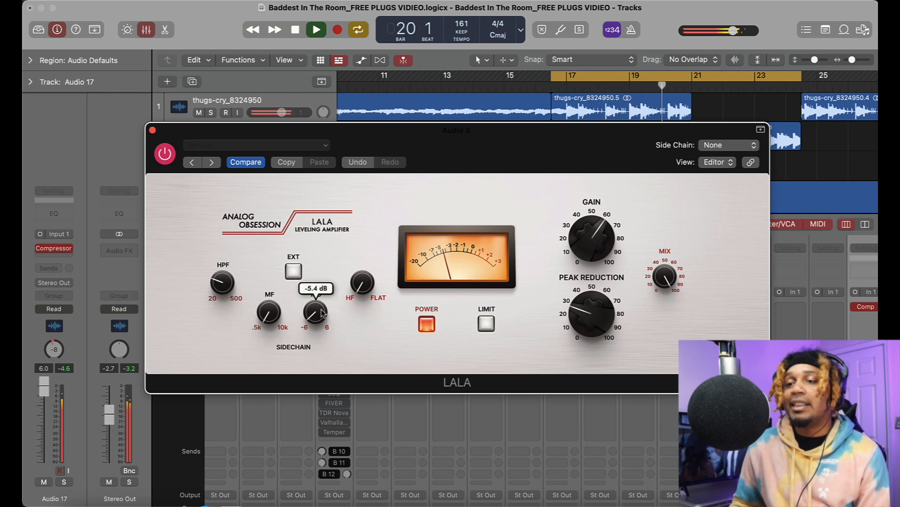
left_click_drag(675, 281, 670, 332)
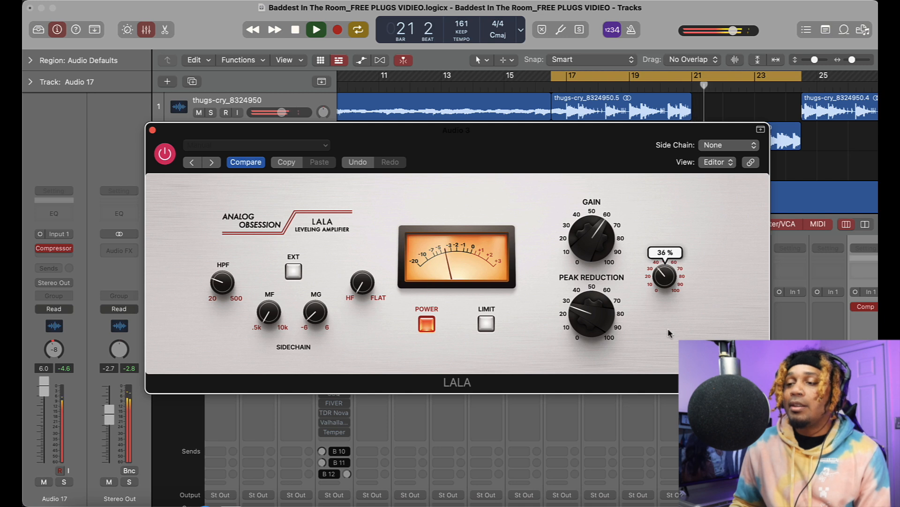
mouse_move(592, 313)
left_mouse_down()
mouse_move(597, 281)
mouse_move(595, 315)
left_mouse_up()
mouse_move(581, 237)
left_mouse_down()
mouse_move(572, 245)
mouse_move(585, 248)
mouse_move(588, 234)
left_mouse_up()
key("space")
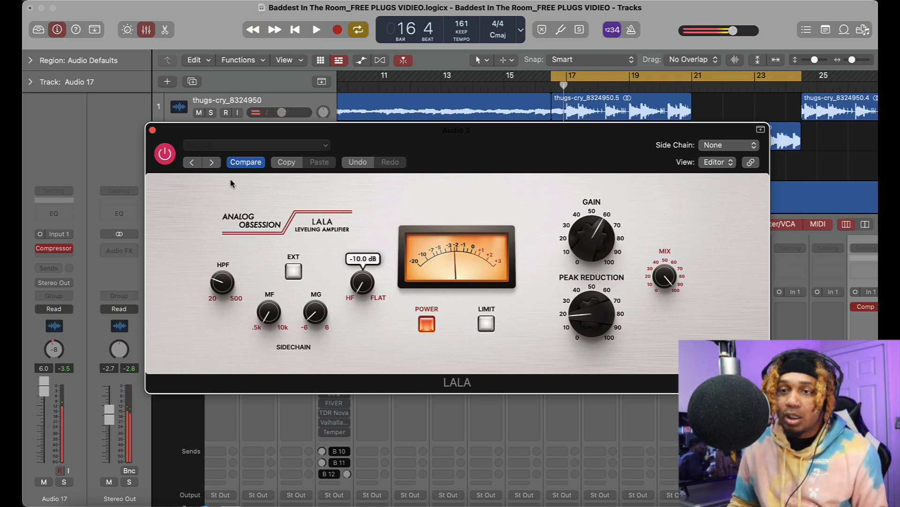
left_click_drag(432, 155, 512, 149)
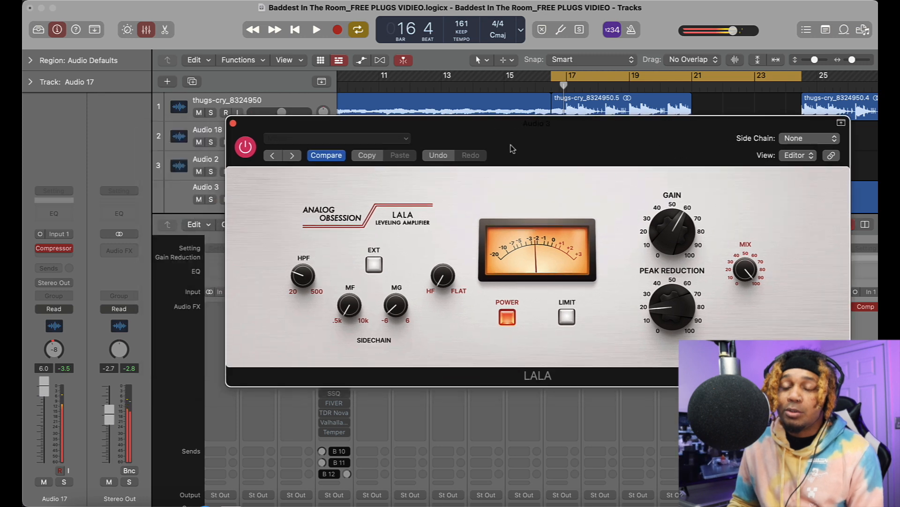
left_click(233, 124)
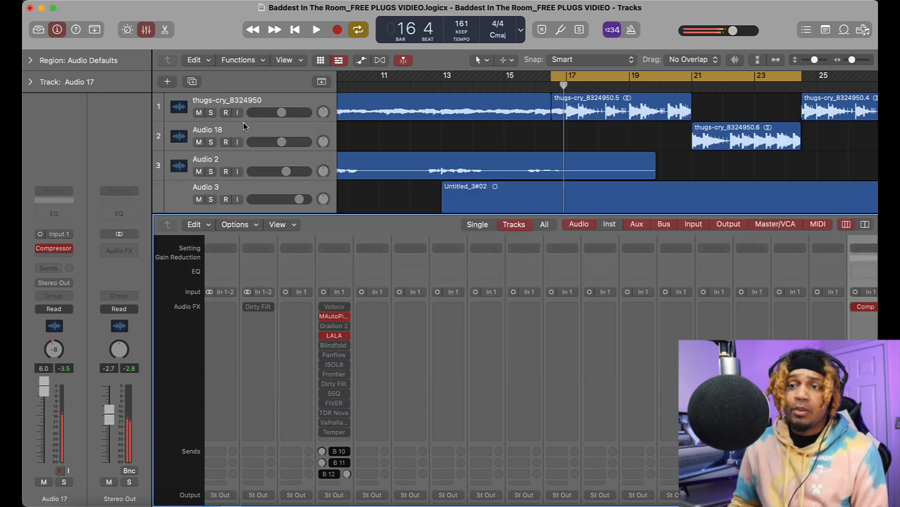
Open Blindfold EQ on the Audio 3 channel and view its list of factory presets
left_click(333, 345)
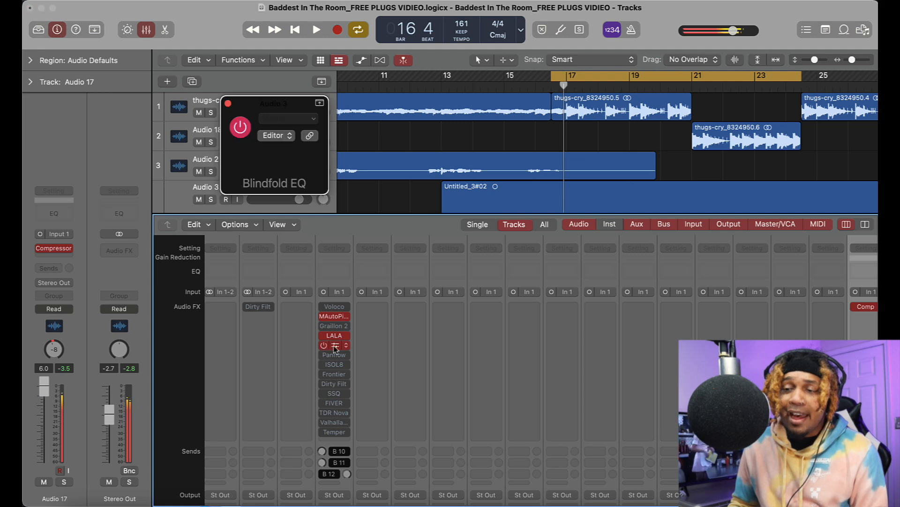
left_click_drag(553, 109, 562, 83)
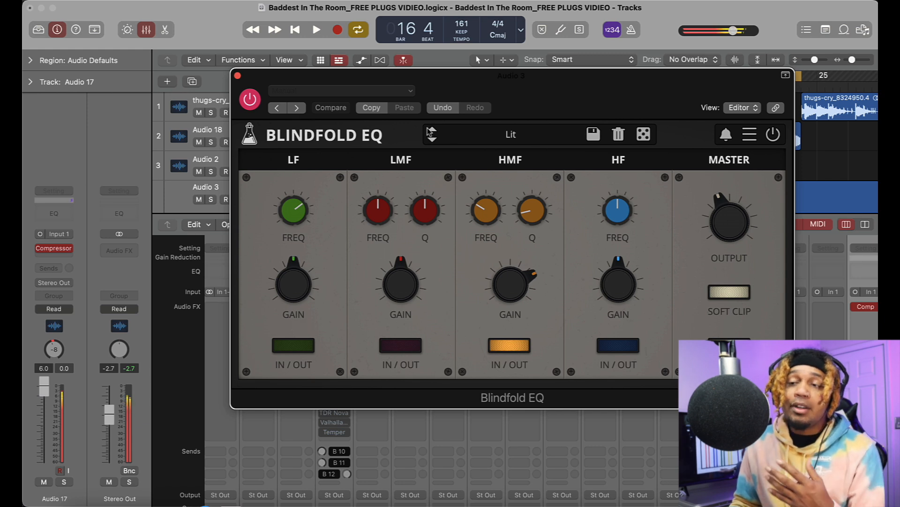
left_click(526, 137)
mouse_move(504, 161)
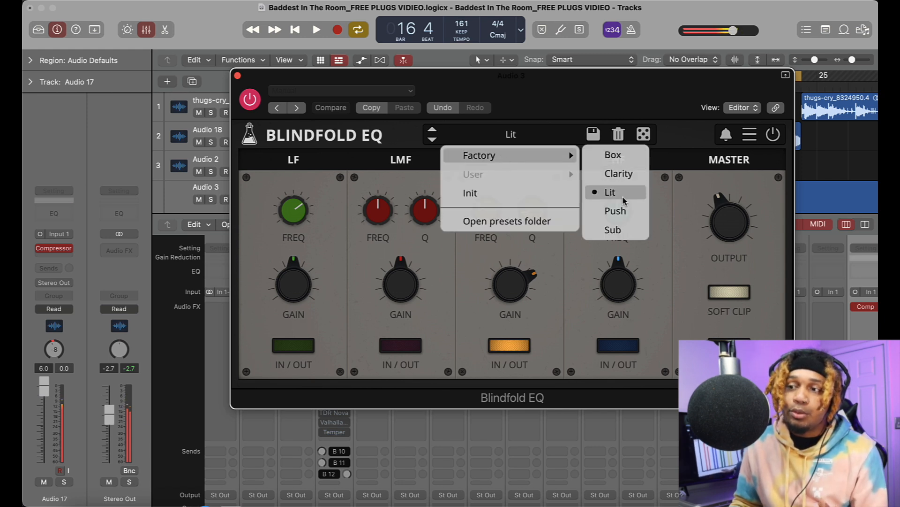
Audition Blindfold EQ's presets Sub, Push, Lit, Clarity and Box during playback, returning to Init and stopping the song
left_click(432, 136)
left_click(432, 135)
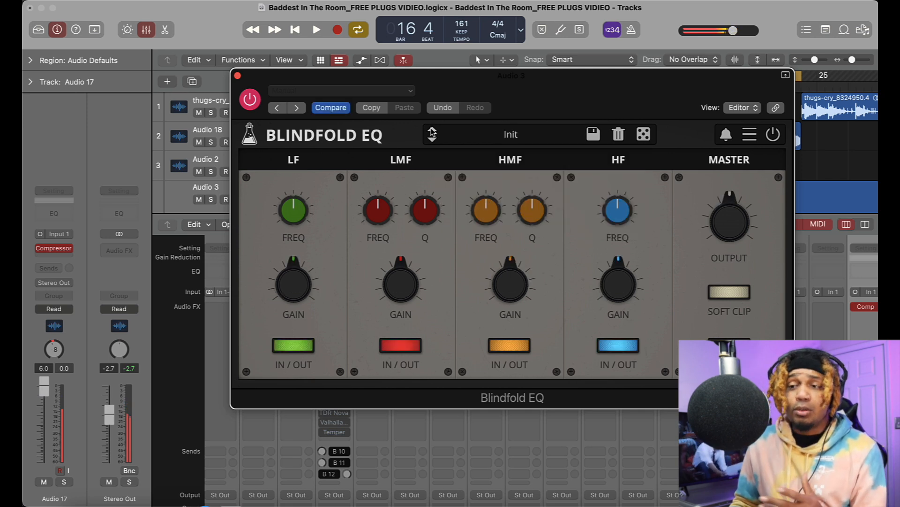
left_click(432, 133)
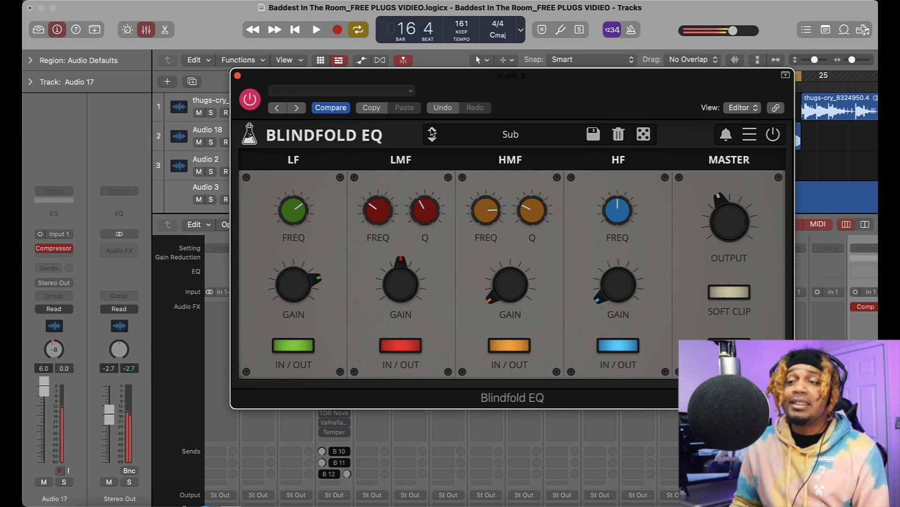
key("space")
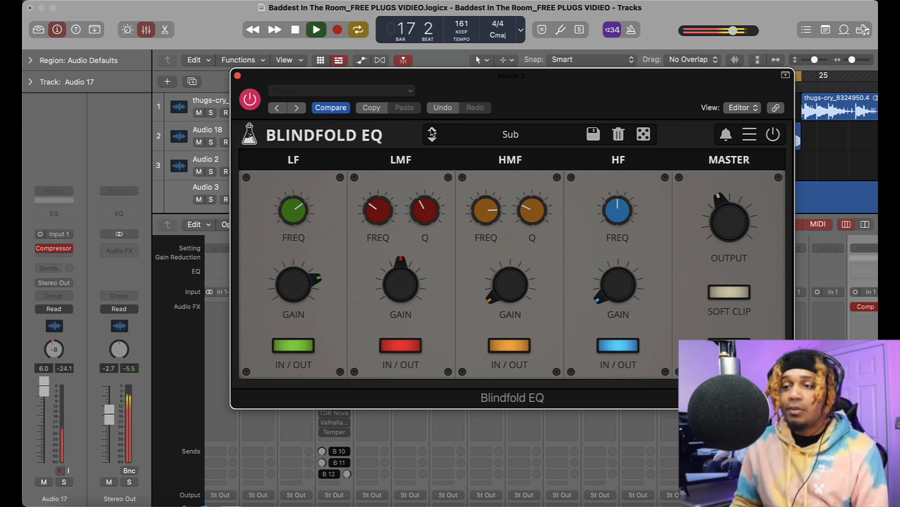
left_click(432, 134)
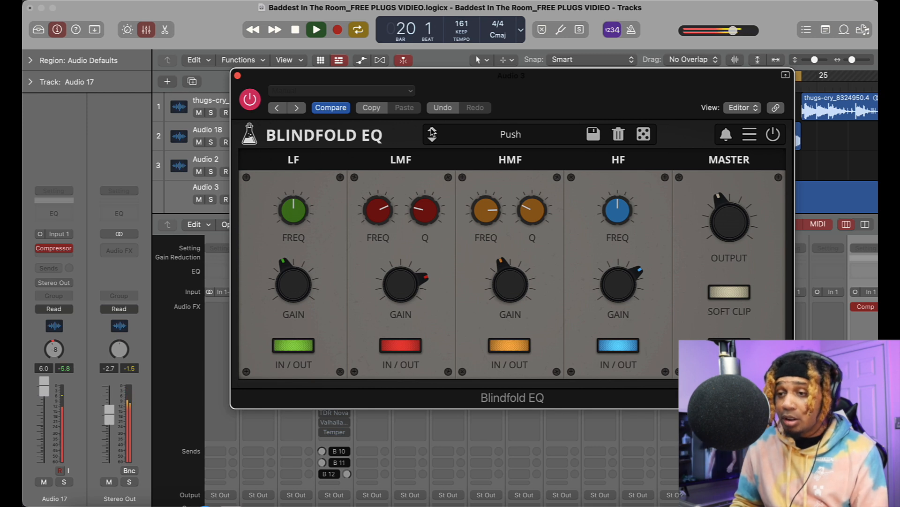
left_click(432, 134)
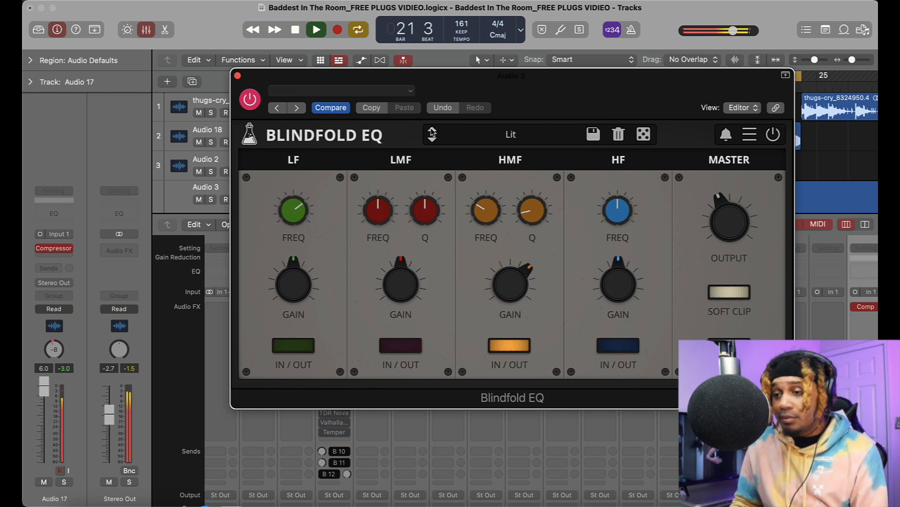
left_click(433, 134)
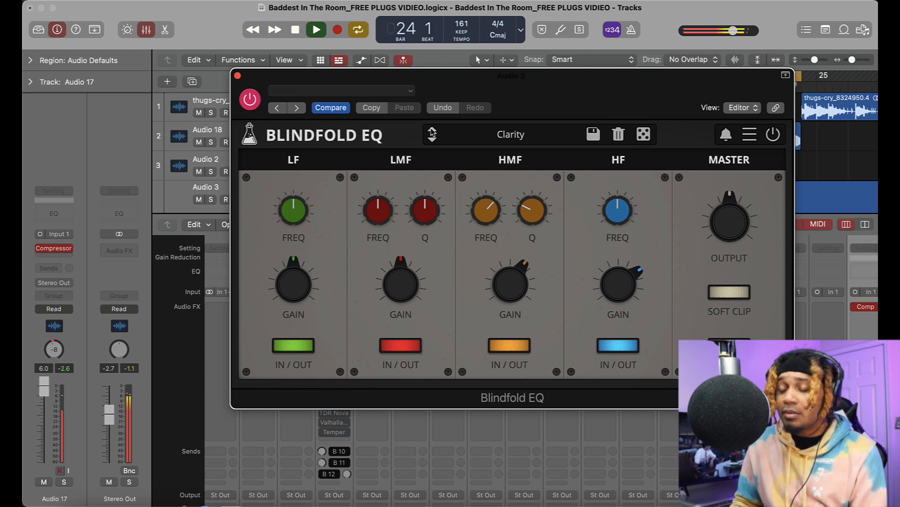
left_click(433, 133)
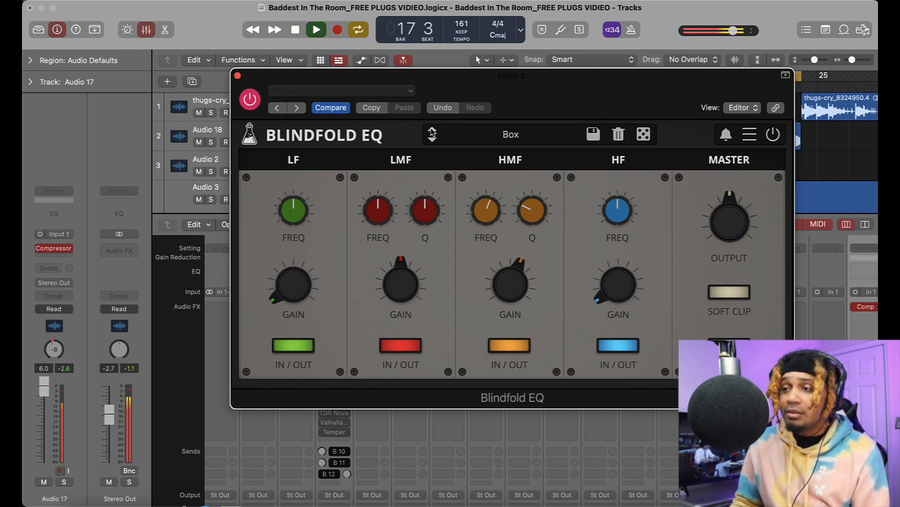
left_click(432, 133)
key("space")
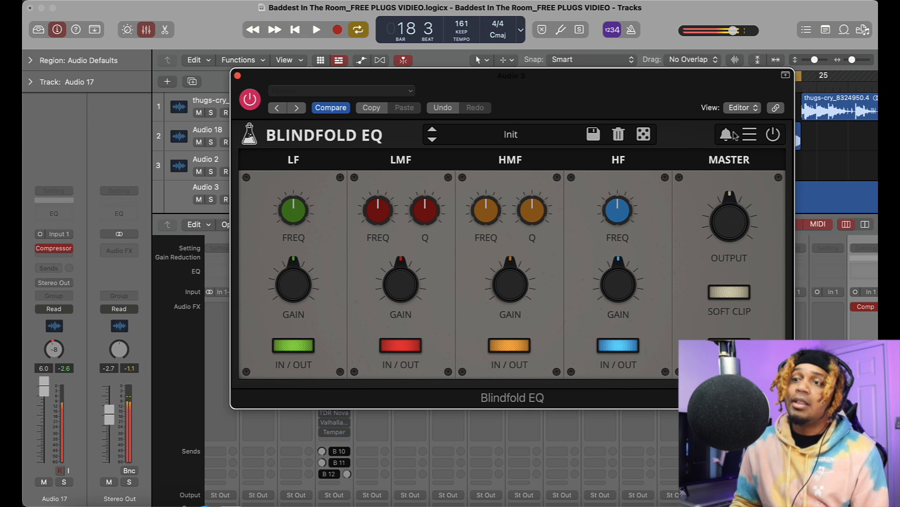
Randomize the Blindfold EQ settings repeatedly while the song plays
left_click(644, 136)
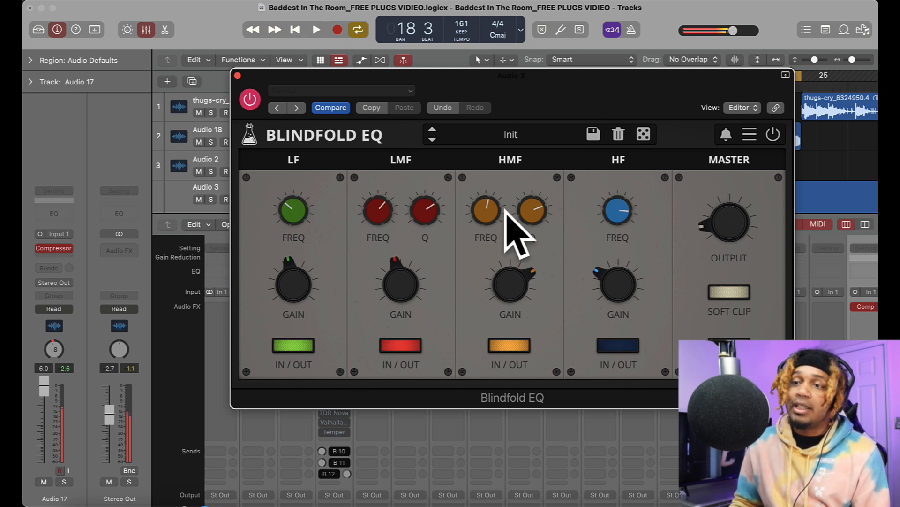
key("space")
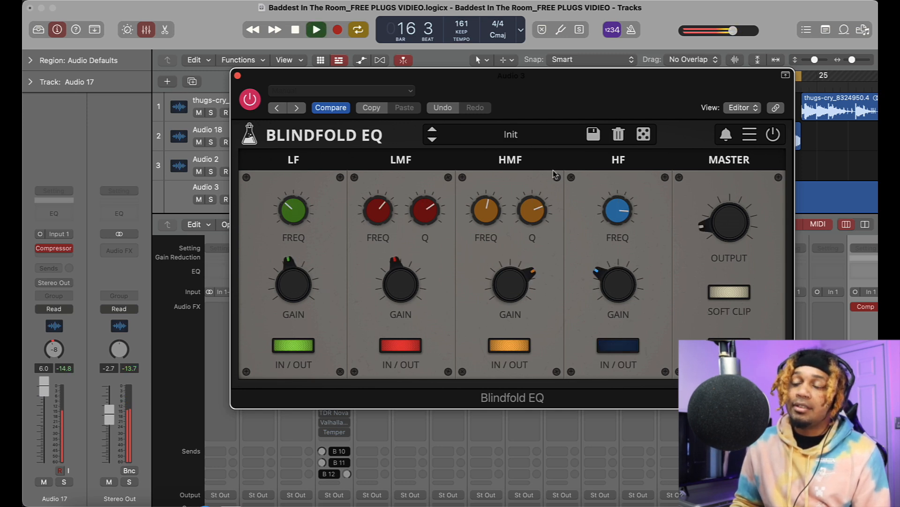
left_click(644, 136)
left_click(644, 136)
left_click(644, 136)
left_click(644, 136)
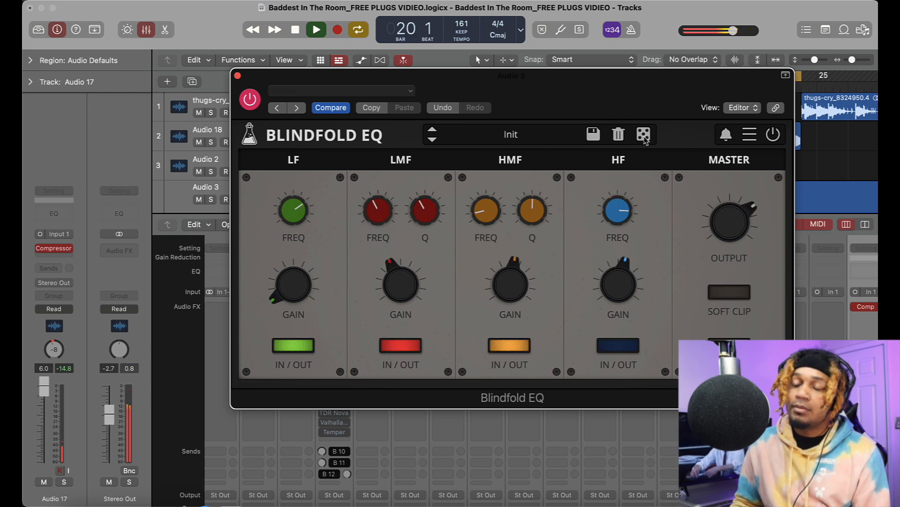
left_click(644, 136)
left_click(644, 136)
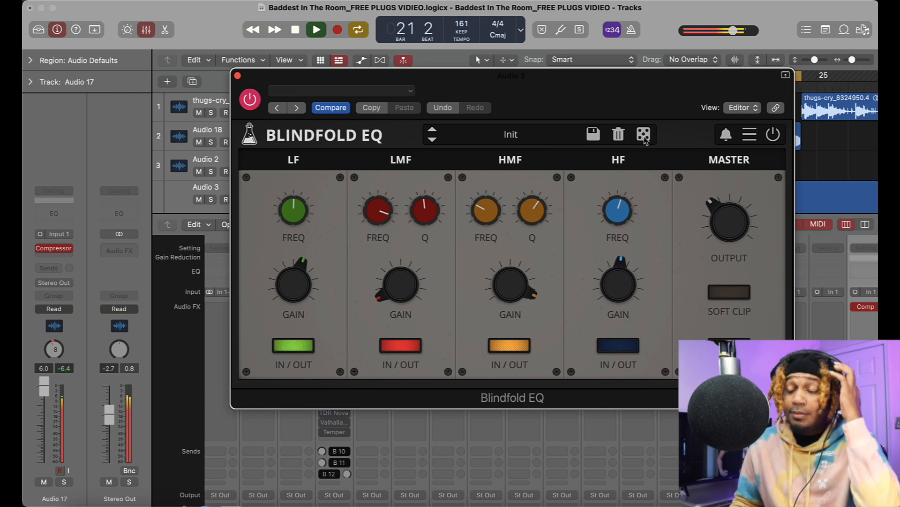
left_click(644, 136)
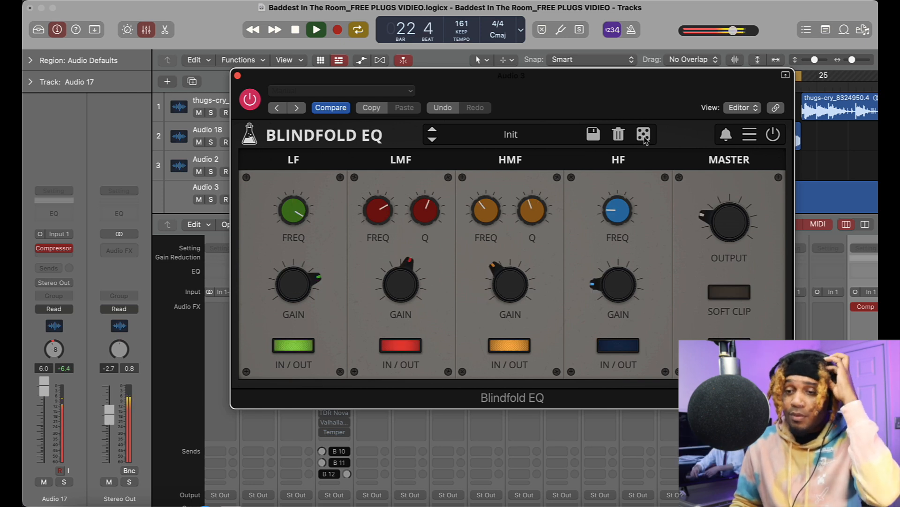
Randomize the Blindfold EQ settings once more, restore the Init preset and stop the song
left_click(644, 136)
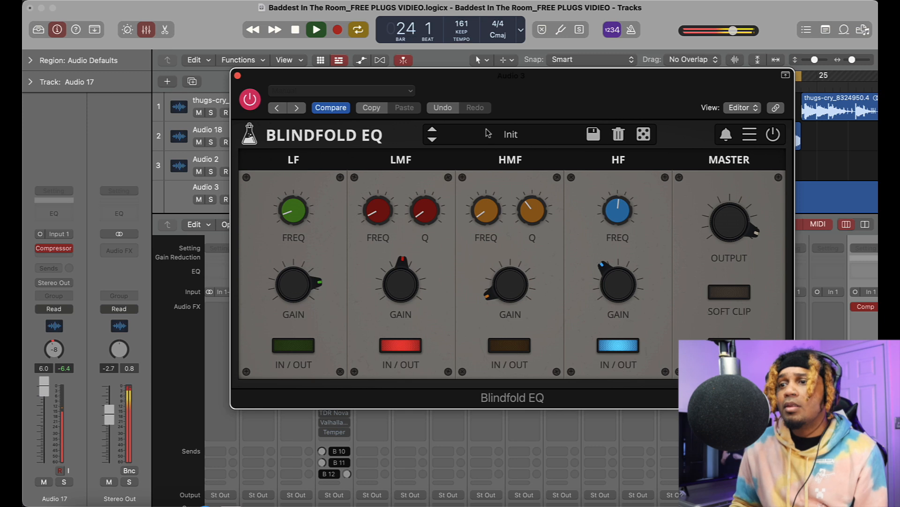
left_click(432, 129)
left_click(432, 128)
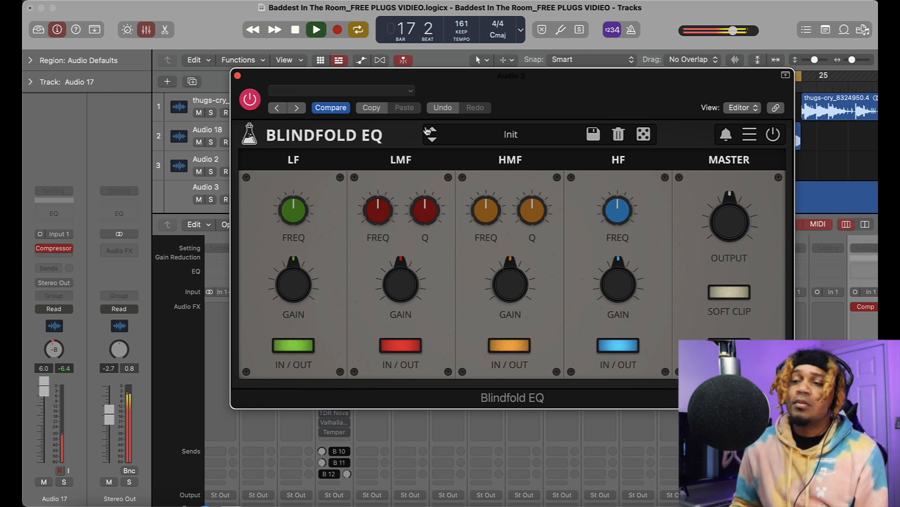
key("space")
Switch off Blindfold EQ's HF and LMF bands and raise the LMF gain slightly
left_click(614, 345)
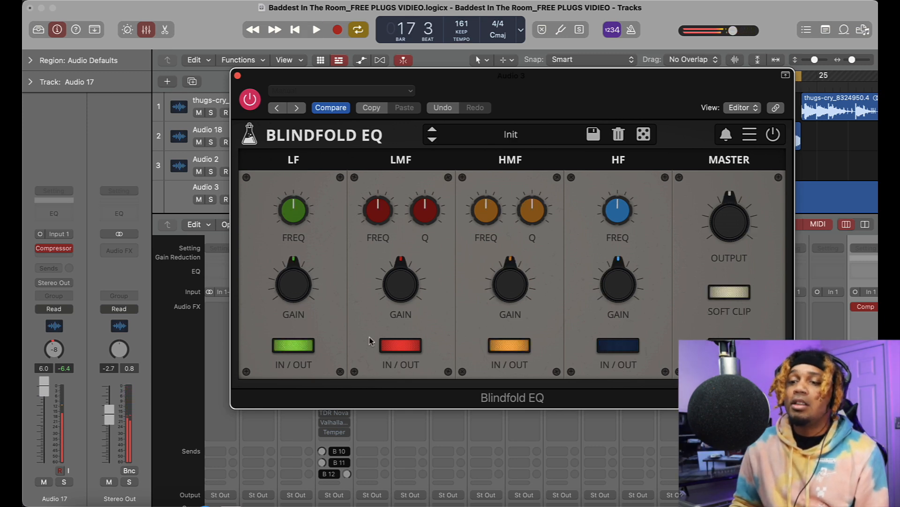
left_click(397, 345)
left_click_drag(406, 291, 412, 265)
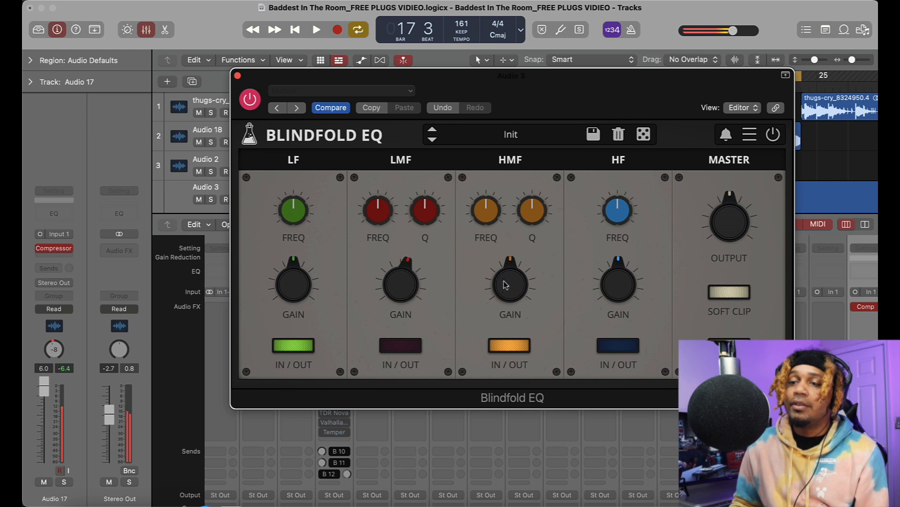
Boost the HMF band's gain, raise its frequency and Q during playback, stop the song and step through the Blindfold EQ presets
left_click_drag(504, 284, 510, 258)
key("space")
left_click_drag(529, 214, 522, 242)
left_click_drag(485, 219, 480, 173)
mouse_move(527, 209)
left_mouse_down()
mouse_move(527, 229)
mouse_move(526, 197)
left_mouse_up()
key("space")
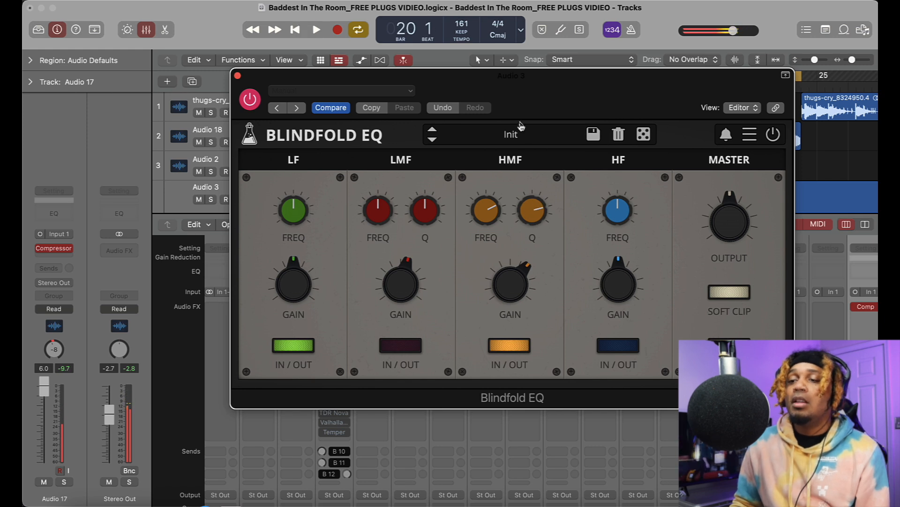
left_click(432, 140)
left_click(432, 140)
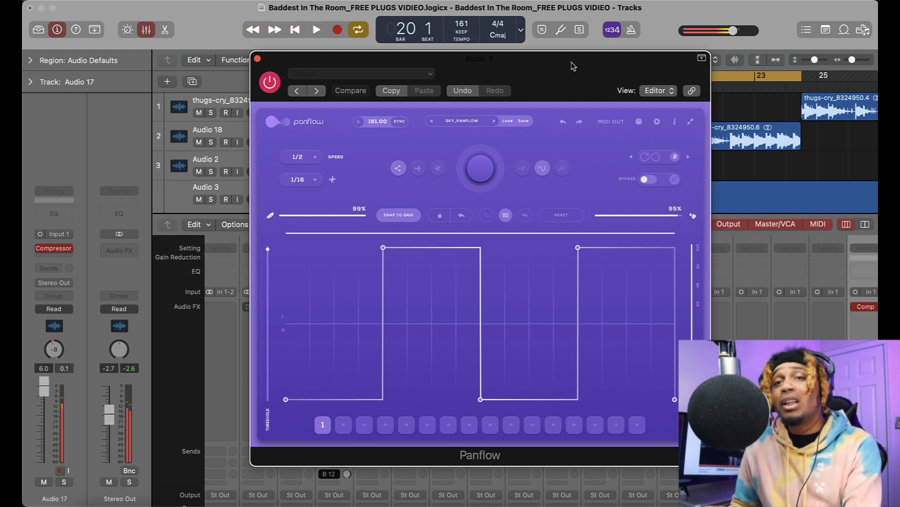
Move the Panflow window higher, play the song and randomize the pan curve several times
left_click_drag(565, 68, 559, 55)
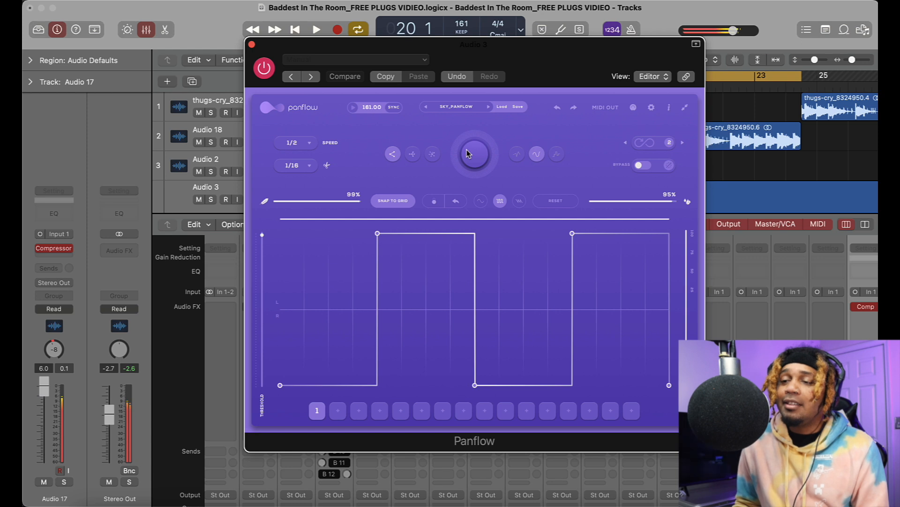
key("space")
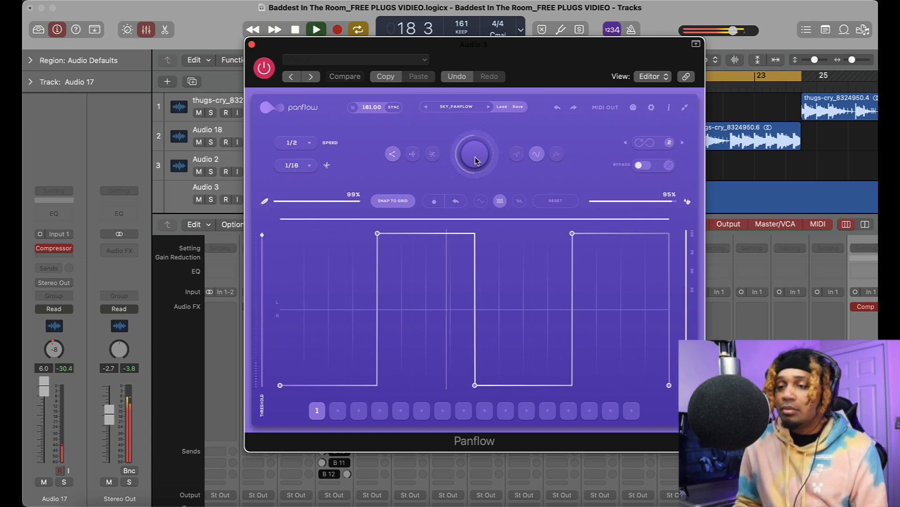
left_click(475, 155)
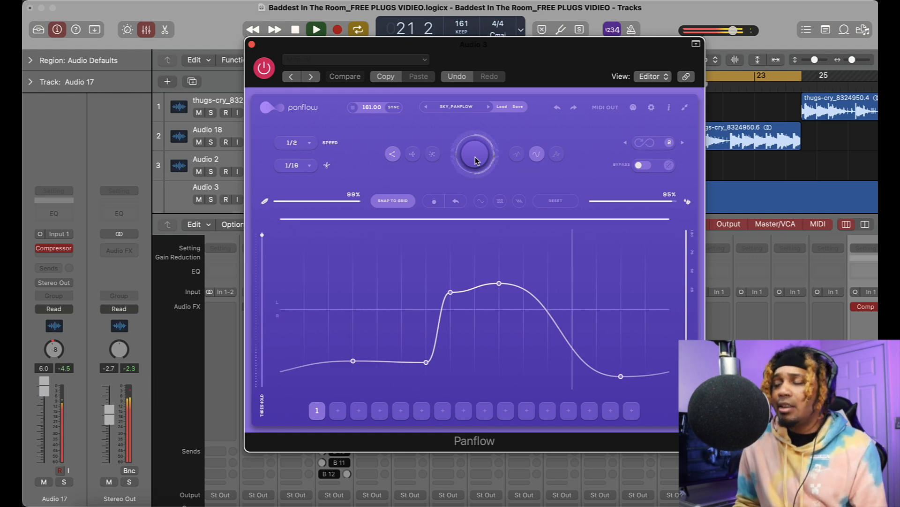
left_click(475, 157)
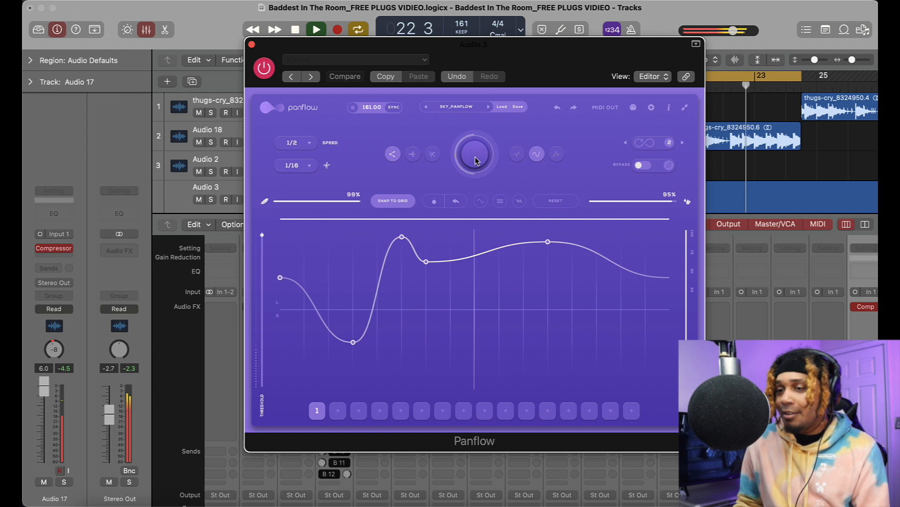
left_click(475, 157)
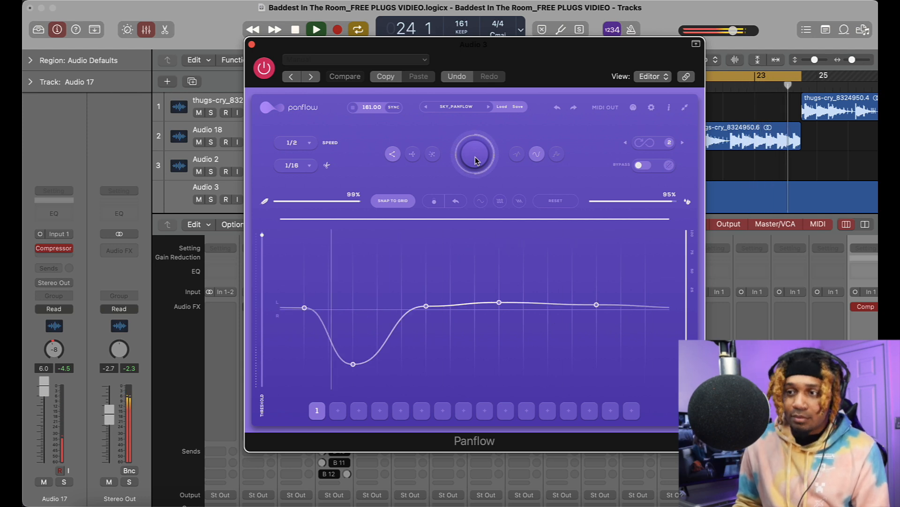
left_click(475, 157)
left_click(475, 157)
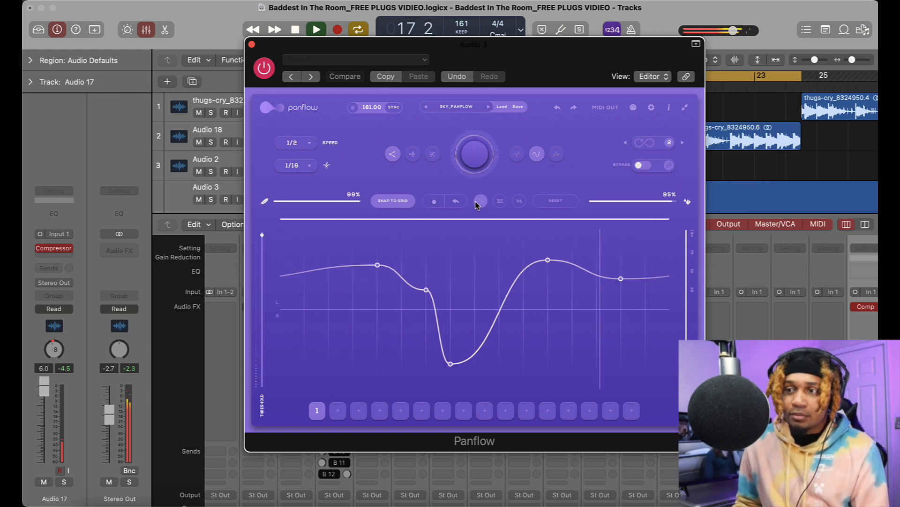
Audition Panflow's sine and sawtooth curve shapes, return to the square shape and stop the song
left_click(480, 201)
left_click(519, 201)
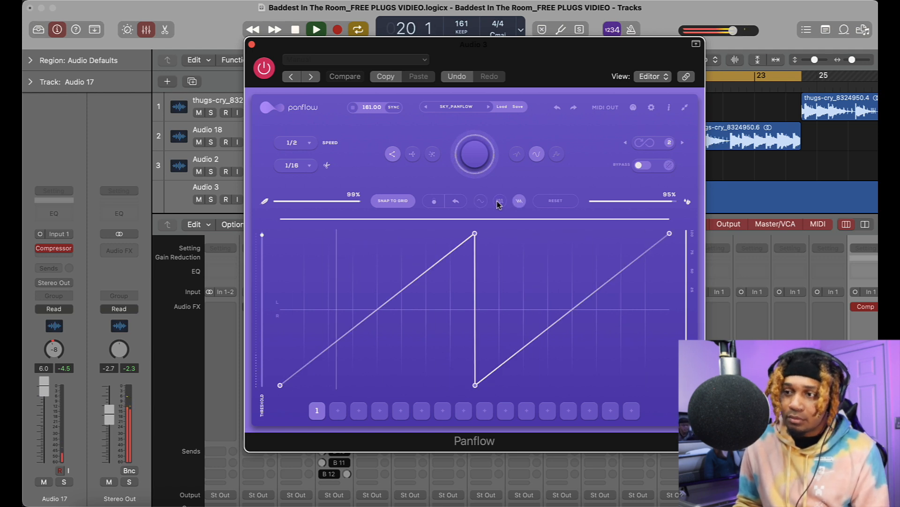
left_click(499, 202)
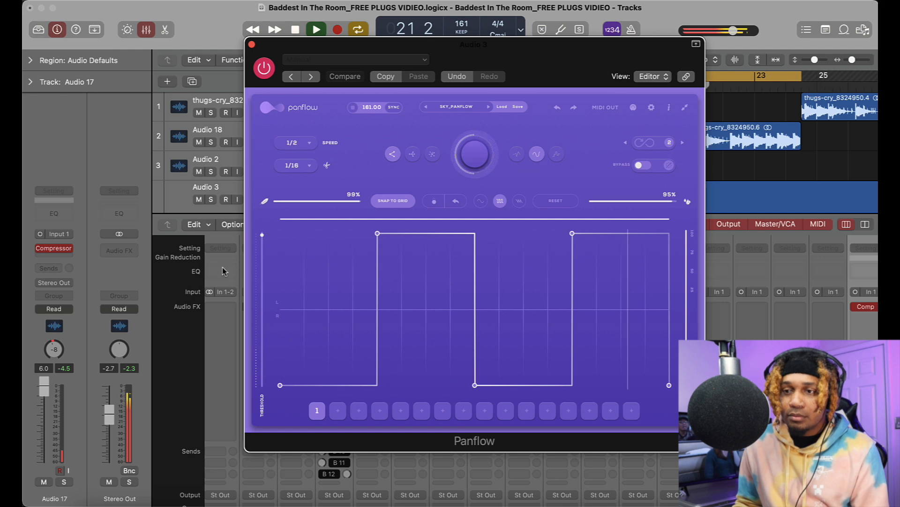
key("space")
Narrow the pan curve's value range to about 25, play the song and raise the curve's second high step to full height
mouse_move(262, 234)
left_mouse_down()
mouse_move(271, 303)
mouse_move(270, 234)
left_mouse_up()
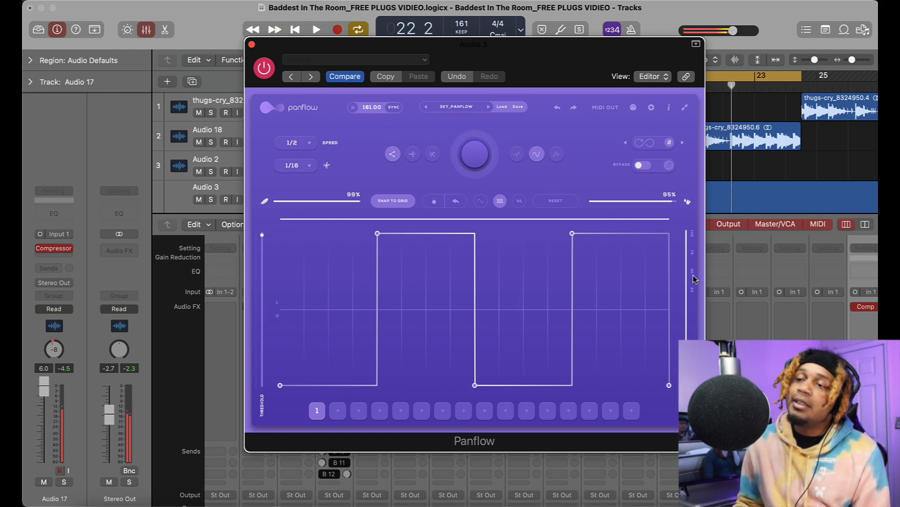
left_click_drag(693, 277, 688, 297)
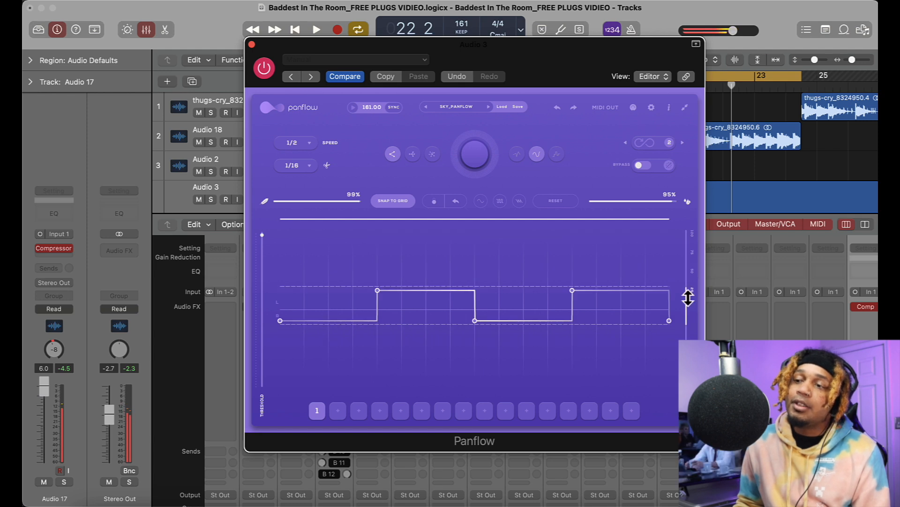
key("space")
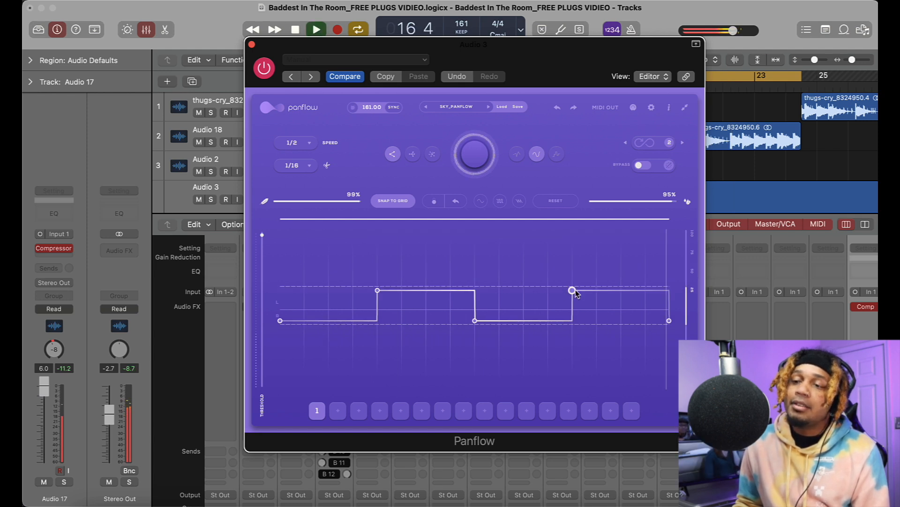
left_click_drag(576, 293, 573, 233)
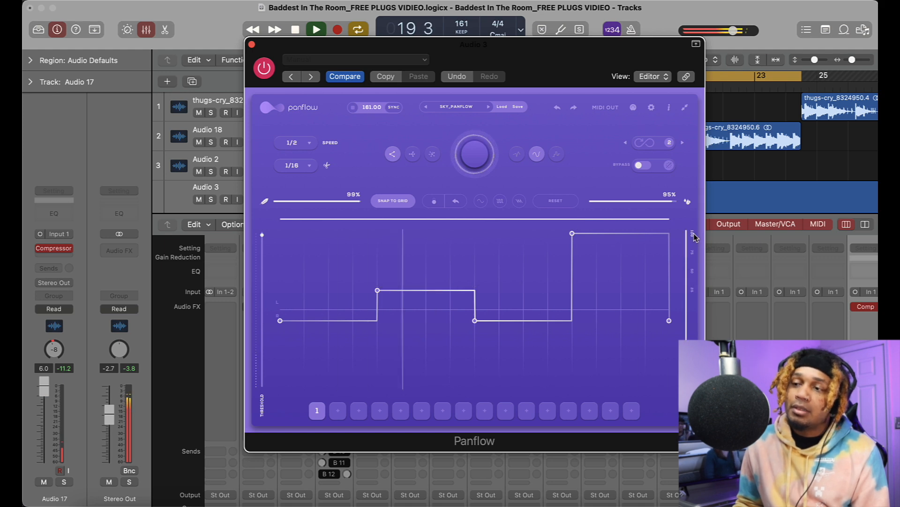
Set Panflow's dry/wet mix to 100 % and the infinity counter to 1, and stop playback
left_click_drag(672, 207, 697, 201)
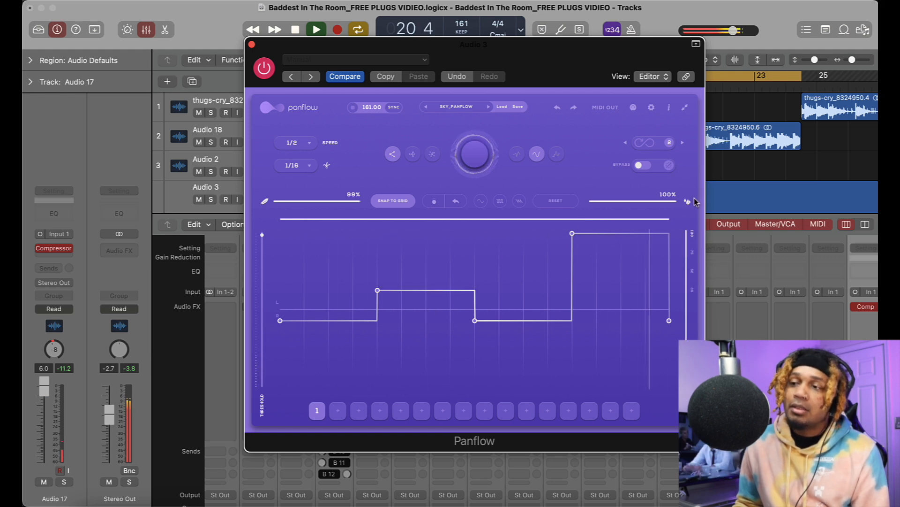
left_click(626, 143)
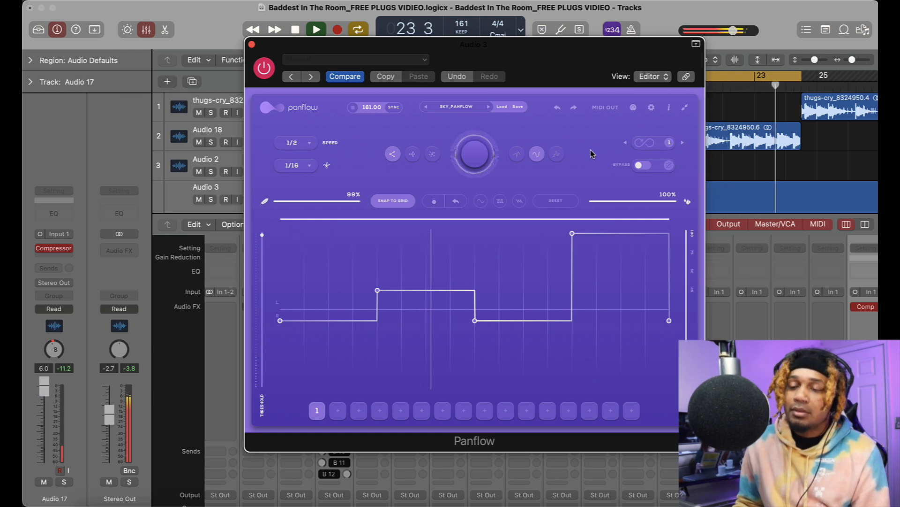
key("space")
Audition Panflow speeds 1/16 and 2 during playback and settle on a speed of 1
left_click(291, 142)
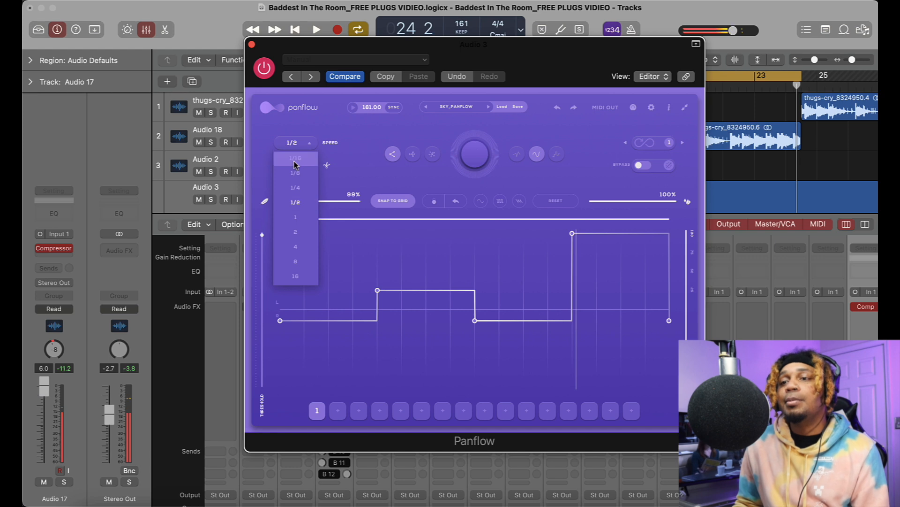
left_click(294, 164)
key("space")
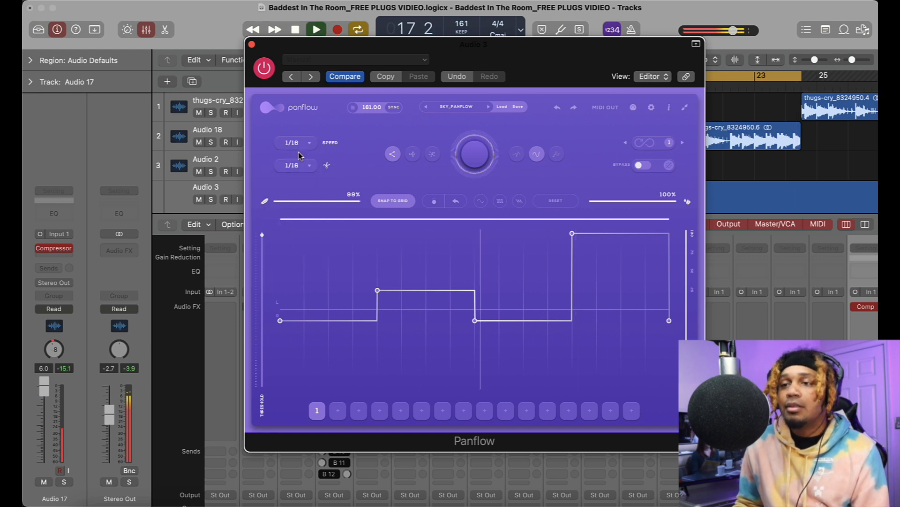
left_click(301, 145)
left_click(293, 232)
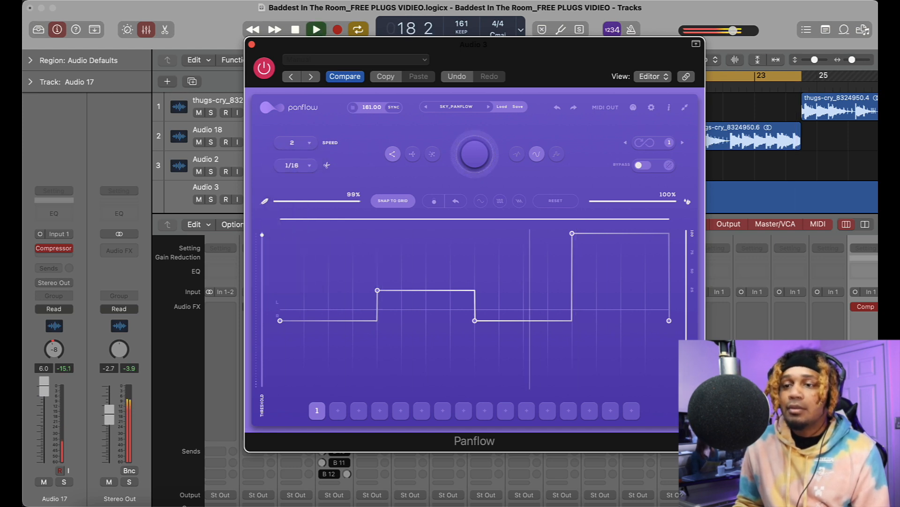
left_click(303, 143)
left_click(296, 220)
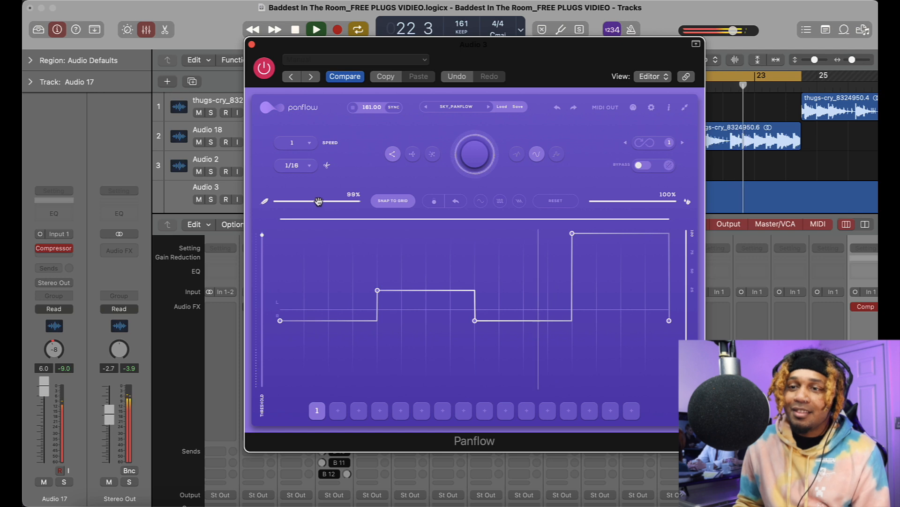
Set Panflow's grid quantization to 1/8 and reshape the pan curve into one wide full-height block between low ends
left_click(308, 165)
left_click(298, 255)
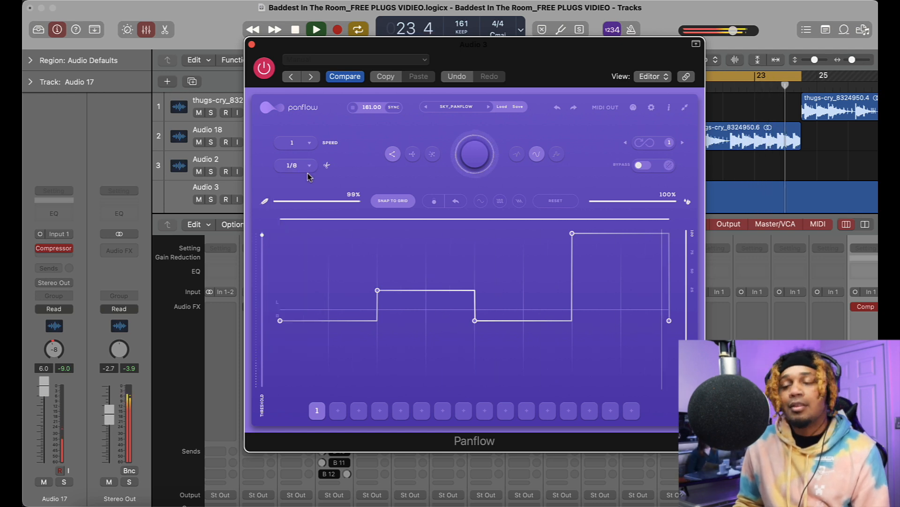
left_click_drag(378, 290, 378, 233)
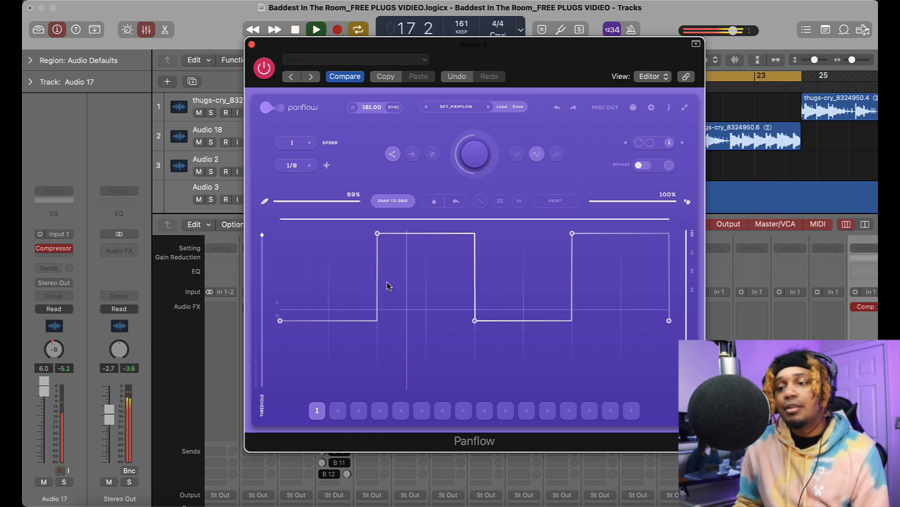
left_click_drag(378, 320, 378, 187)
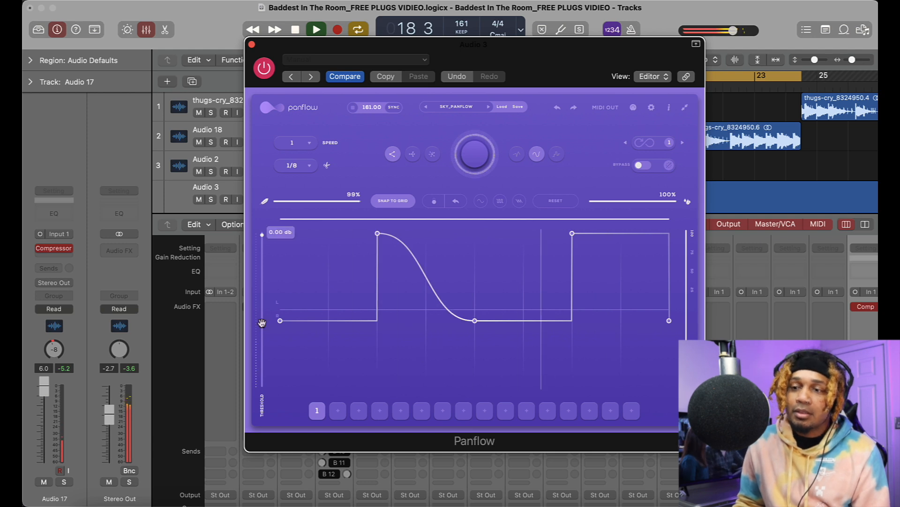
left_click_drag(280, 320, 281, 387)
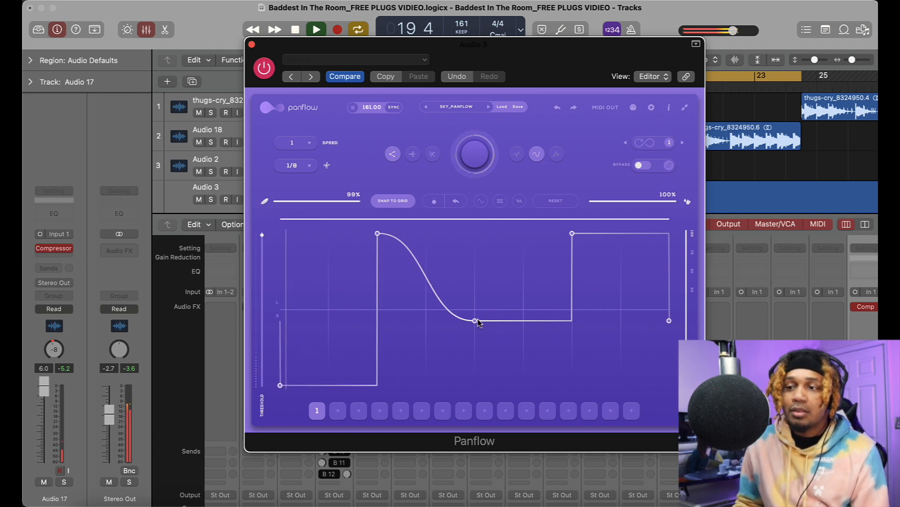
left_click_drag(572, 233, 571, 423)
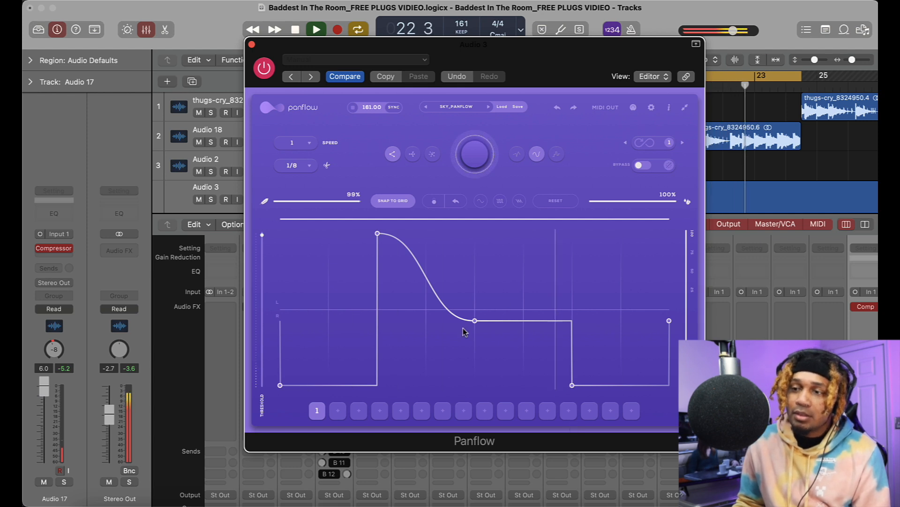
left_click_drag(475, 321, 524, 233)
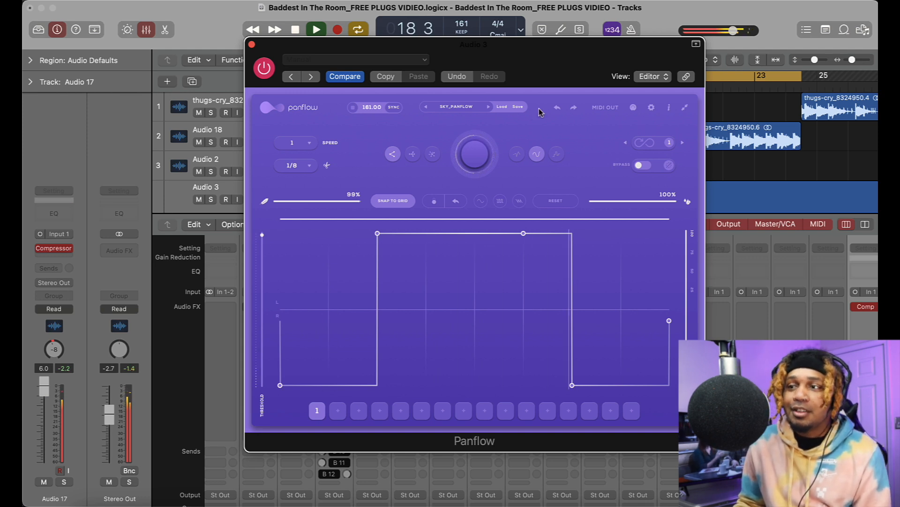
View Panflow's MIDI CC settings list and return to the curve editor
left_click(652, 108)
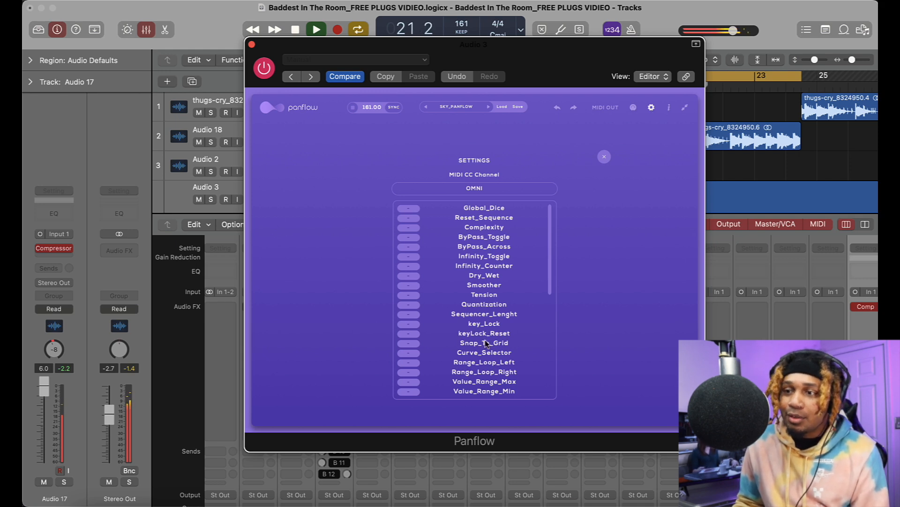
left_click(650, 108)
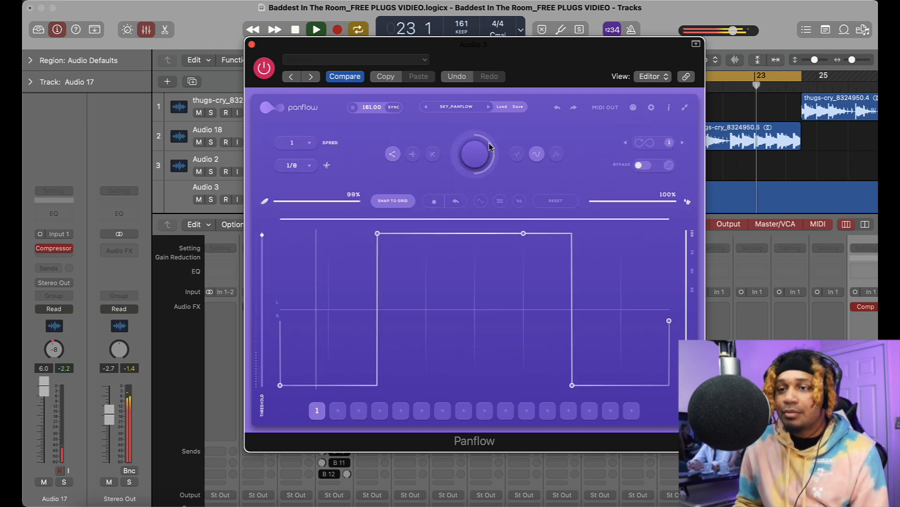
Switch Panflow to the middle complexity level, randomize the pan curve twice and choose another preset
left_click(412, 156)
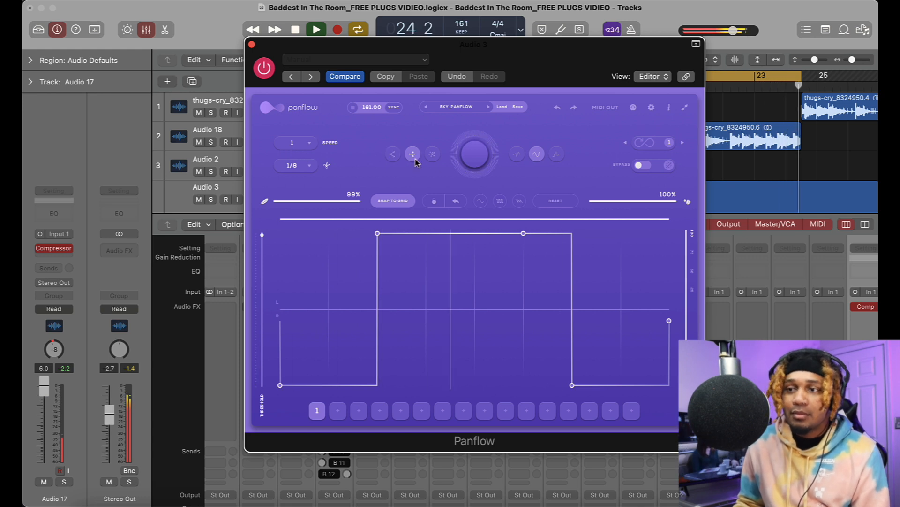
left_click(480, 158)
left_click(474, 155)
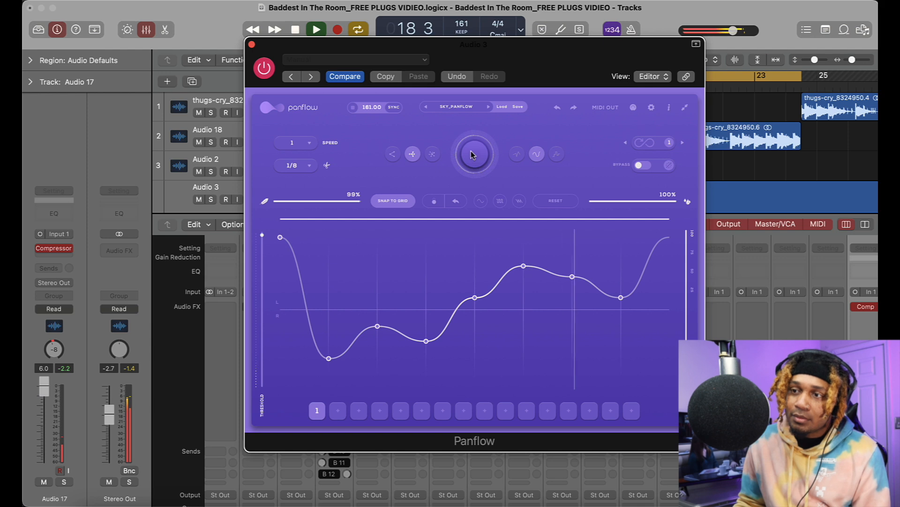
left_click(450, 105)
left_click(436, 220)
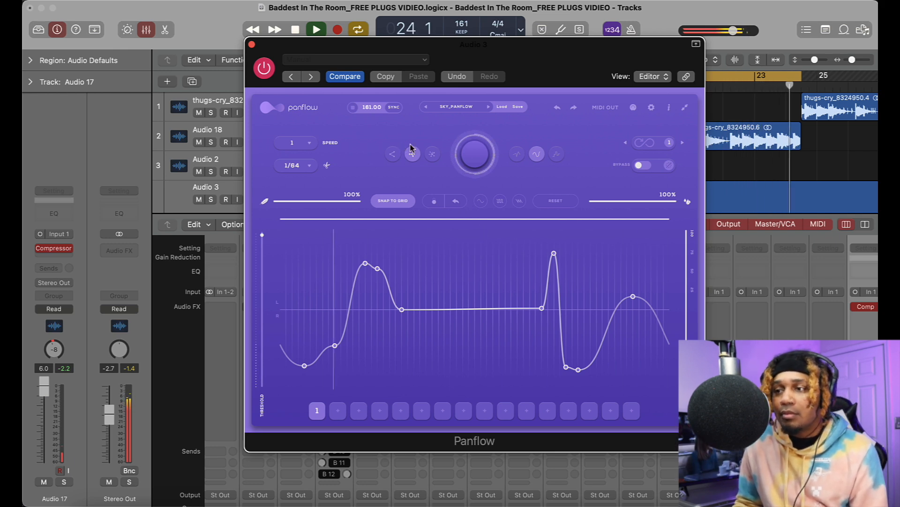
Stop playback, randomize Panflow's pan curve four more times and close the plug-in
key("space")
left_click(468, 153)
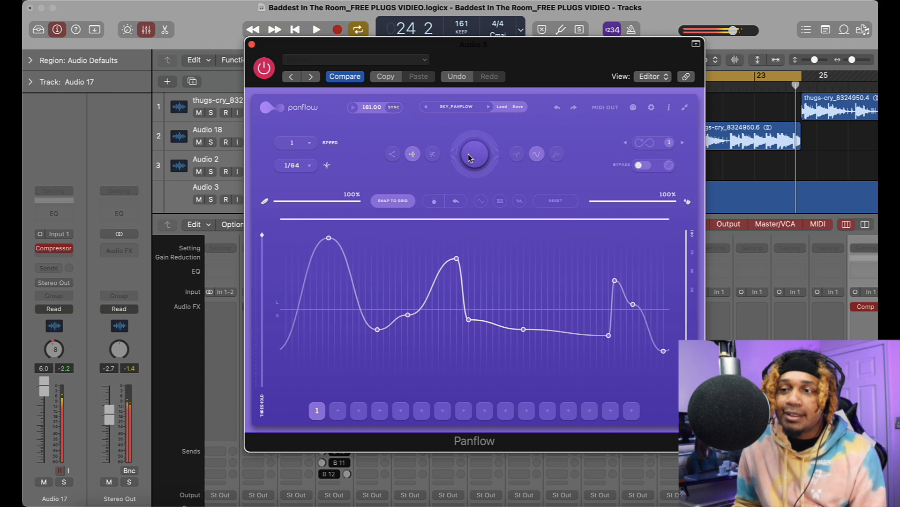
left_click(469, 154)
left_click(468, 154)
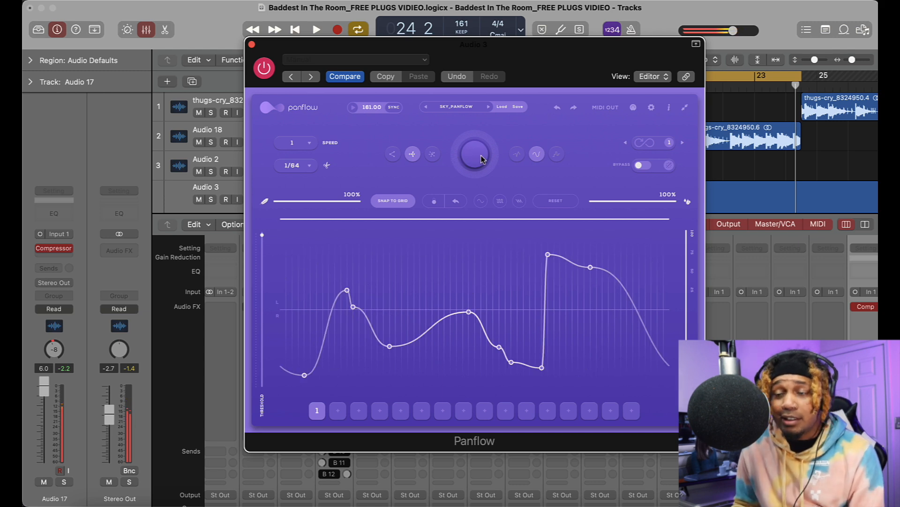
left_click(481, 161)
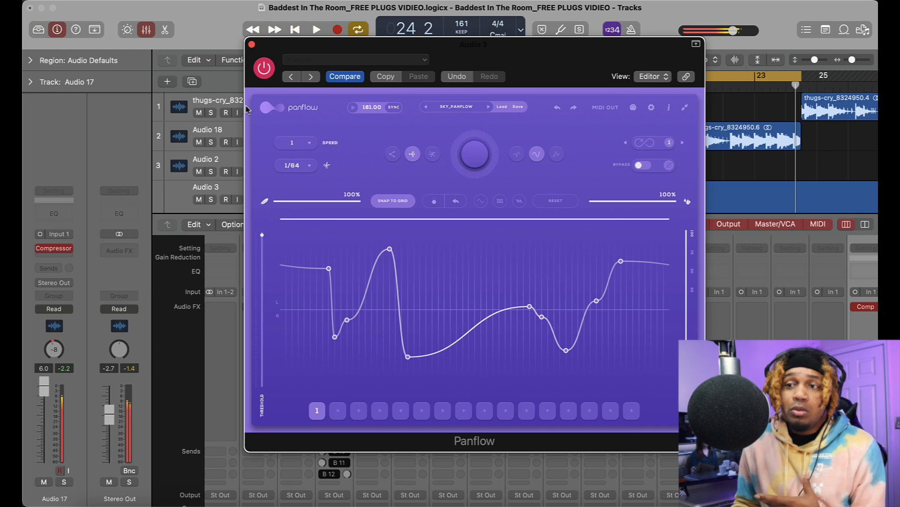
left_click(251, 45)
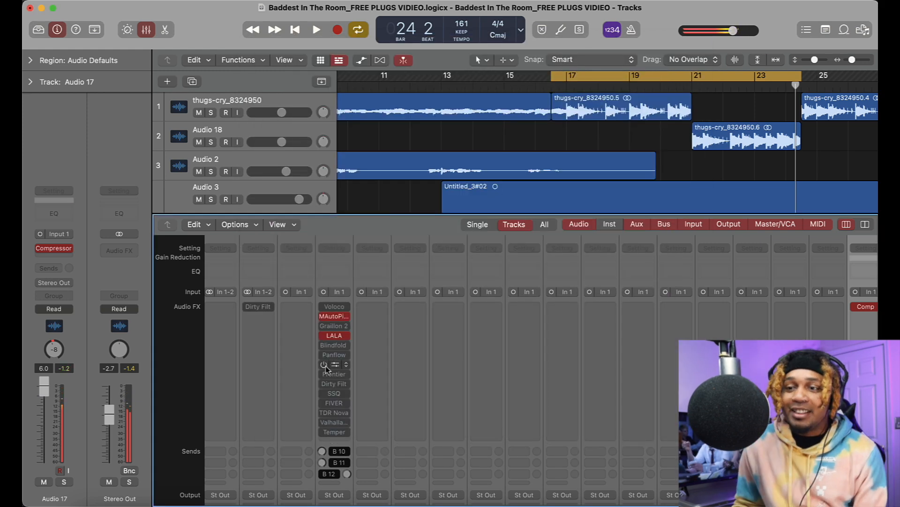
Open the ISOL8 plug-in from the Audio 3 channel's inserts and move its window clear of the insert list
left_click(335, 365)
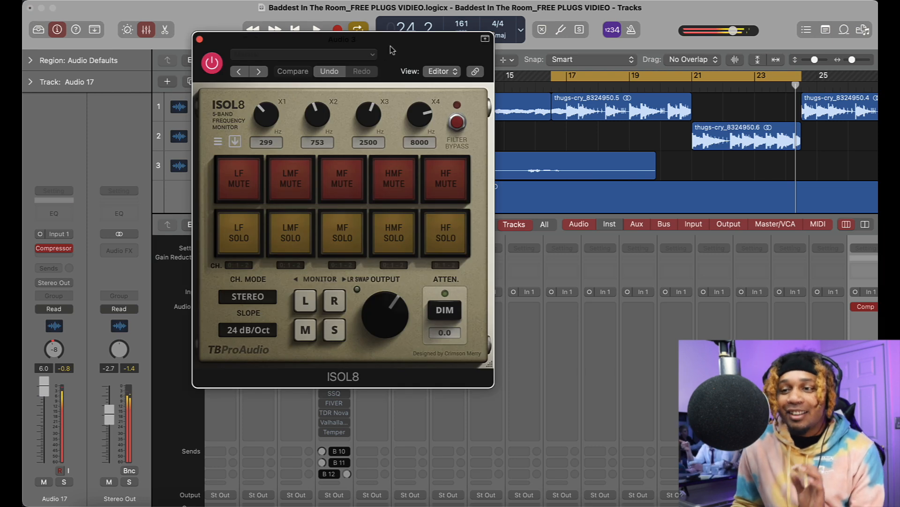
left_click_drag(390, 46, 551, 58)
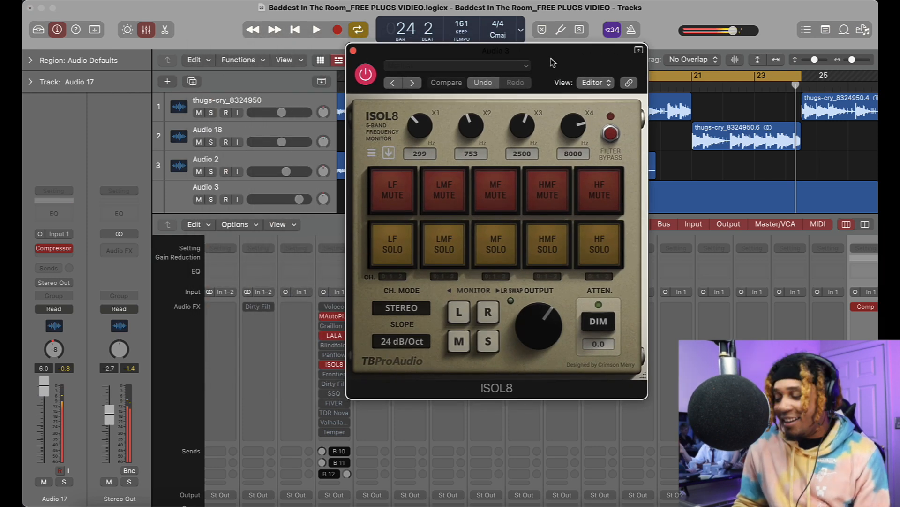
left_click_drag(537, 60, 556, 121)
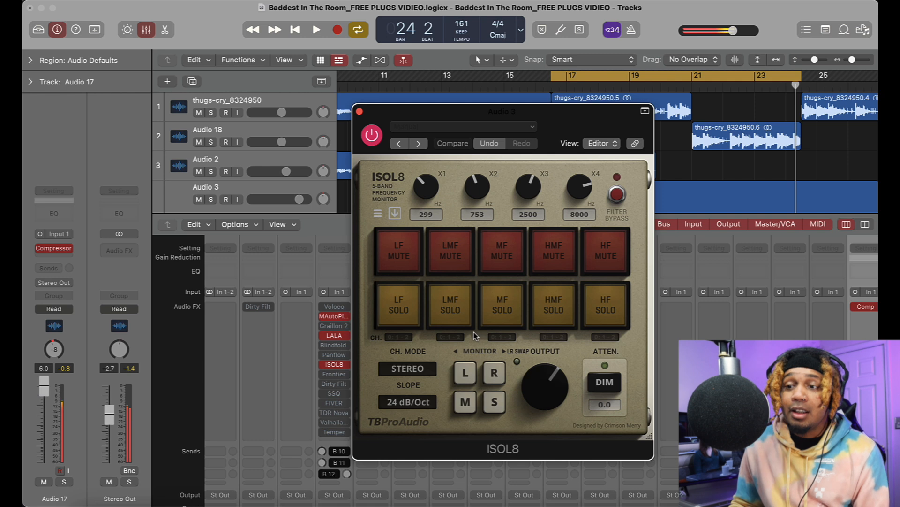
Audition the track with ISOL8's LF and LMF bands muted and unmute both bands again
key("space")
left_click(402, 251)
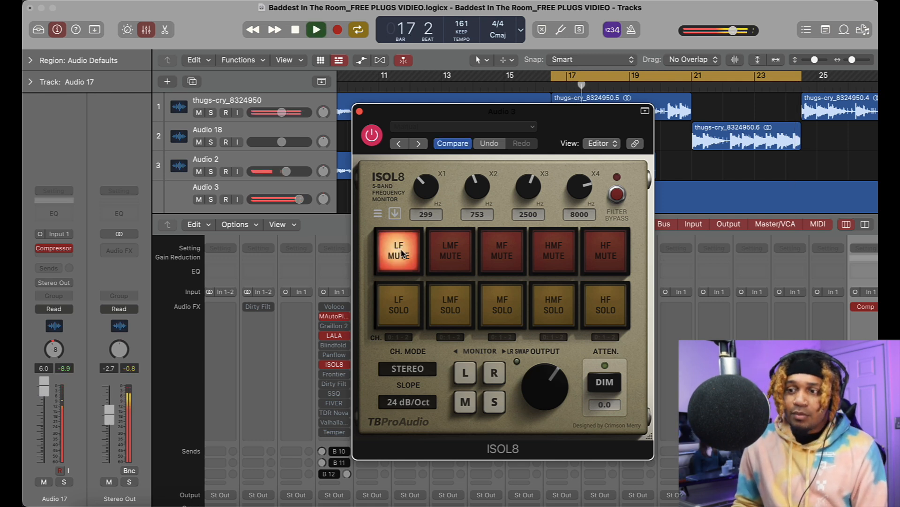
left_click(451, 257)
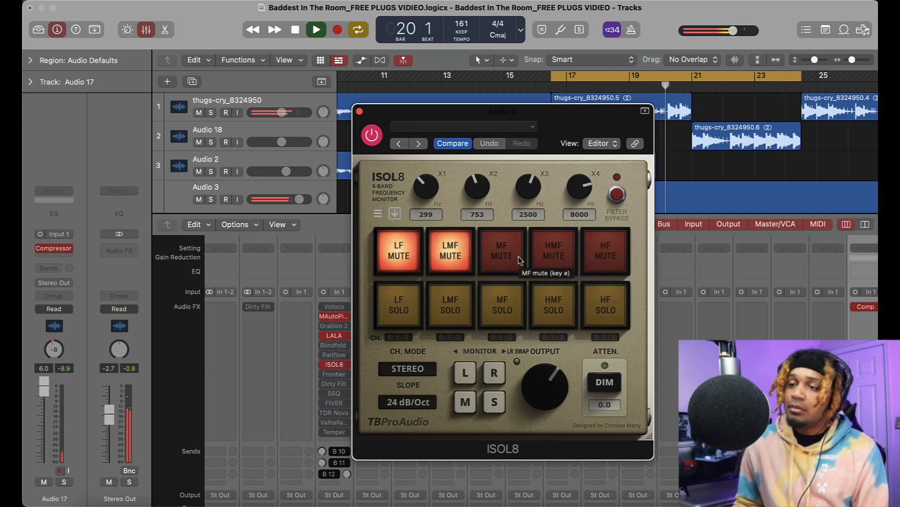
key("space")
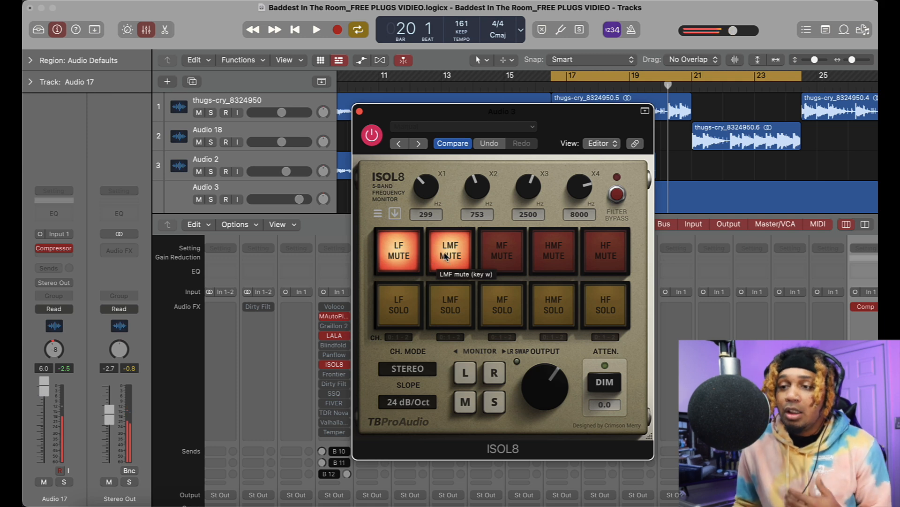
left_click(399, 251)
left_click(450, 251)
Audition the track with ISOL8's HMF and MF bands muted, unmute both and stop playback
left_click(551, 252)
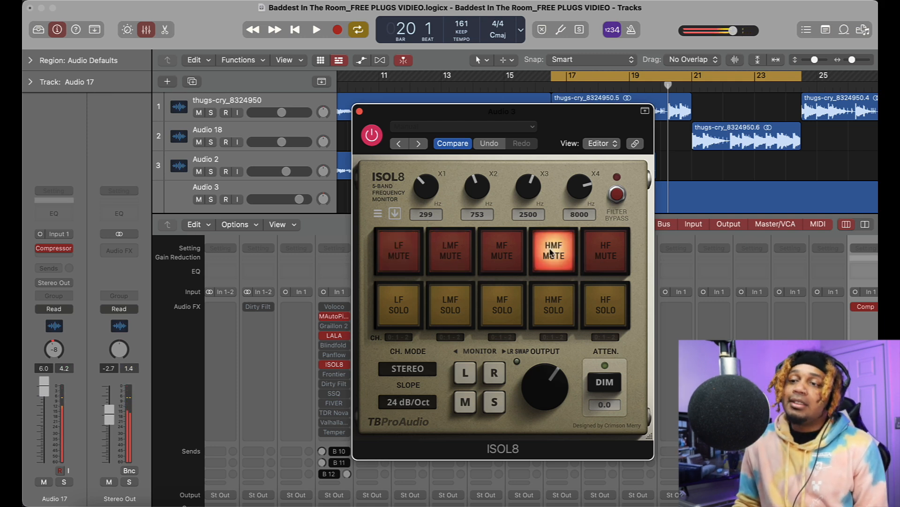
key("space")
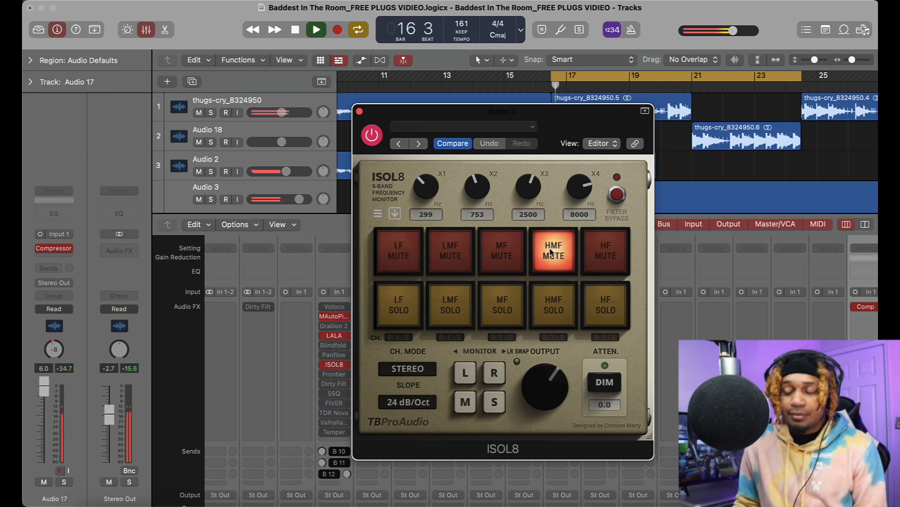
left_click(509, 253)
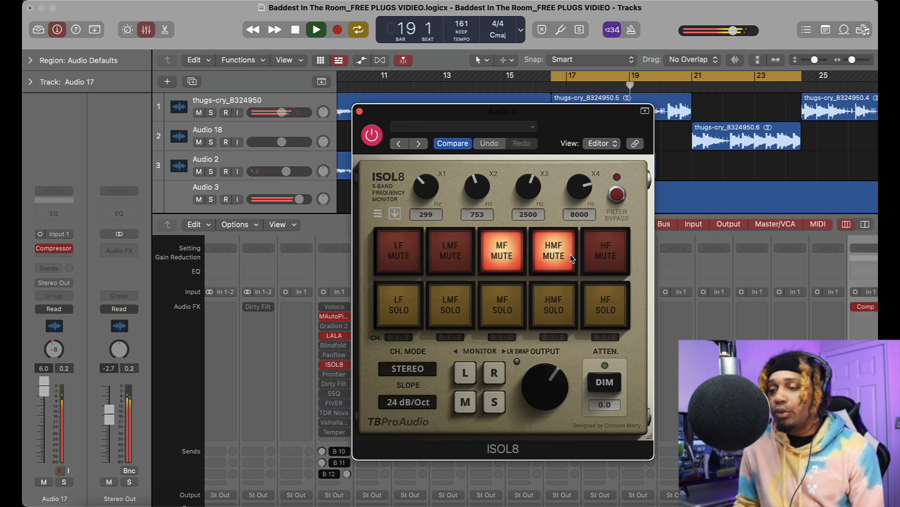
left_click(519, 256)
left_click(539, 259)
key("space")
Try soloing ISOL8's MF, HF and HMF bands, audition HMF alone and clear the solos
left_click(504, 304)
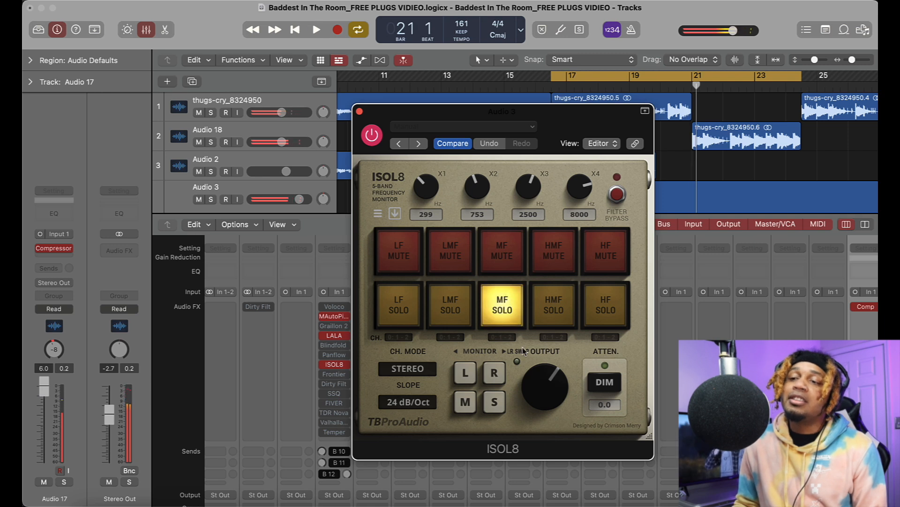
left_click(596, 296)
left_click(569, 301)
left_click(615, 308)
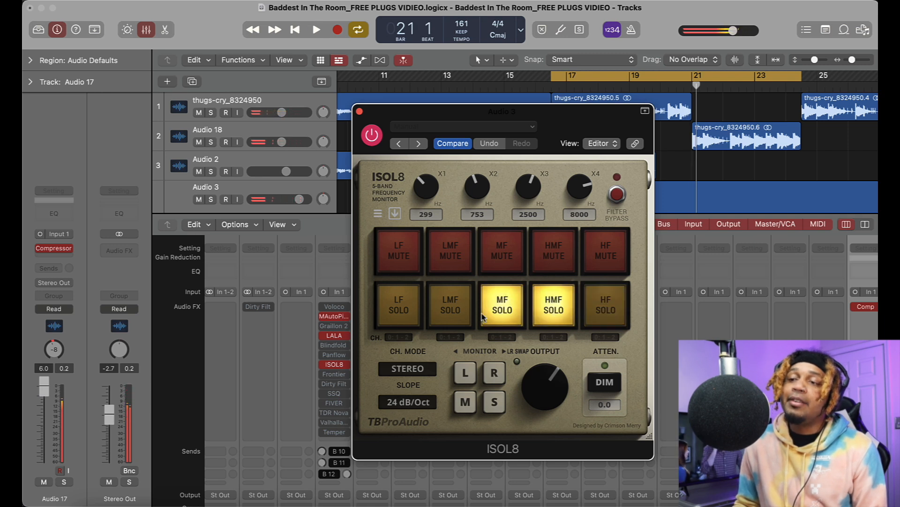
left_click(503, 300)
key("space")
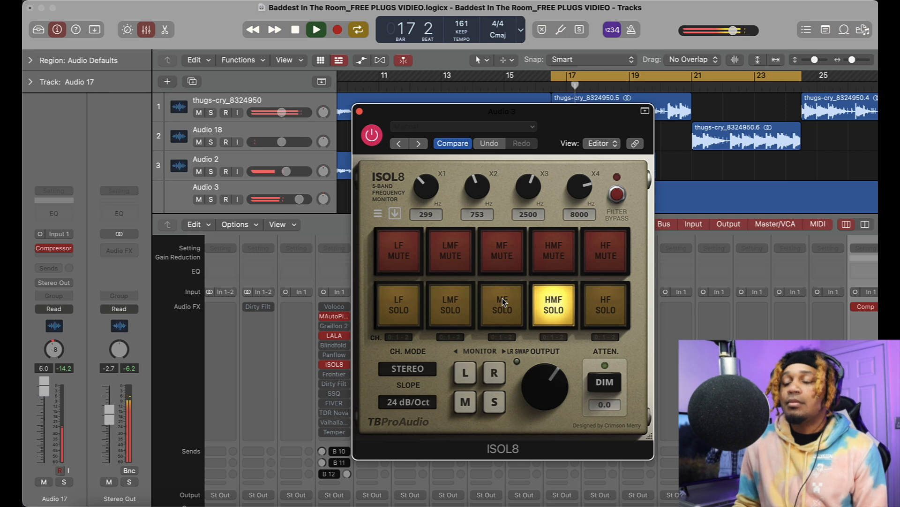
left_click(550, 305)
Set the X2 crossover to 1426 Hz while soloing the LMF band, and release the solo
left_click(447, 311)
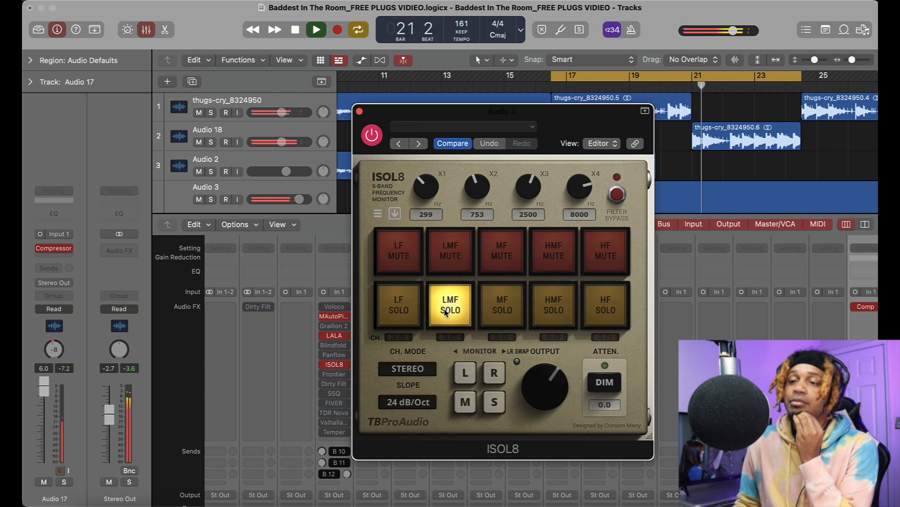
left_click_drag(477, 187, 501, 110)
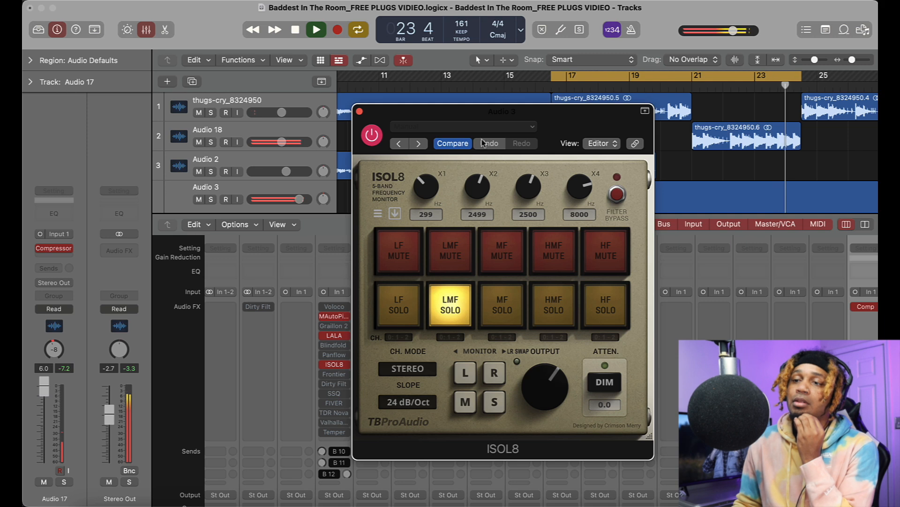
scroll(471, 184, "down", 1)
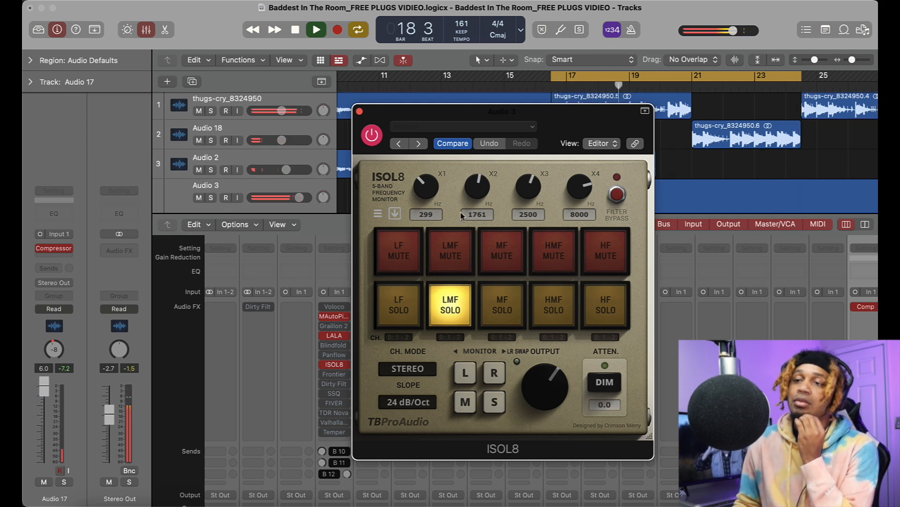
left_click(440, 322)
Set the X1 crossover to 574 Hz while soloing the LF band, and release the solo
left_click(406, 317)
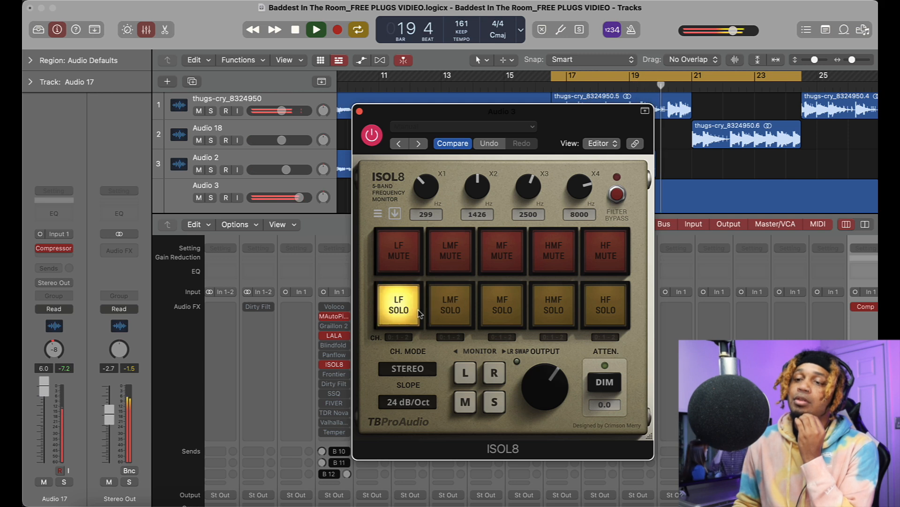
left_click_drag(427, 189, 415, 154)
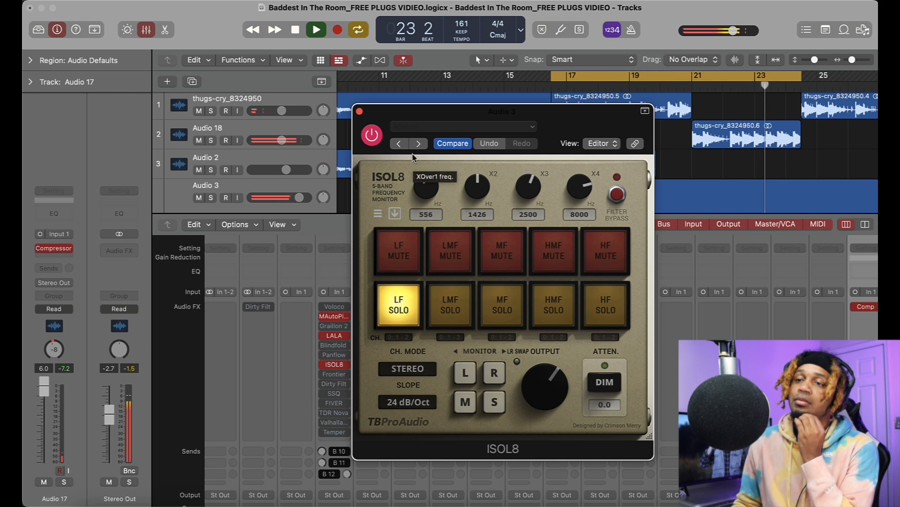
left_click(409, 312)
Audition ISOL8's left, right, side and mid monitoring one at a time, switching each off again
left_click(465, 373)
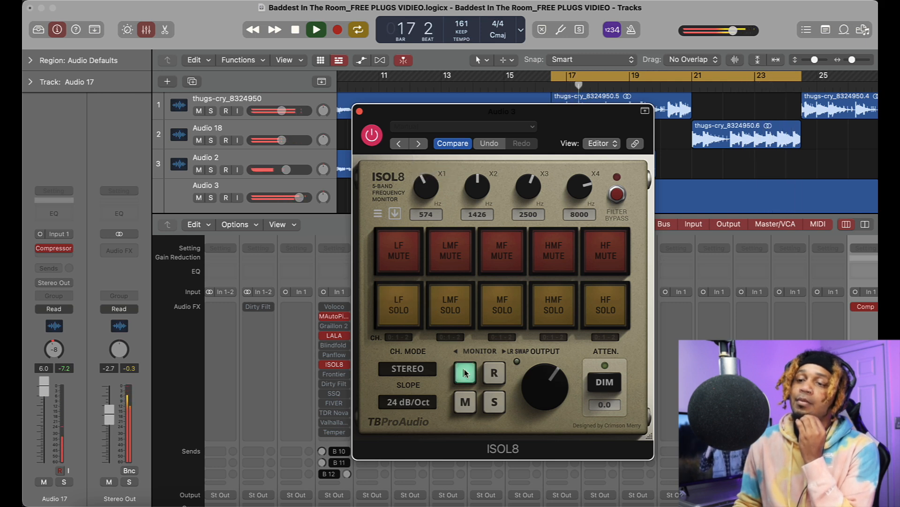
left_click(465, 373)
left_click(491, 375)
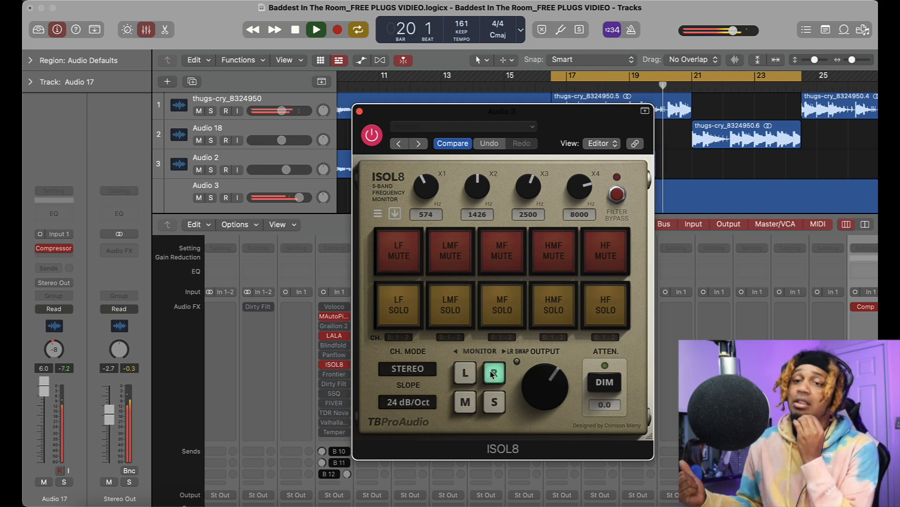
left_click(491, 374)
left_click(494, 402)
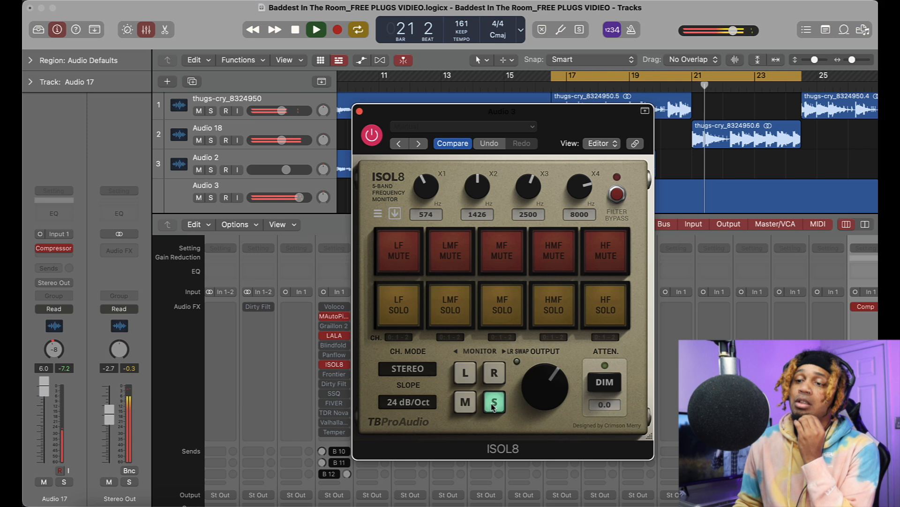
left_click(494, 403)
left_click(471, 403)
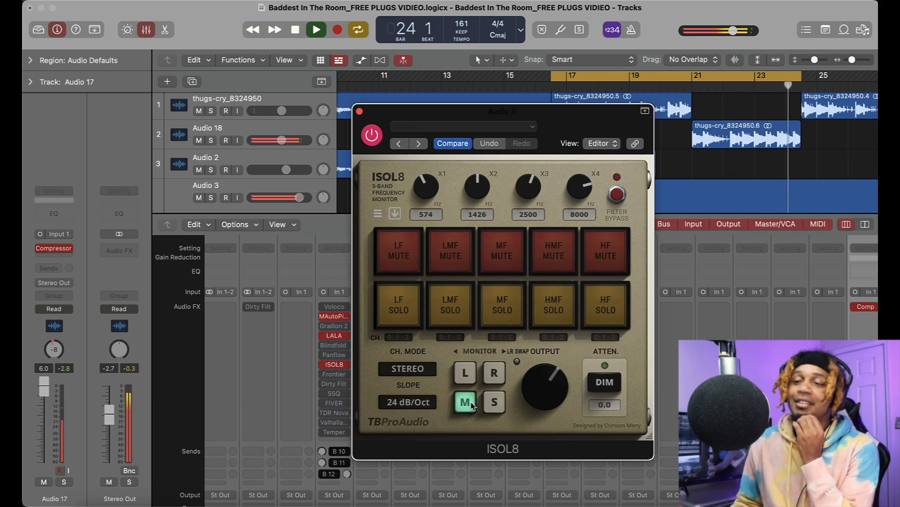
left_click(471, 403)
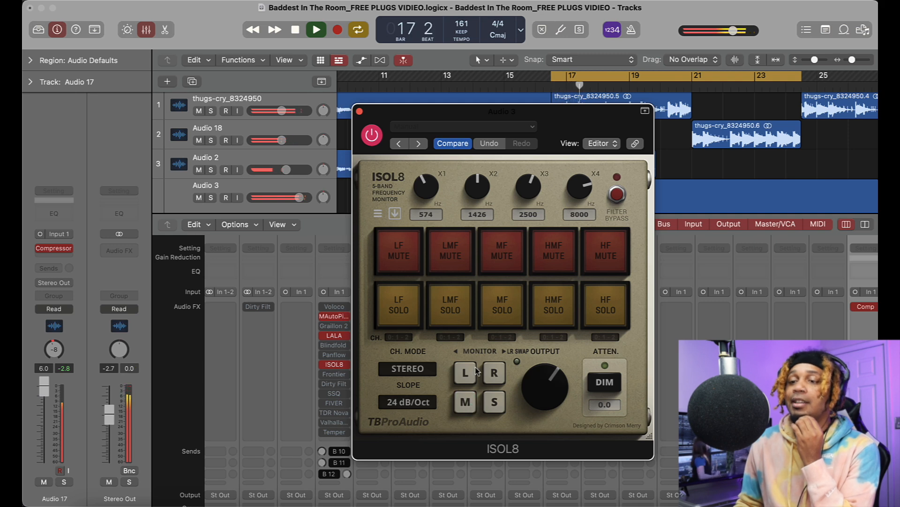
View ISOL8's channel mode and slope options, leaving them at Stereo and 24 dB/Oct
left_click(389, 370)
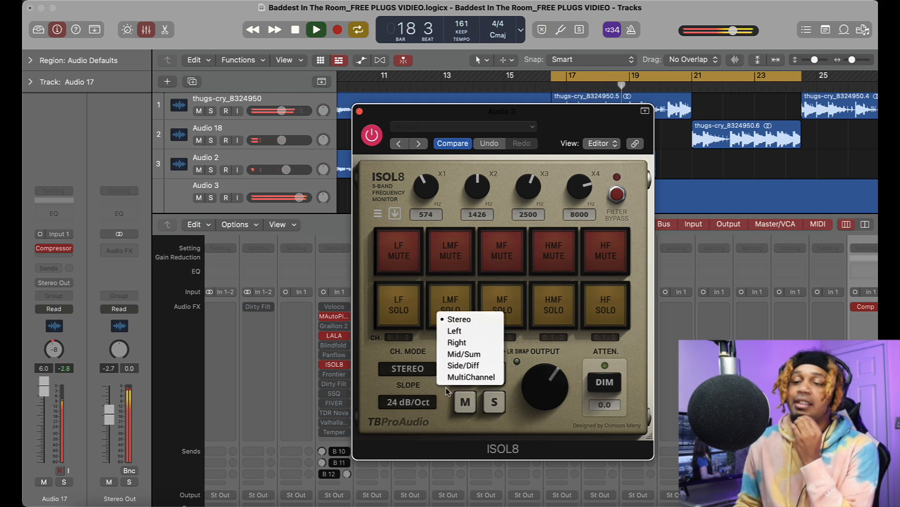
left_click(412, 392)
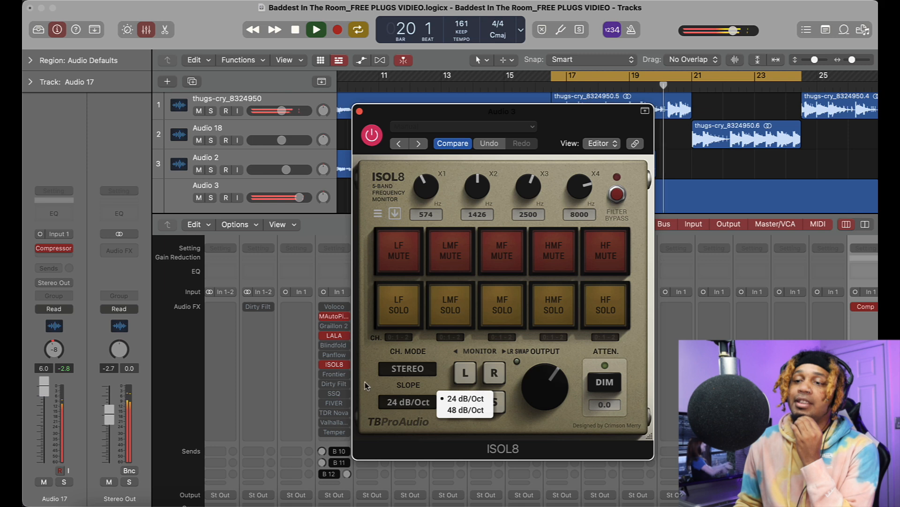
left_click(398, 401)
Set ISOL8's dim attenuation to -2.1 with dim switched off at the end, and turn the output level down slightly
left_click(605, 382)
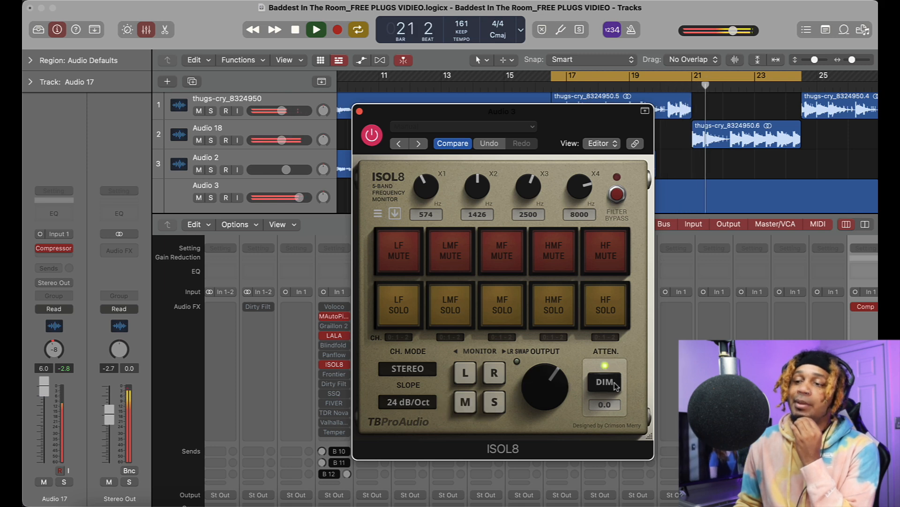
left_click_drag(609, 408, 607, 387)
left_click(606, 386)
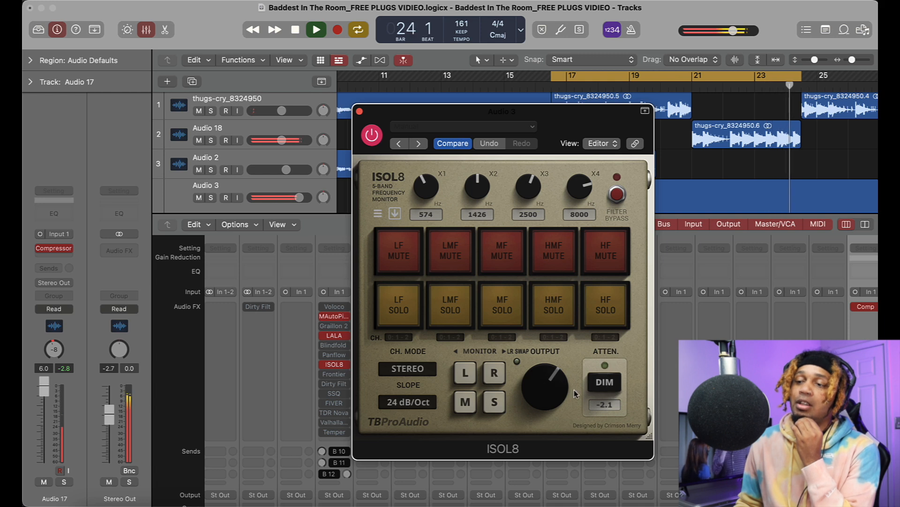
left_click_drag(551, 386, 547, 401)
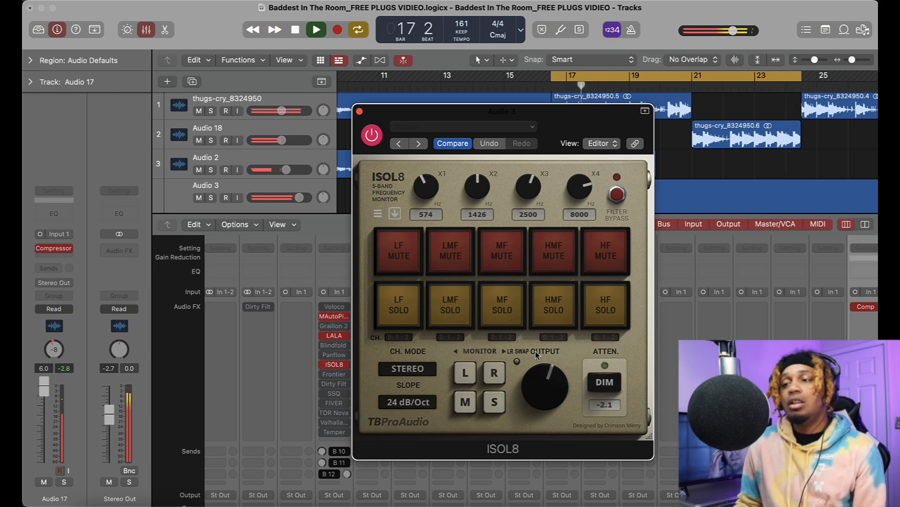
key("space")
left_click(618, 195)
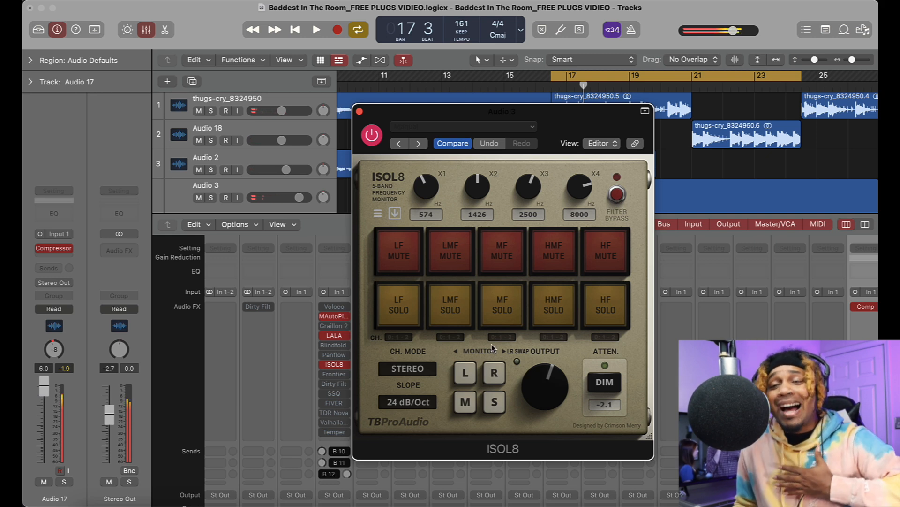
Move the ISOL8 window clear of the Audio 3 inserts and play the track with the MF band soloed
left_click_drag(582, 128, 689, 115)
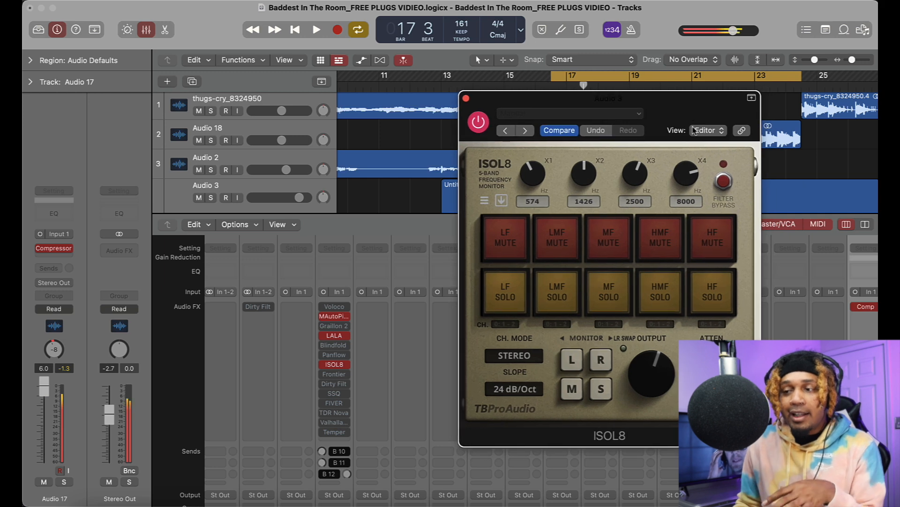
left_click(612, 288)
key("space")
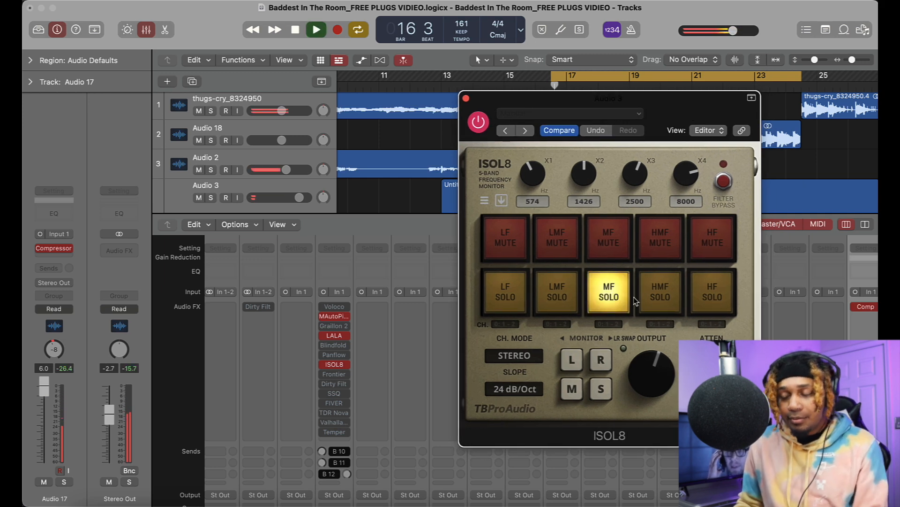
mouse_move(652, 360)
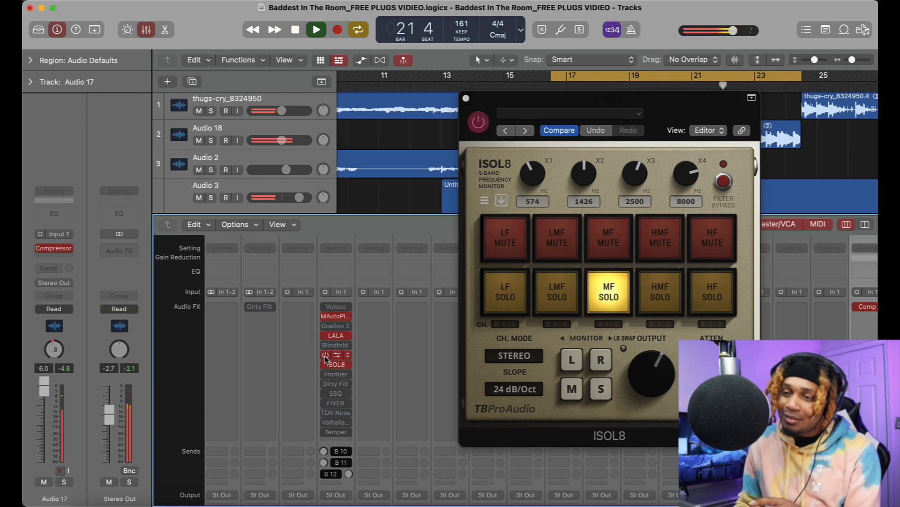
Open Panflow on Audio 3, switch its pan curve to the square-step shape, stop playback, and close the Panflow and ISOL8 windows
left_click(340, 355)
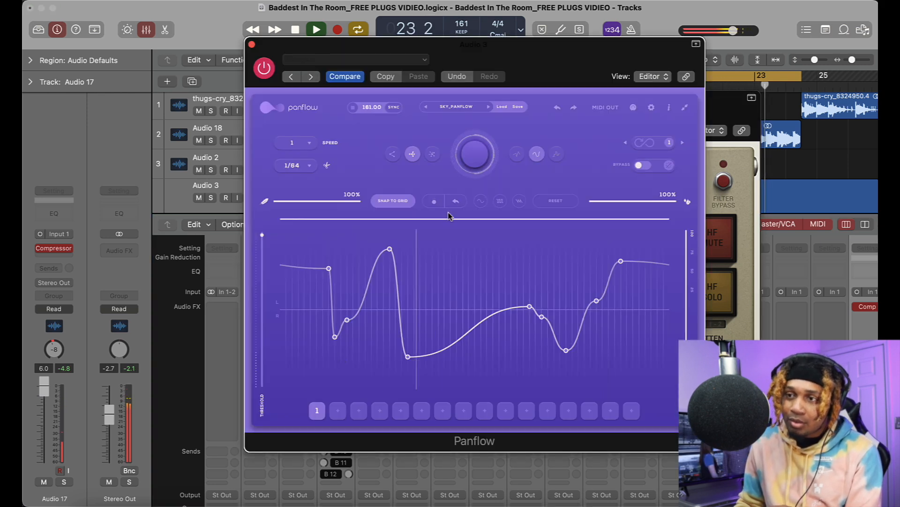
left_click(496, 201)
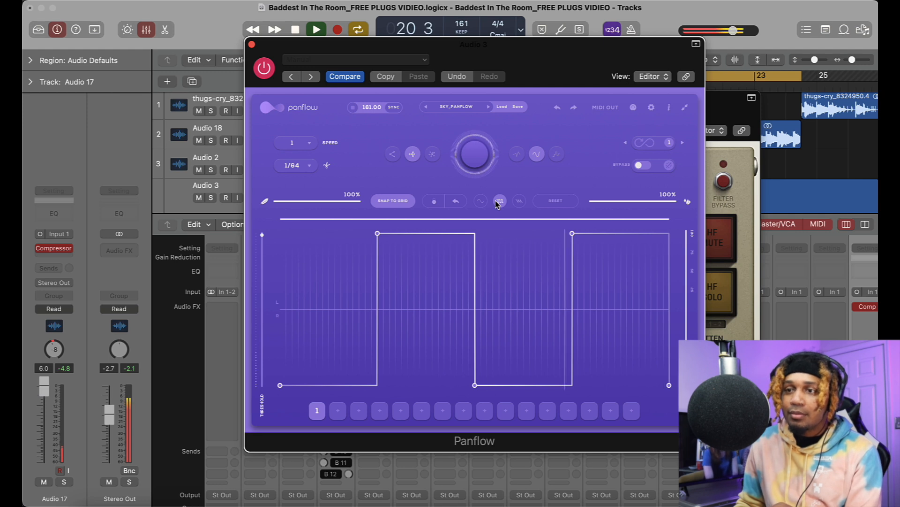
key("space")
left_click(252, 45)
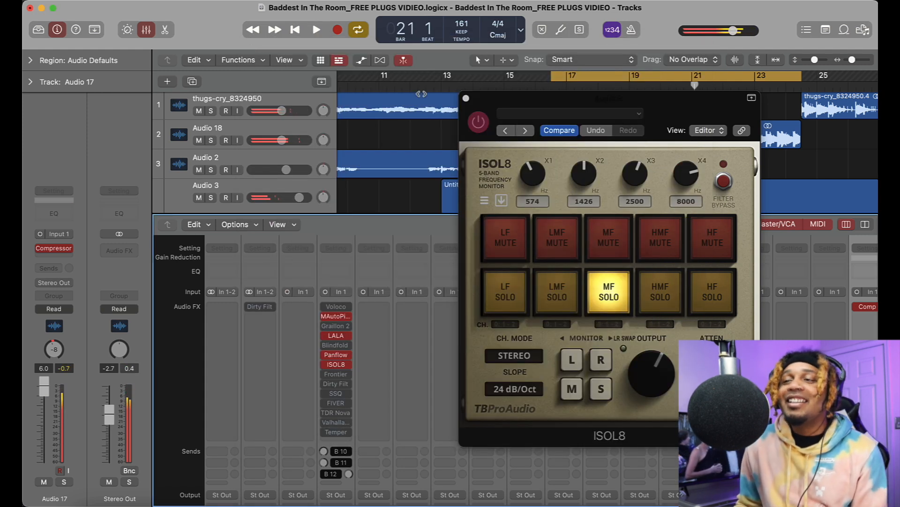
left_click(465, 98)
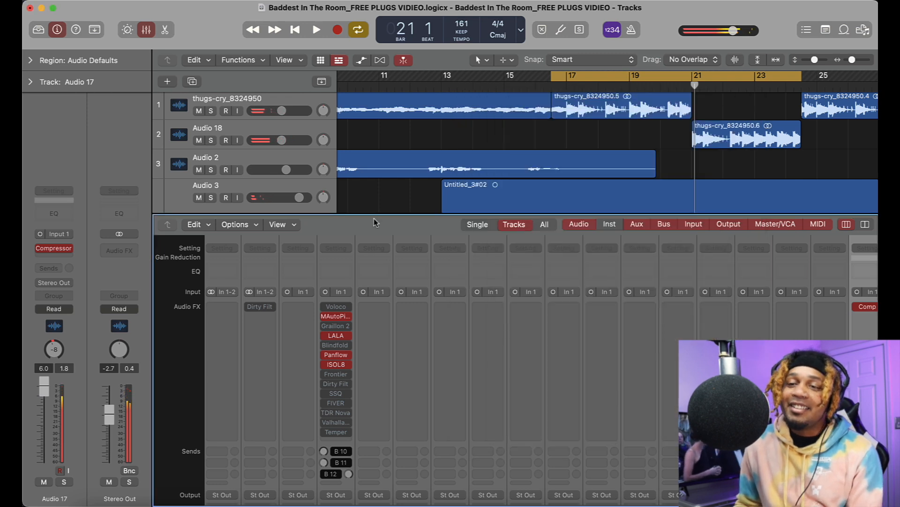
Open Frontier on Audio 3, step backward through its presets to "- Bypass -", and close the plug-in window
left_click(333, 374)
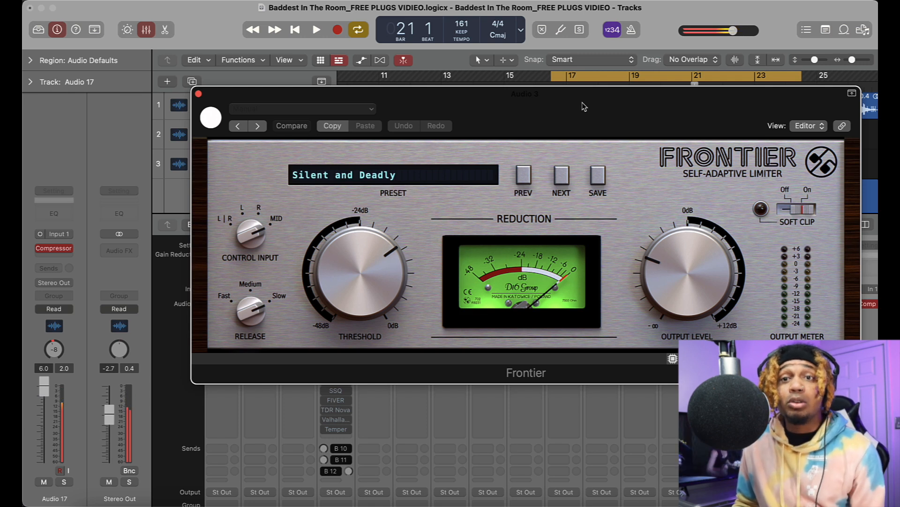
left_click(523, 176)
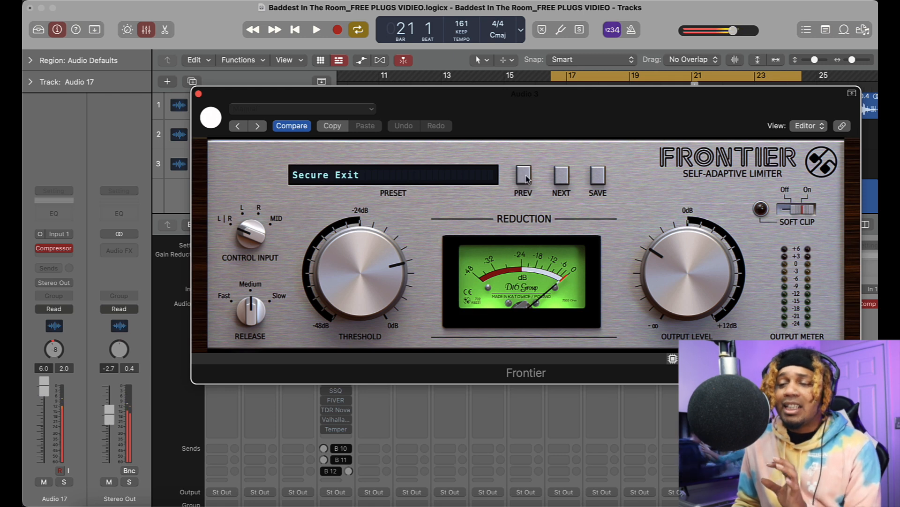
left_click(525, 176)
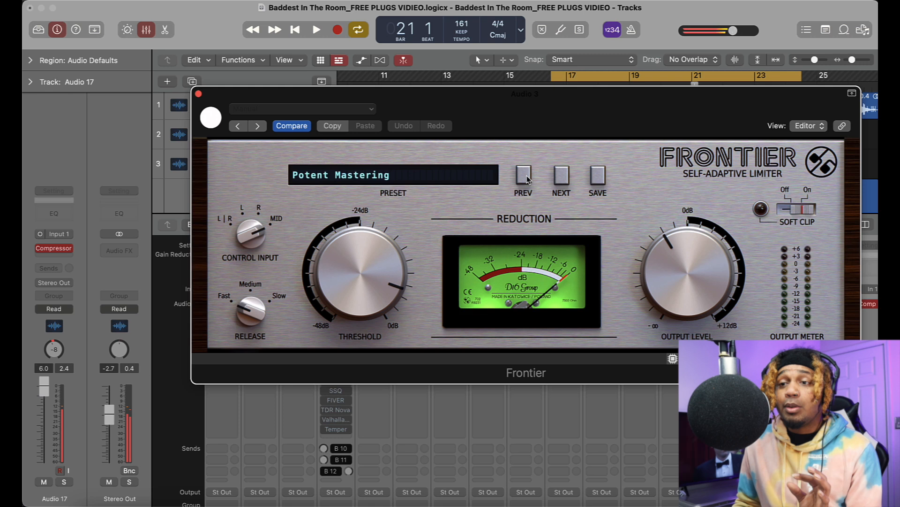
left_click(525, 176)
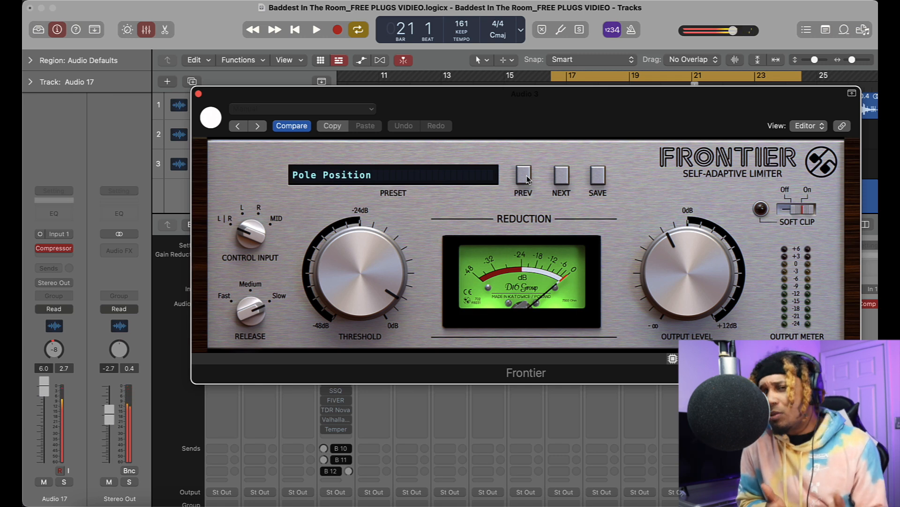
left_click(525, 175)
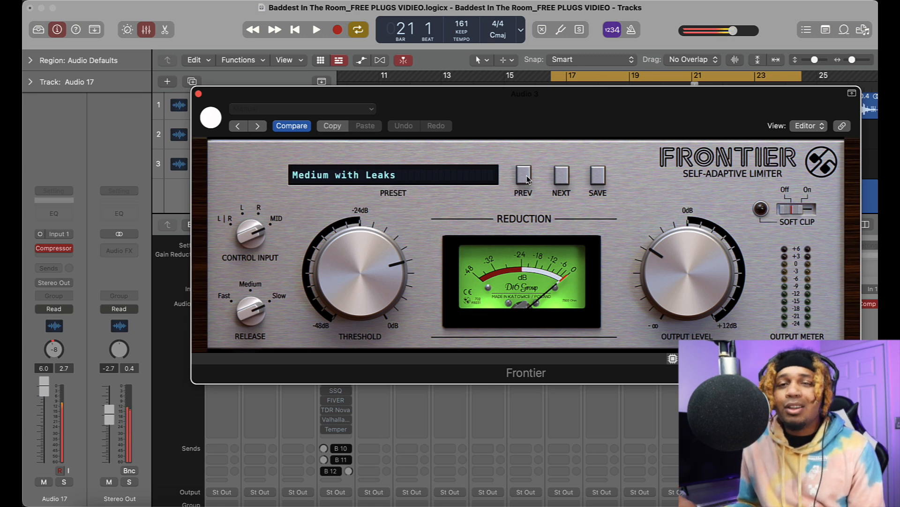
left_click(525, 176)
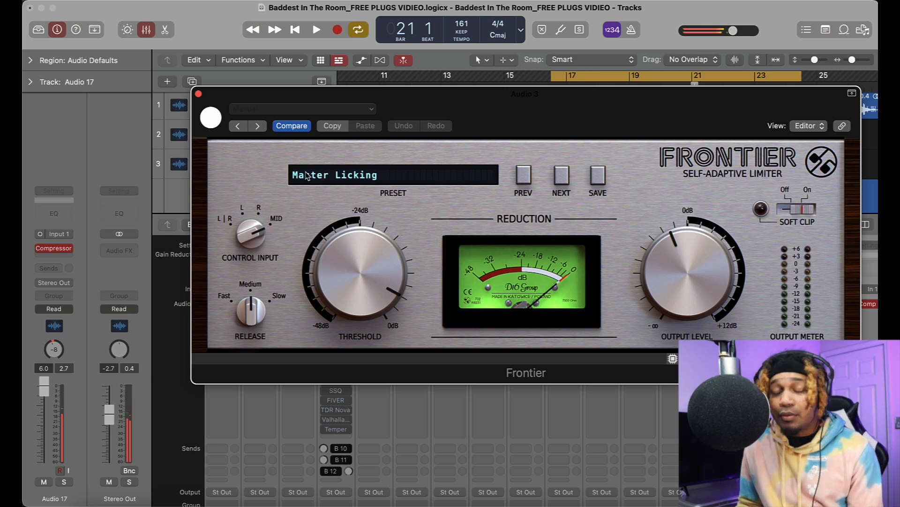
left_click(524, 176)
left_click(526, 178)
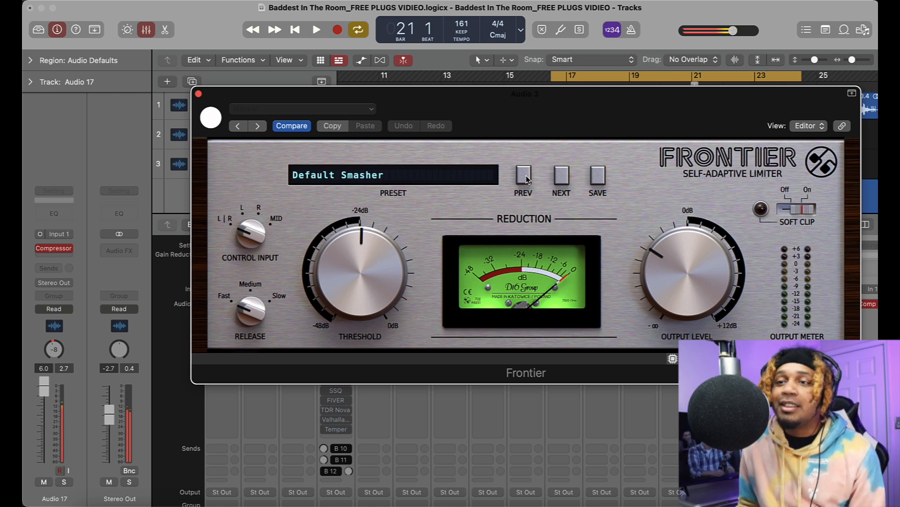
left_click(524, 175)
left_click(525, 176)
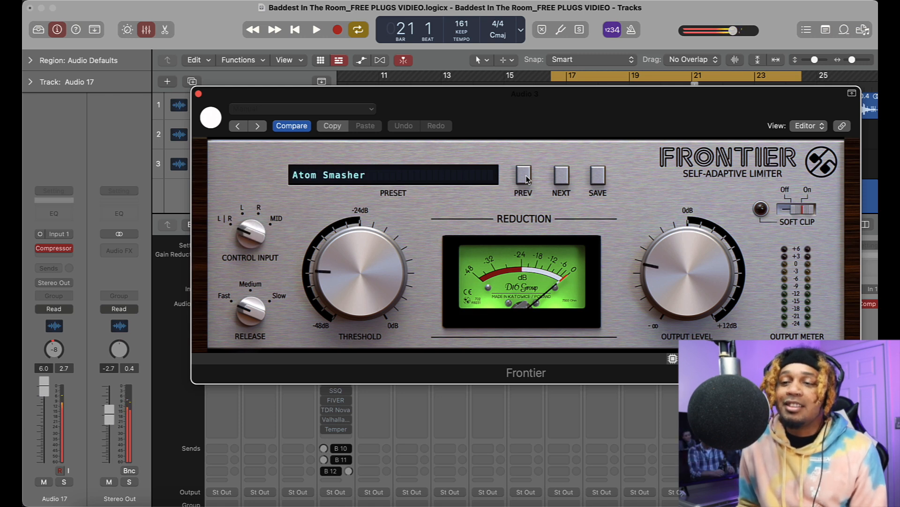
left_click(524, 176)
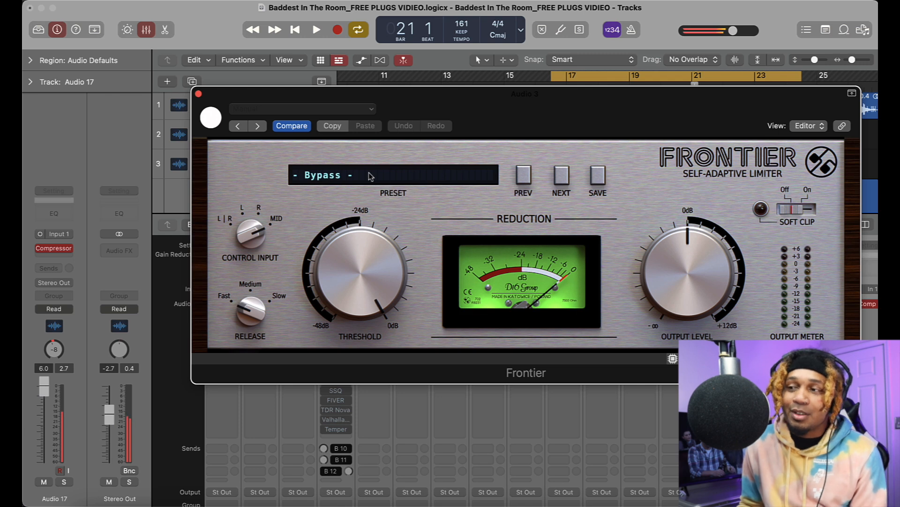
left_click(198, 94)
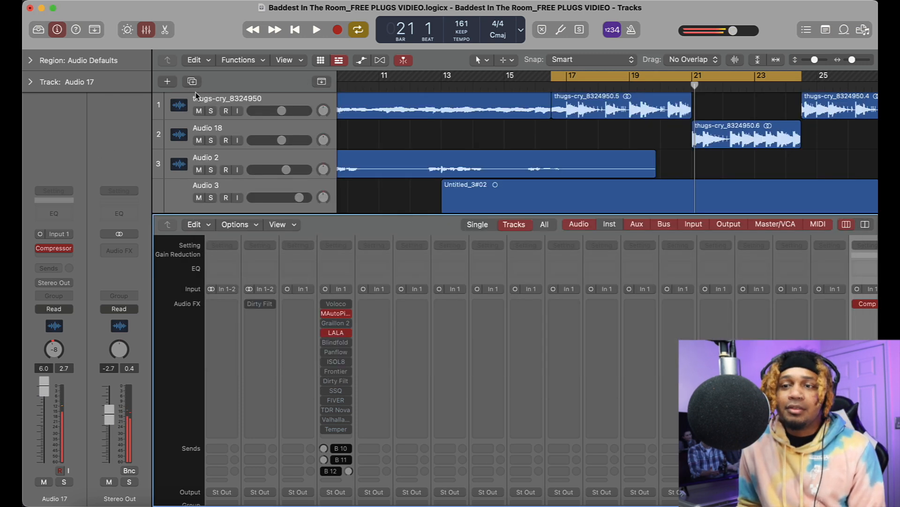
Open Dirty Filter on Audio 3, reposition its window, enable the plug-in and start playback
left_click(335, 380)
left_click_drag(520, 82, 502, 77)
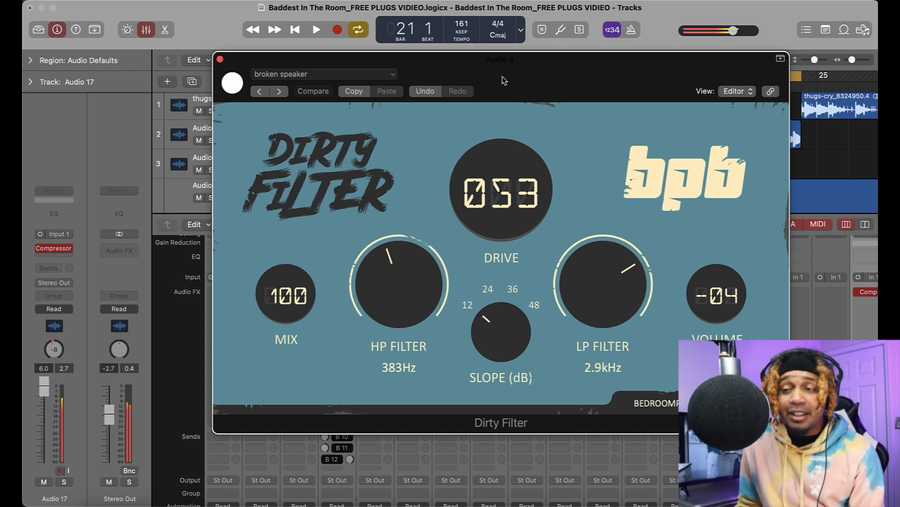
left_click_drag(555, 76, 594, 96)
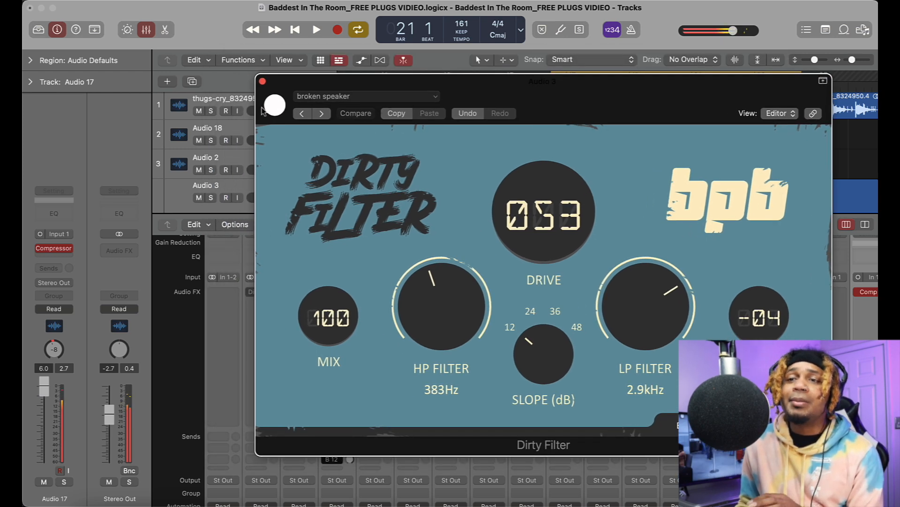
left_click(277, 104)
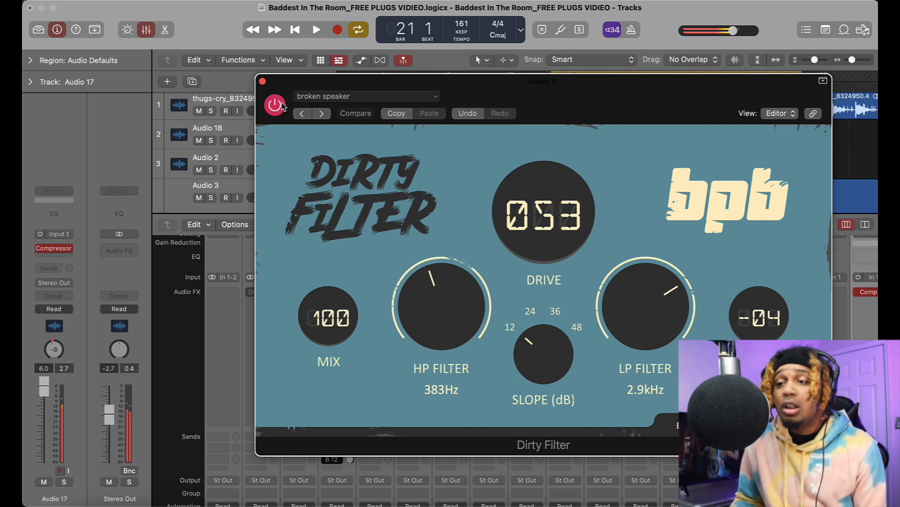
key("space")
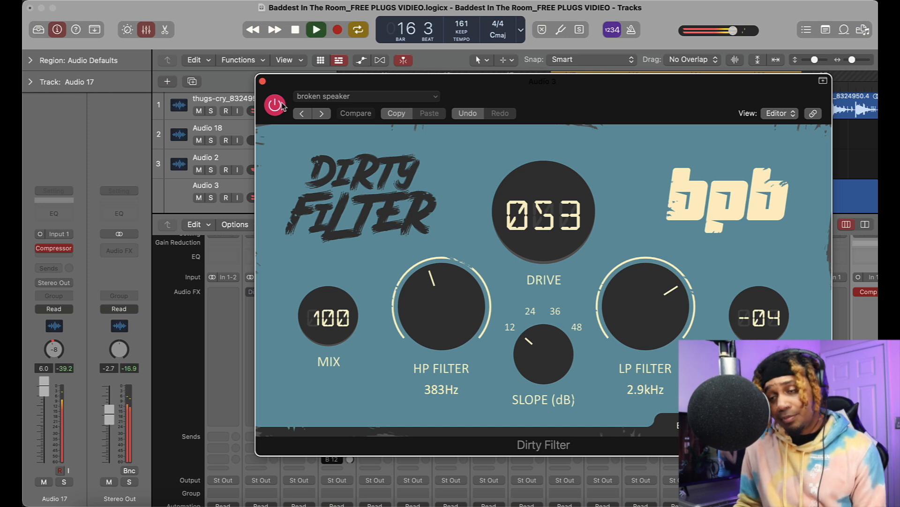
Set the HP filter of Audio 3's Dirty Filter to 1.1 kHz with the mix at 100 while the track plays
left_click(446, 311)
left_click_drag(446, 311, 441, 289)
mouse_move(327, 319)
left_mouse_down()
mouse_move(327, 363)
mouse_move(319, 313)
left_mouse_up()
left_click_drag(400, 324, 412, 306)
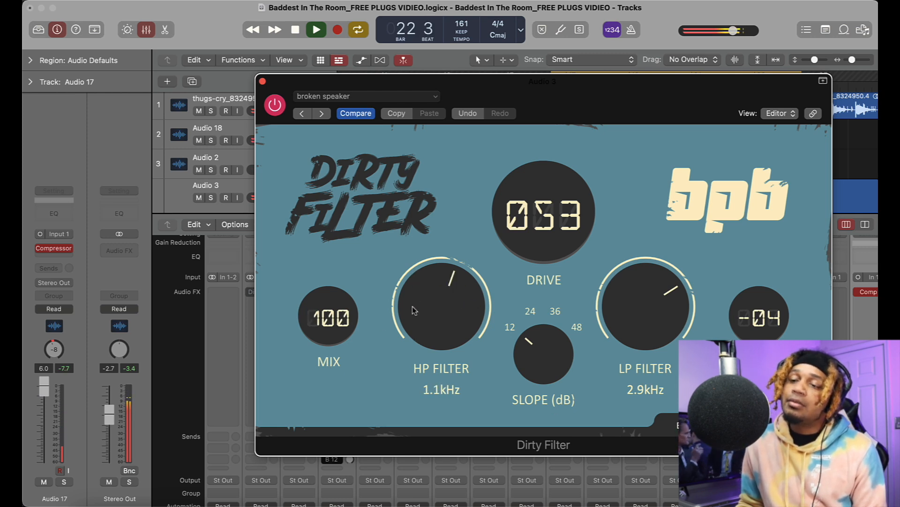
Set Audio 3's Dirty Filter to a 1.5 kHz LP filter, drive 23 and a 48 dB slope
left_click_drag(661, 313, 644, 324)
mouse_move(535, 271)
left_mouse_down()
mouse_move(550, 163)
mouse_move(539, 259)
left_mouse_up()
left_click_drag(541, 336, 561, 256)
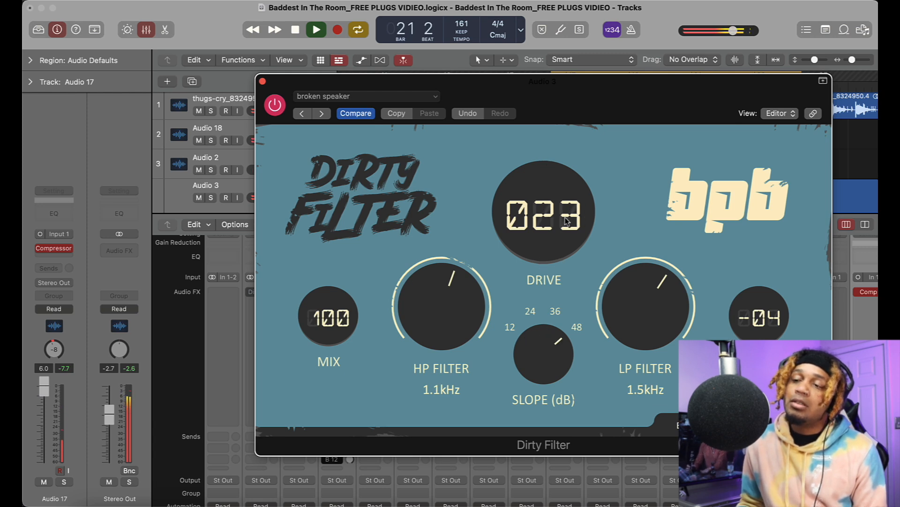
Set Audio 3's Dirty Filter to a 24 dB slope, volume -1 and a 704 Hz LP filter
left_click_drag(565, 217, 537, 279)
mouse_move(745, 310)
left_mouse_down()
mouse_move(752, 294)
mouse_move(756, 316)
left_mouse_up()
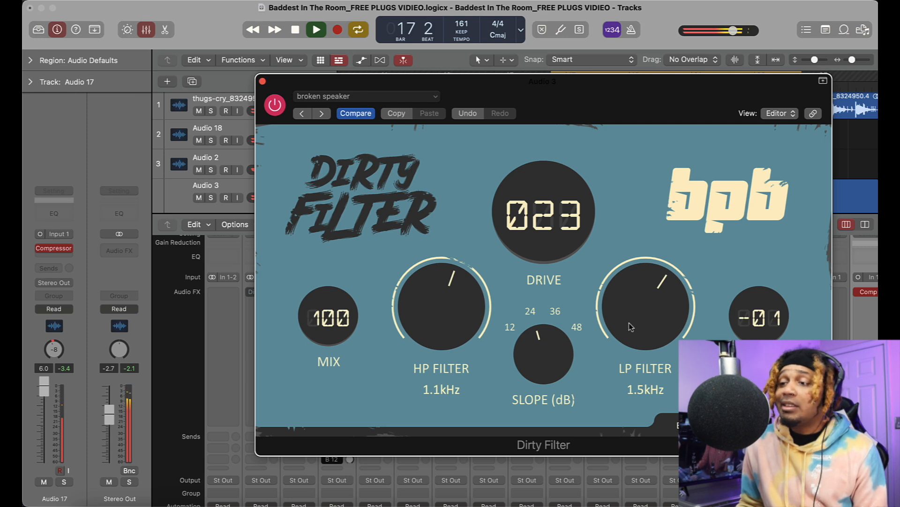
left_click_drag(648, 308, 645, 323)
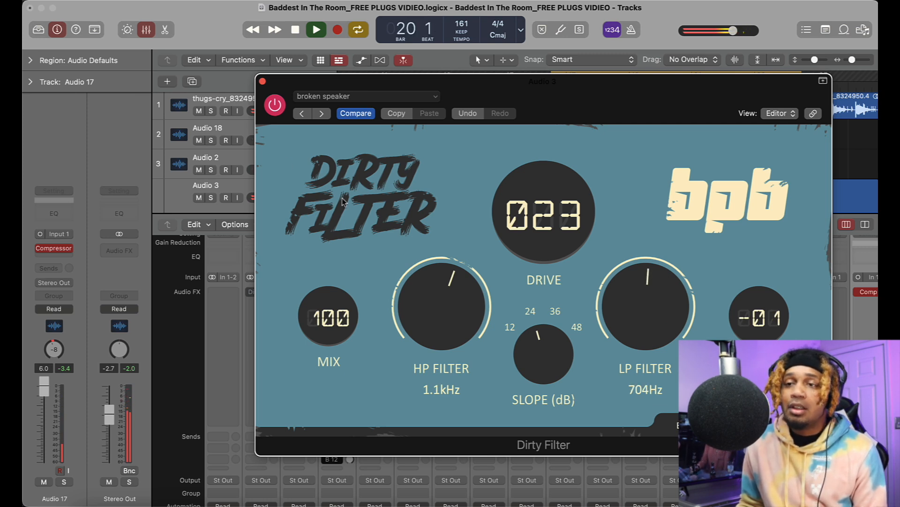
Stop playback, bypass Dirty Filter on Audio 3 and close its window
key("space")
left_click(274, 105)
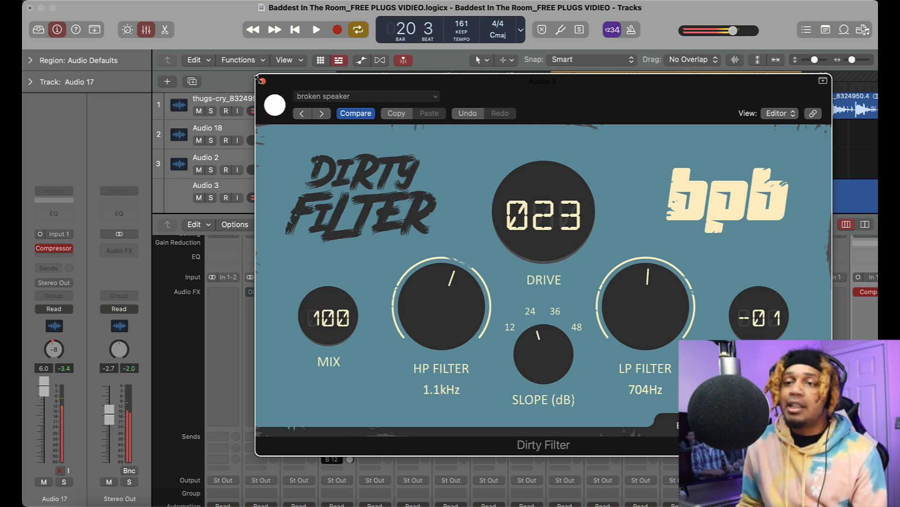
left_click(263, 81)
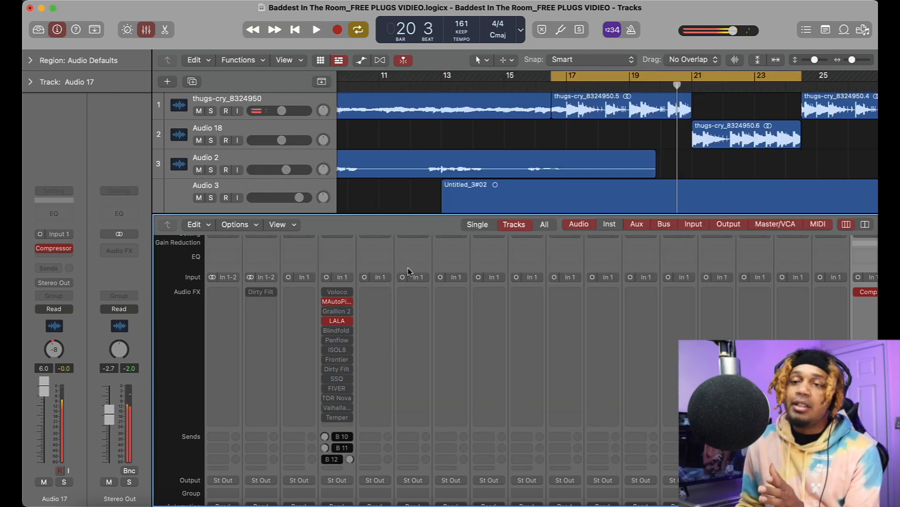
Open Dirty Filter on Audio 18, reposition its window and start playback
left_click(249, 294)
left_click(263, 293)
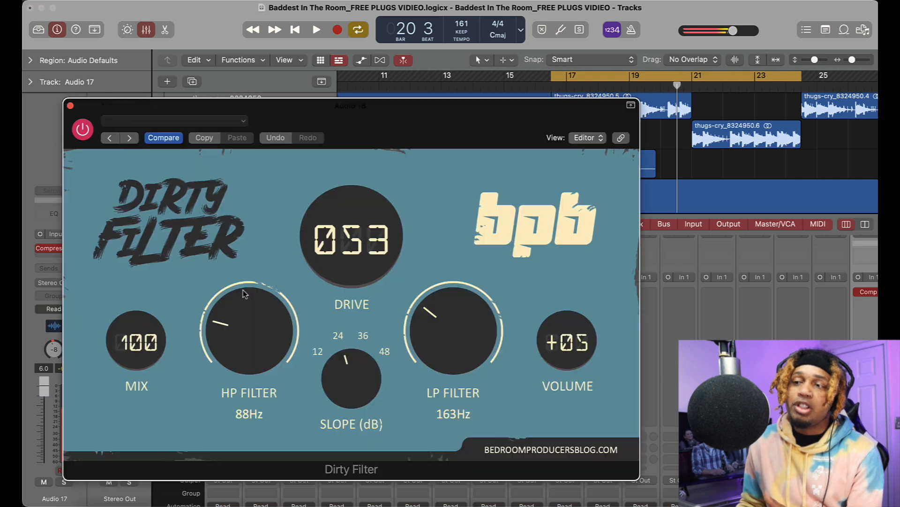
left_click_drag(440, 135, 493, 149)
key("space")
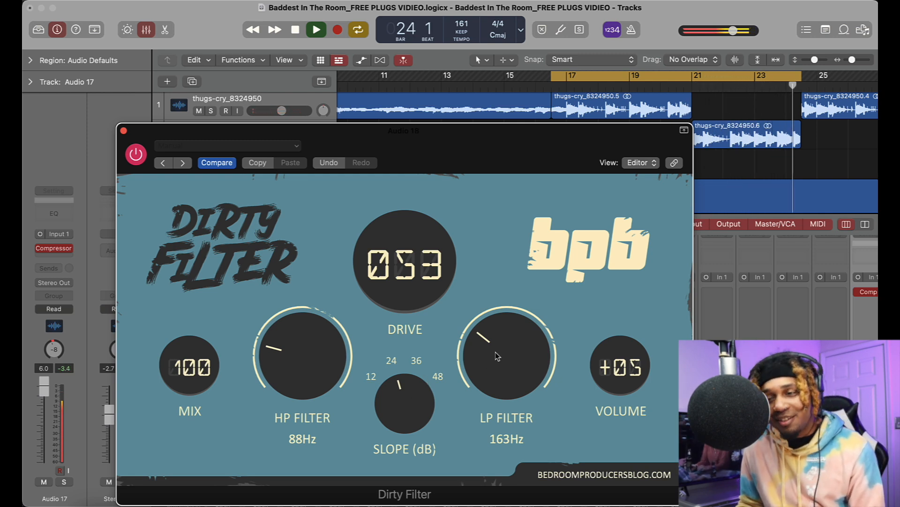
Set Audio 18's Dirty Filter to HP 449 Hz, LP 1.8 kHz and volume -2 during playback
left_click_drag(498, 339, 514, 302)
left_click_drag(628, 357, 453, 383)
left_click_drag(301, 366, 303, 333)
left_click_drag(466, 344, 486, 341)
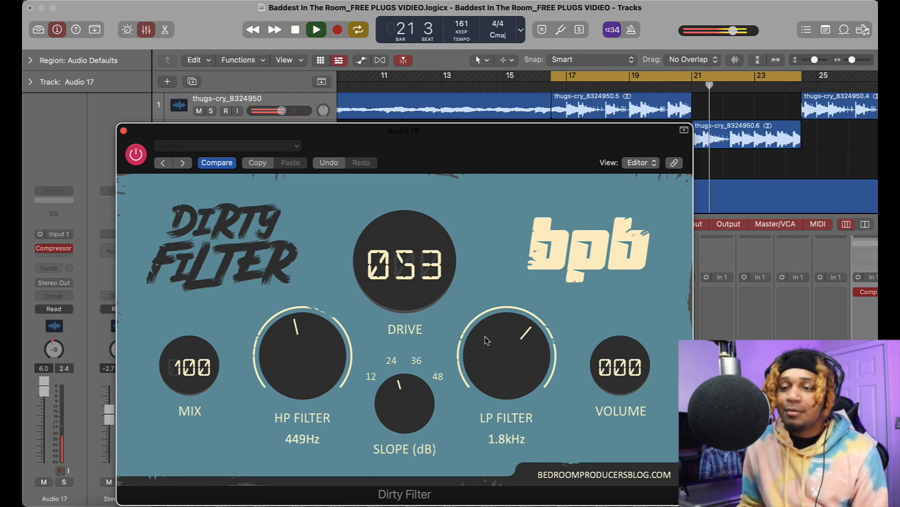
left_click_drag(622, 380, 622, 387)
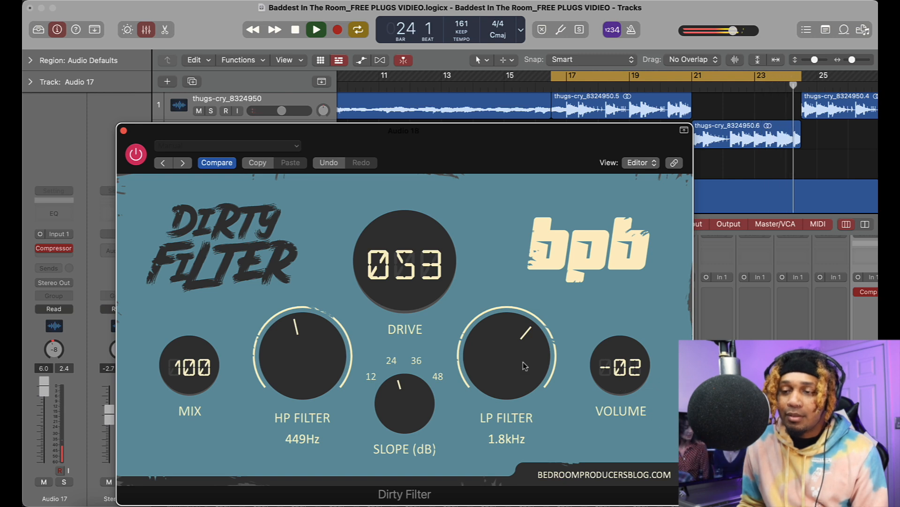
Open up Audio 18's Dirty Filter to LP 20.0 kHz and HP 108 Hz, restarting playback to hear it
left_click_drag(525, 342, 527, 303)
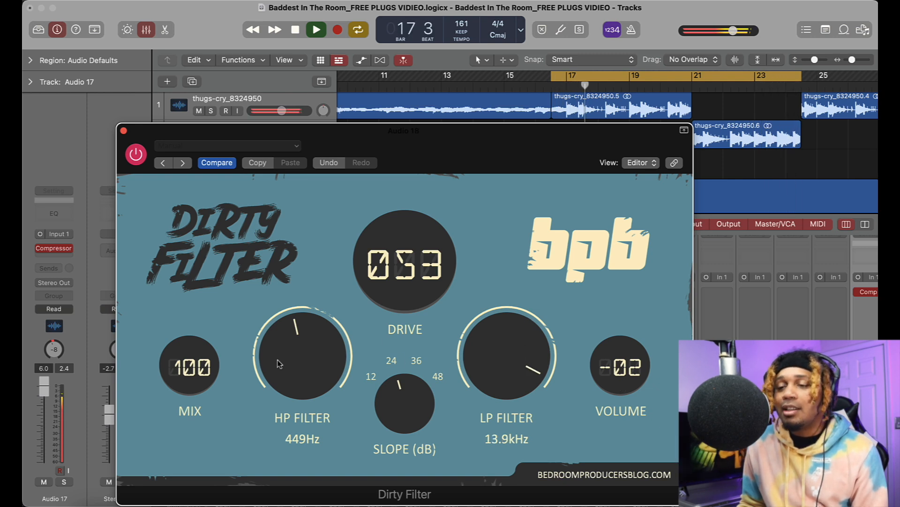
left_click_drag(291, 346, 291, 344)
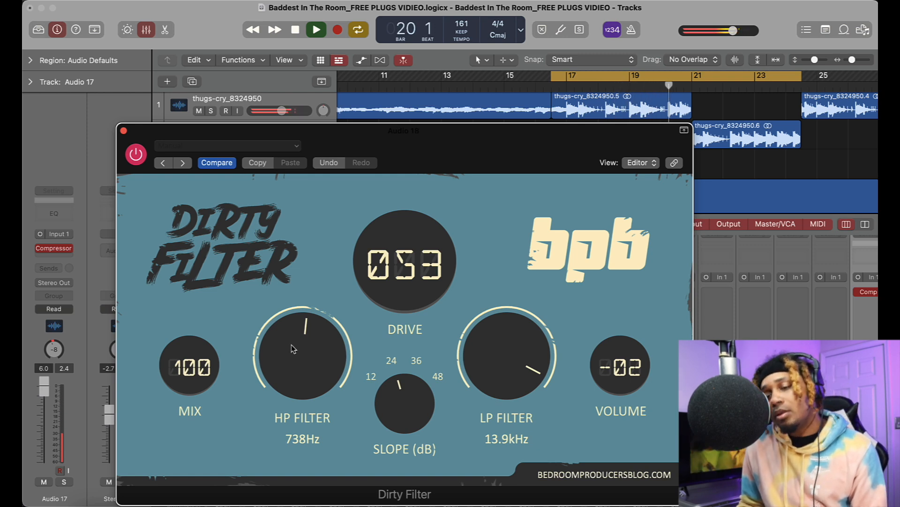
left_click_drag(292, 345, 291, 348)
mouse_move(471, 371)
left_mouse_down()
mouse_move(471, 354)
mouse_move(471, 436)
mouse_move(473, 356)
left_mouse_up()
key("space")
left_click_drag(321, 347, 297, 378)
key("space")
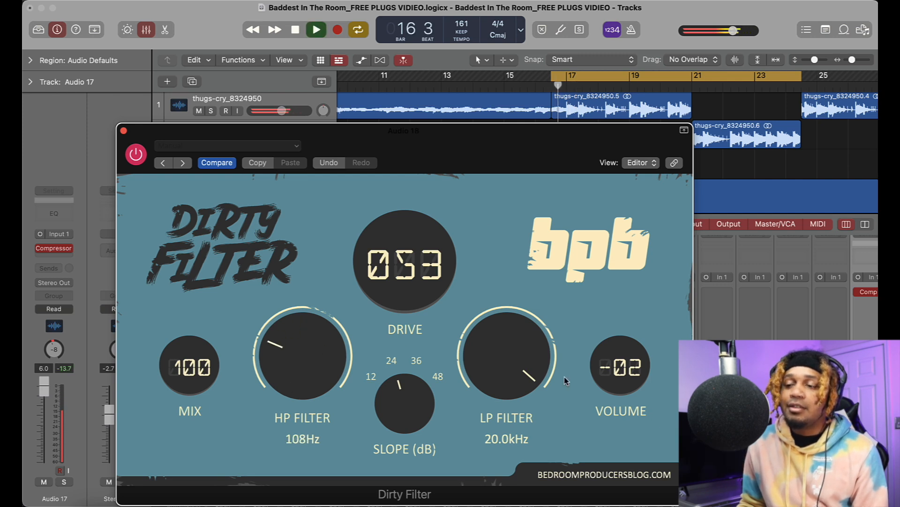
Set Audio 18's Dirty Filter to drive 65, a 36 dB slope, LP 374 Hz and mix 100
left_click_drag(388, 454, 415, 362)
mouse_move(398, 272)
left_mouse_down()
mouse_move(401, 247)
mouse_move(398, 271)
mouse_move(399, 256)
left_mouse_up()
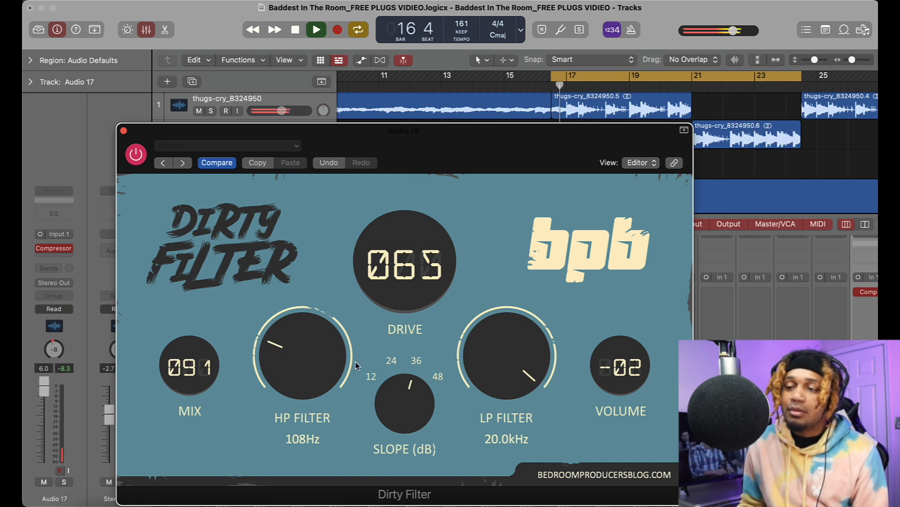
left_click_drag(489, 358, 452, 421)
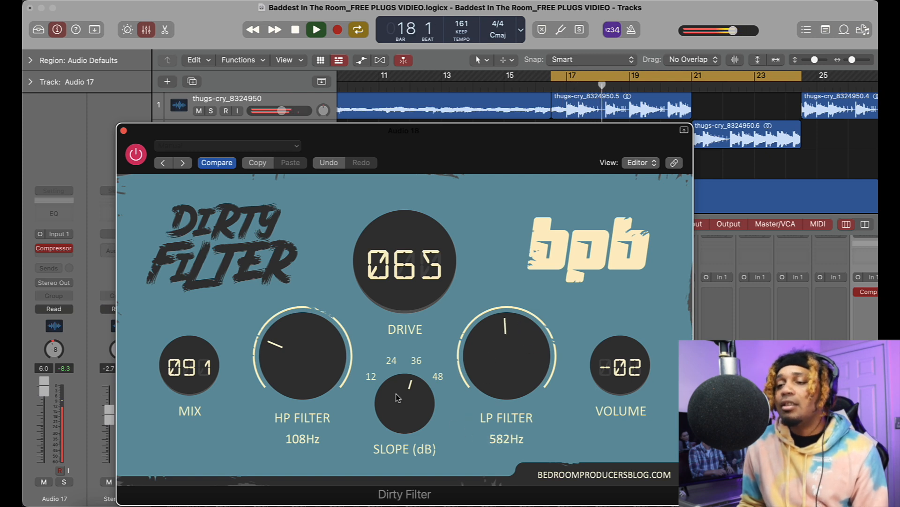
left_click_drag(504, 364, 501, 370)
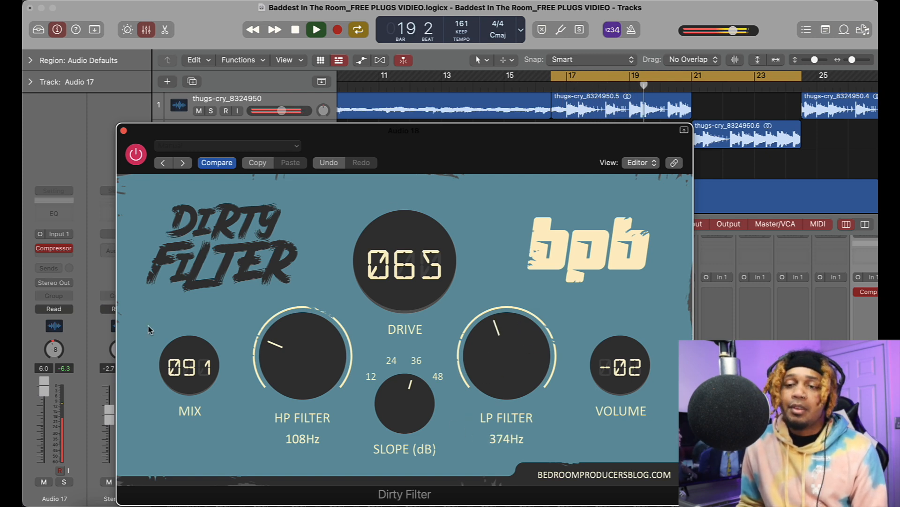
left_click_drag(191, 381, 193, 366)
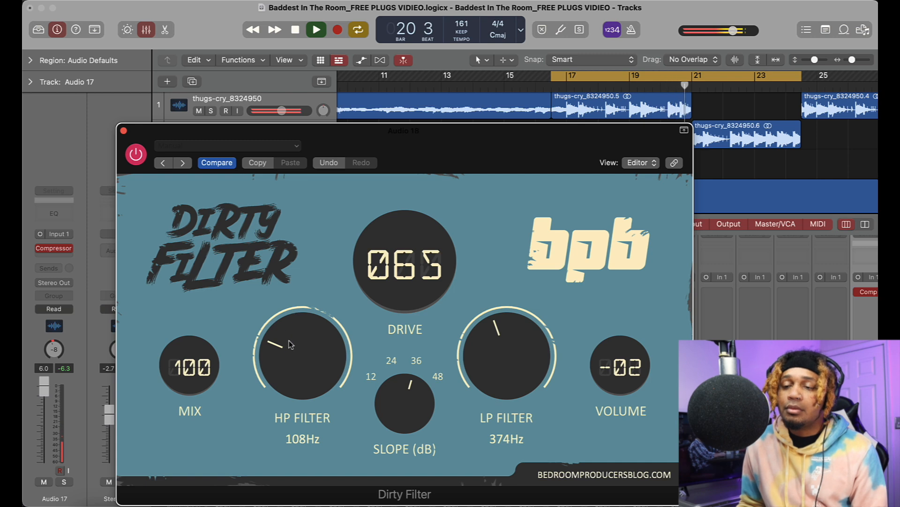
Set Audio 18's Dirty Filter to HP 20 Hz, LP 565 Hz, a 48 dB slope, drive 56 and volume 0
left_click_drag(495, 367, 500, 343)
left_click_drag(286, 371, 294, 383)
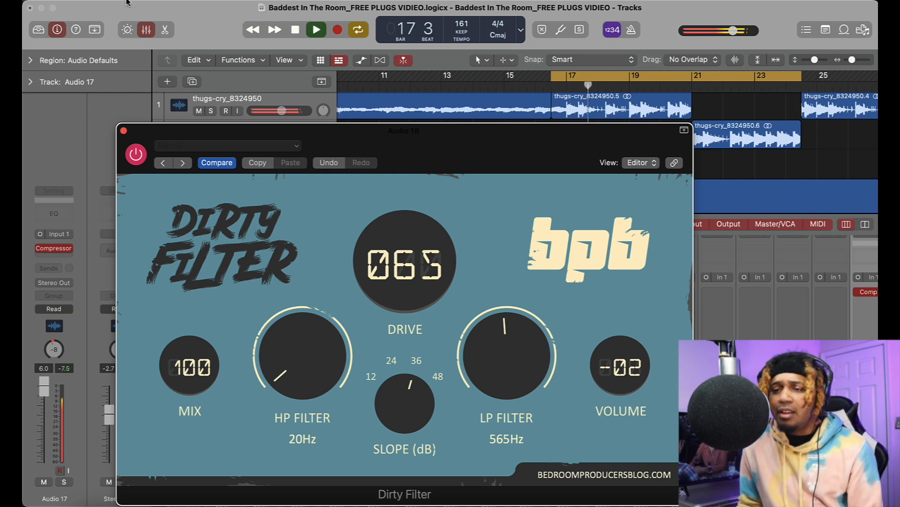
left_click_drag(404, 396, 400, 365)
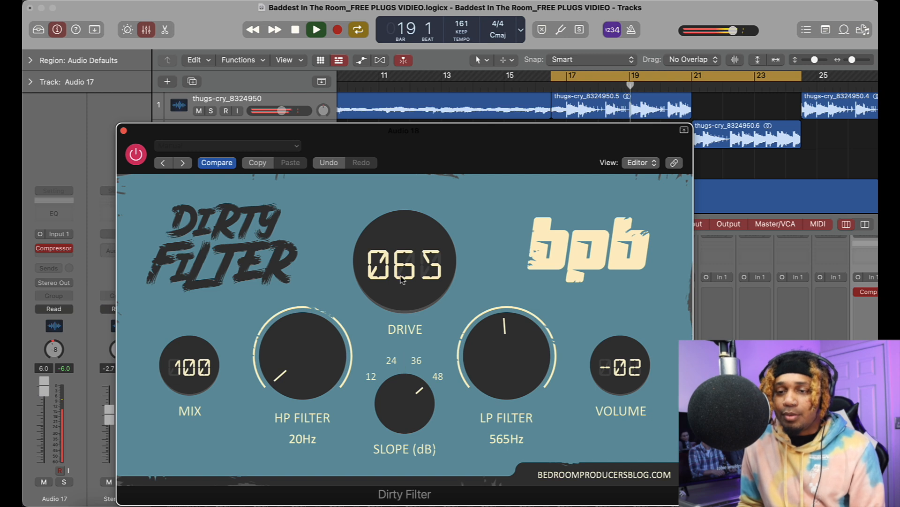
left_click_drag(402, 279, 402, 258)
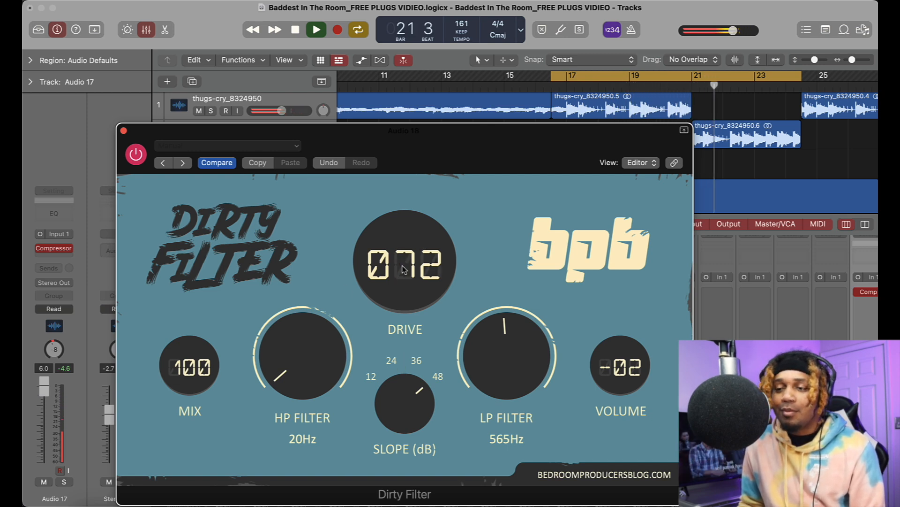
left_click_drag(404, 268, 404, 292)
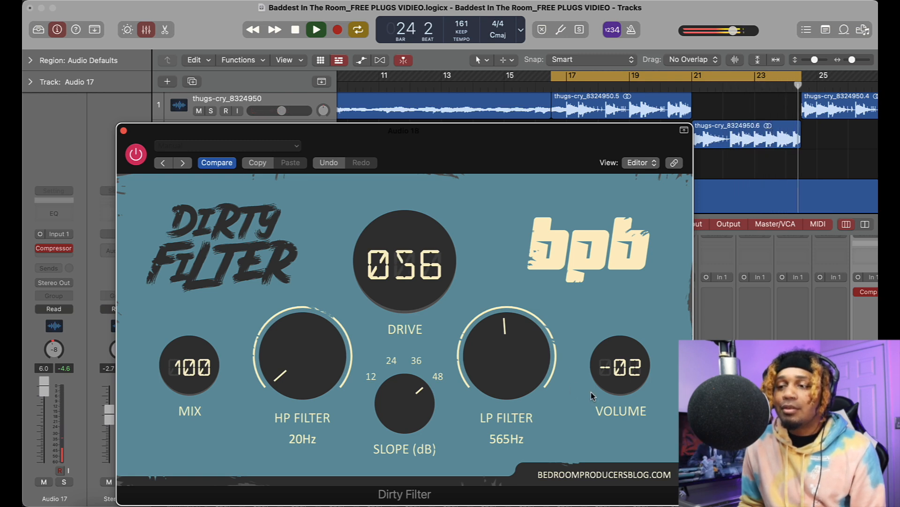
left_click_drag(605, 376, 608, 365)
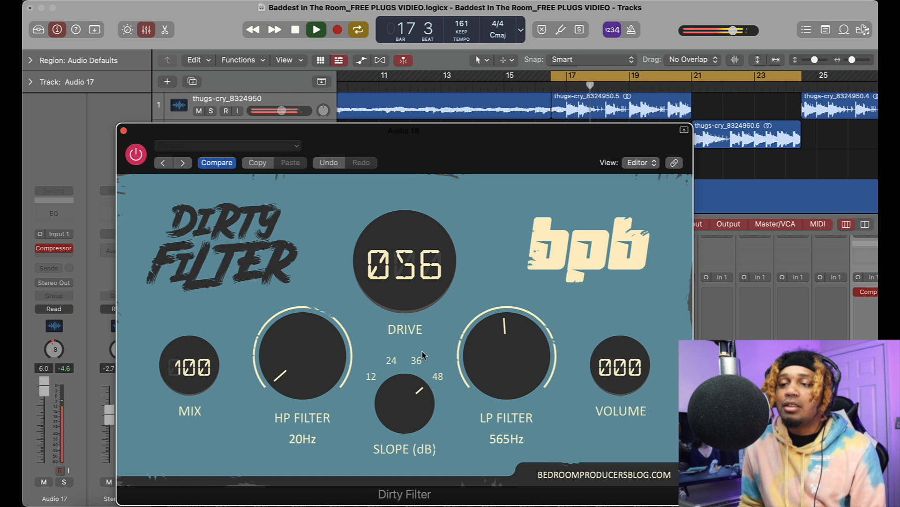
Set Audio 18's Dirty Filter to LP 275 Hz, volume +3 and drive 74 during playback
left_click_drag(497, 351, 497, 366)
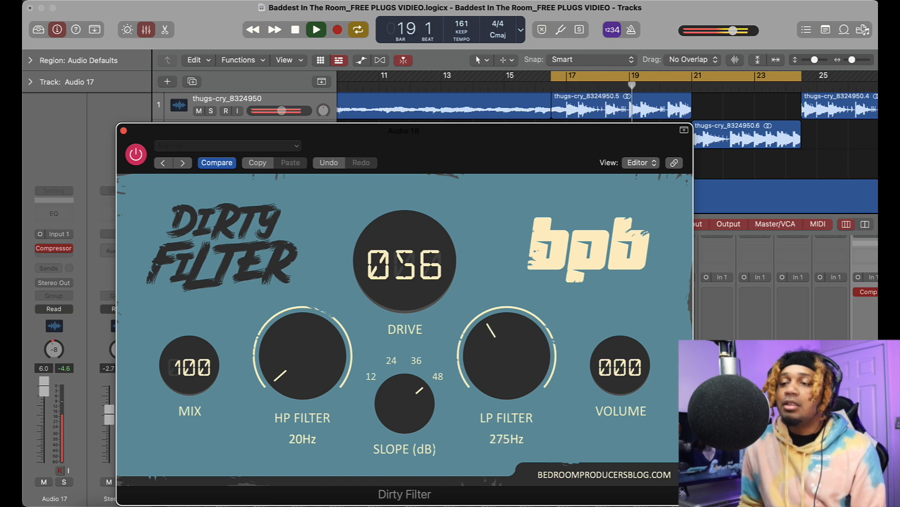
left_click_drag(622, 369, 624, 357)
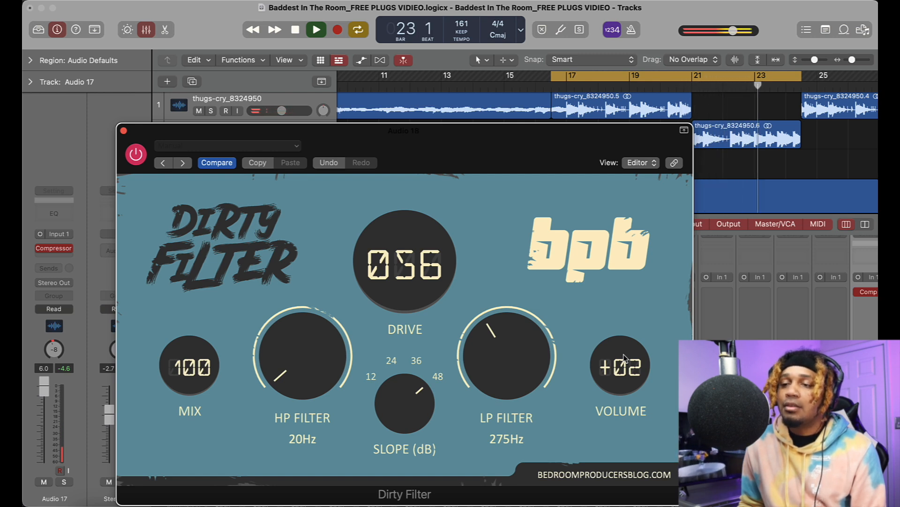
left_click_drag(423, 288, 423, 272)
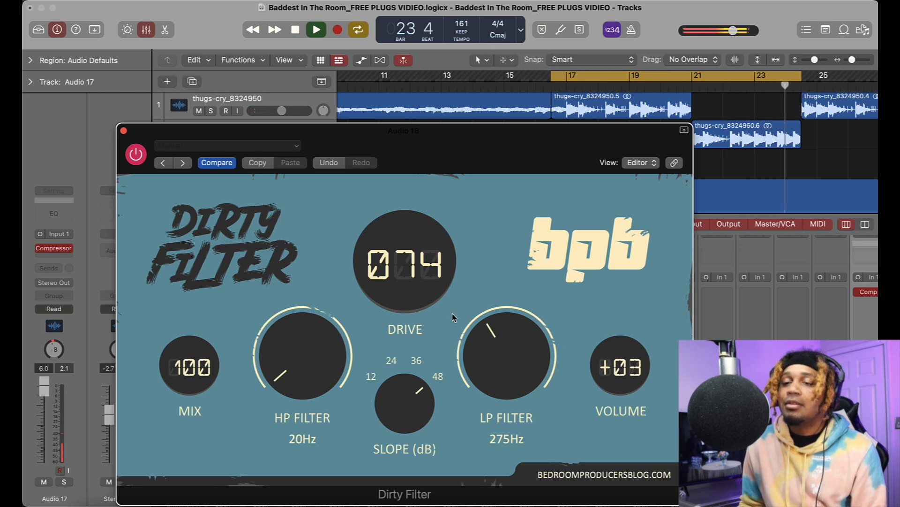
Bypass Audio 18's Dirty Filter, stop playback and close the plug-in window
left_click(129, 155)
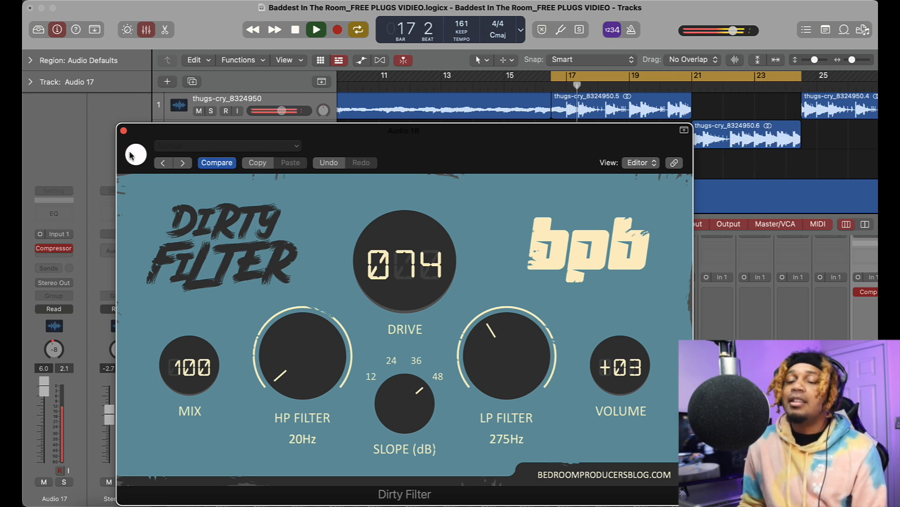
key("space")
left_click(124, 130)
Open SSQ on Audio 3, turn it on and reposition its window clear of the insert list
scroll(335, 285, "down", 1)
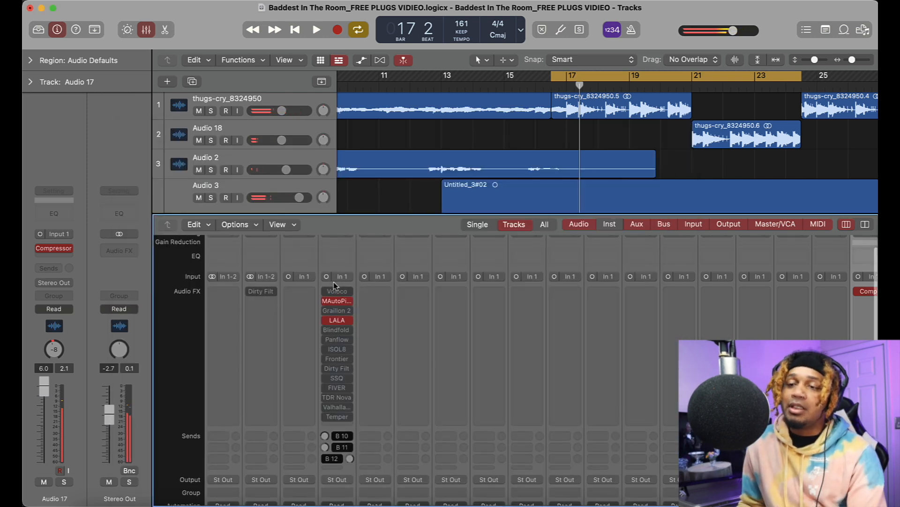
left_click(338, 378)
left_click_drag(456, 86, 482, 144)
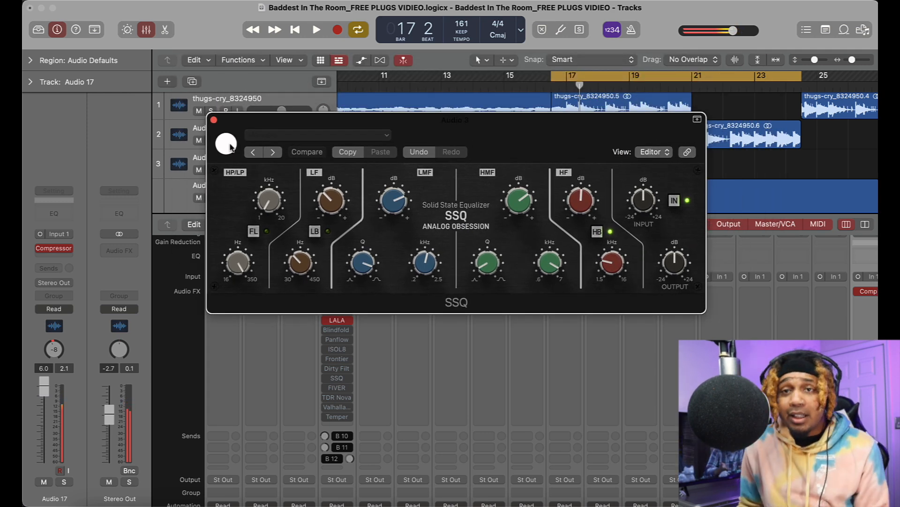
left_click_drag(483, 150, 630, 146)
Enable the SSQ filter section and adjust its Hz and kHz filter cutoffs
left_click_drag(419, 205, 423, 182)
left_click(401, 227)
left_click_drag(371, 252, 382, 302)
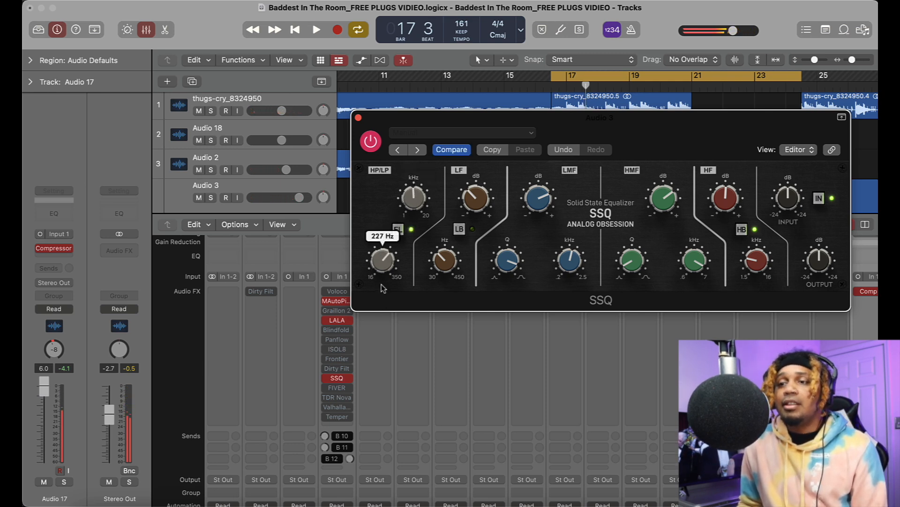
left_click_drag(383, 260, 389, 286)
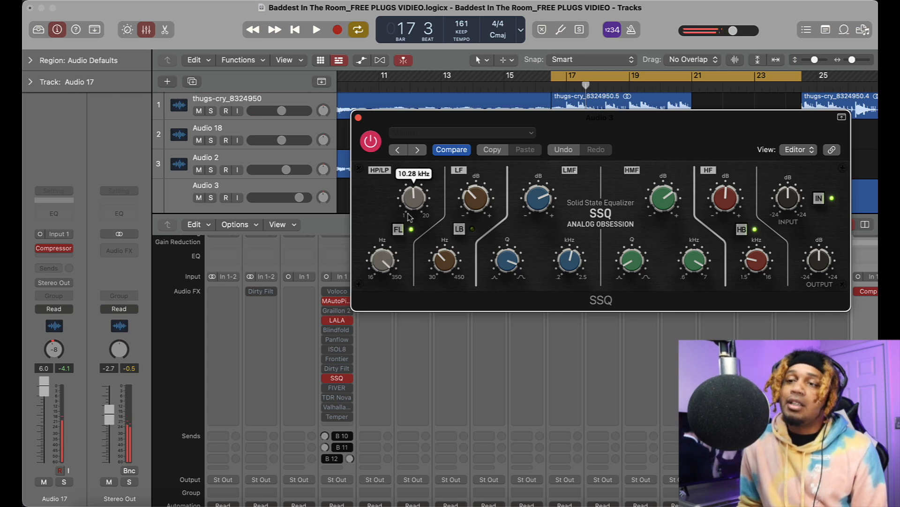
mouse_move(418, 196)
left_mouse_down()
mouse_move(415, 202)
mouse_move(409, 182)
left_mouse_up()
left_click_drag(407, 135, 402, 156)
Raise SSQ's LF gain and frequency, lower the LMF gain, and adjust the HMF and HF gains
mouse_move(477, 206)
left_mouse_down()
mouse_move(488, 166)
mouse_move(478, 190)
left_mouse_up()
left_click_drag(449, 259, 451, 243)
left_click_drag(523, 205, 525, 215)
left_click_drag(654, 199, 660, 197)
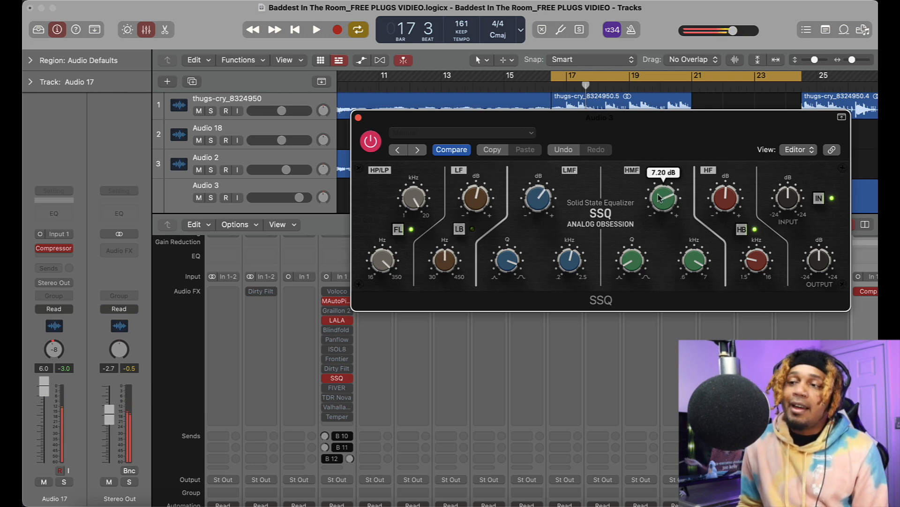
left_click_drag(722, 201, 724, 198)
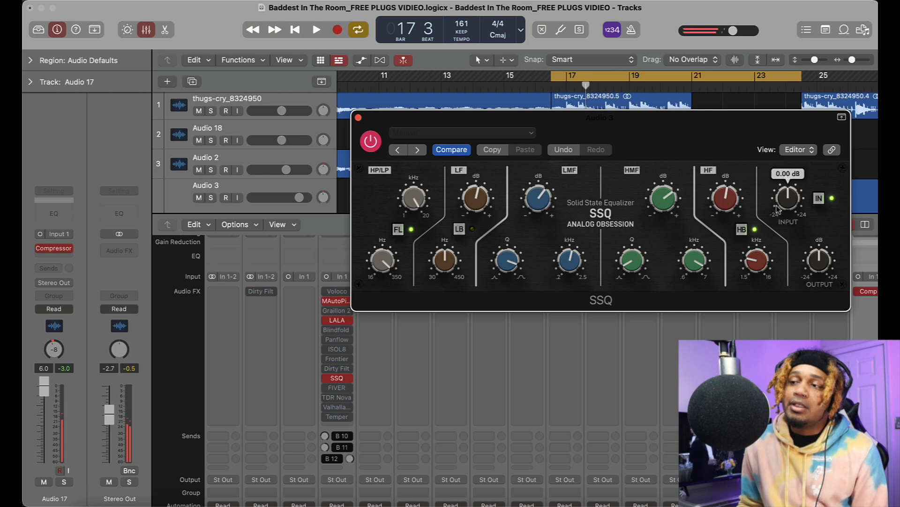
Toggle SSQ's IN switch off and on, turn LB on, and switch FL and HB off
left_click(820, 197)
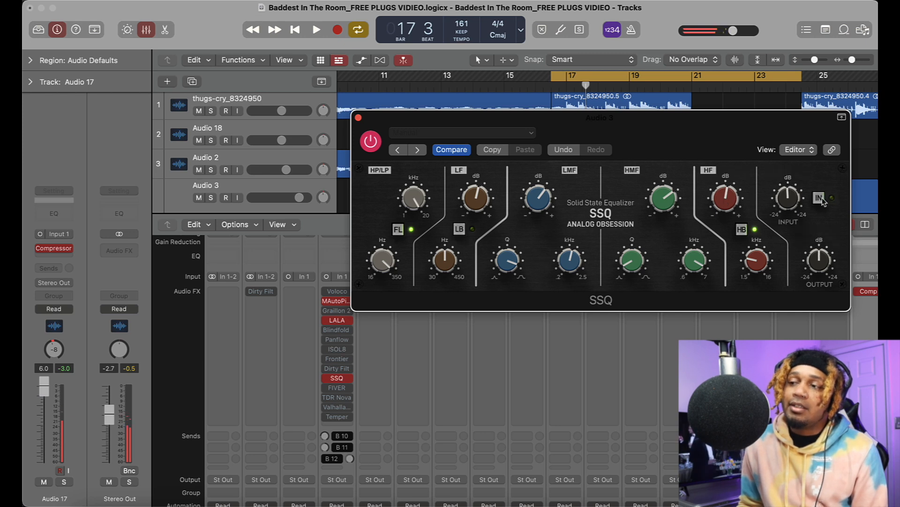
left_click(459, 229)
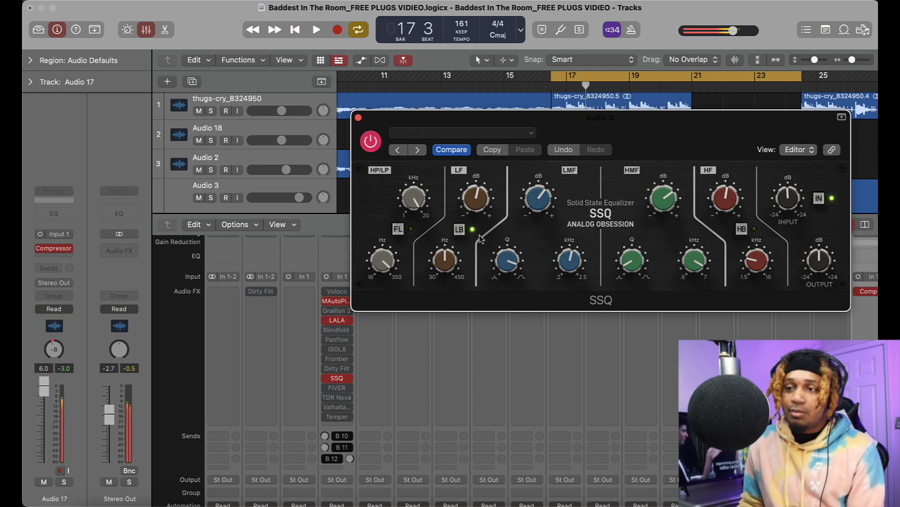
Open FIVER on Audio 3 to show its five-band controls, reposition its window and close it
left_click(331, 388)
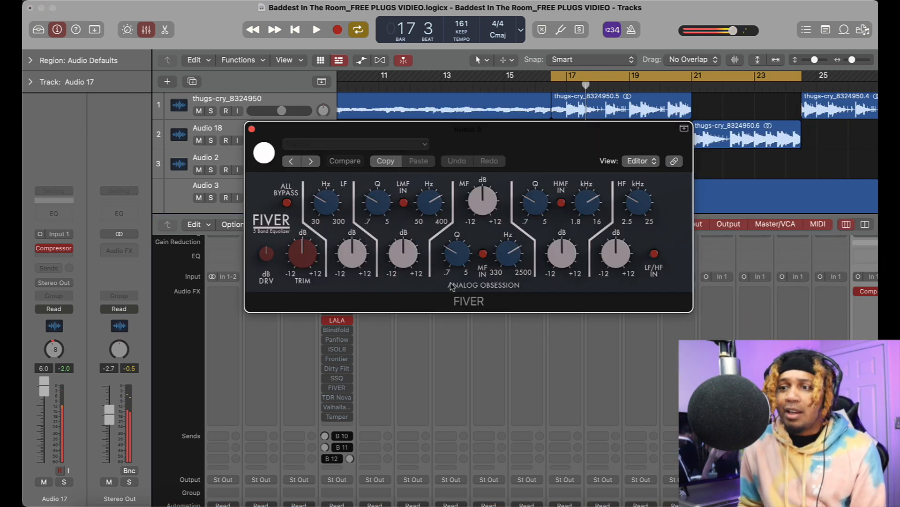
left_click_drag(537, 156, 656, 70)
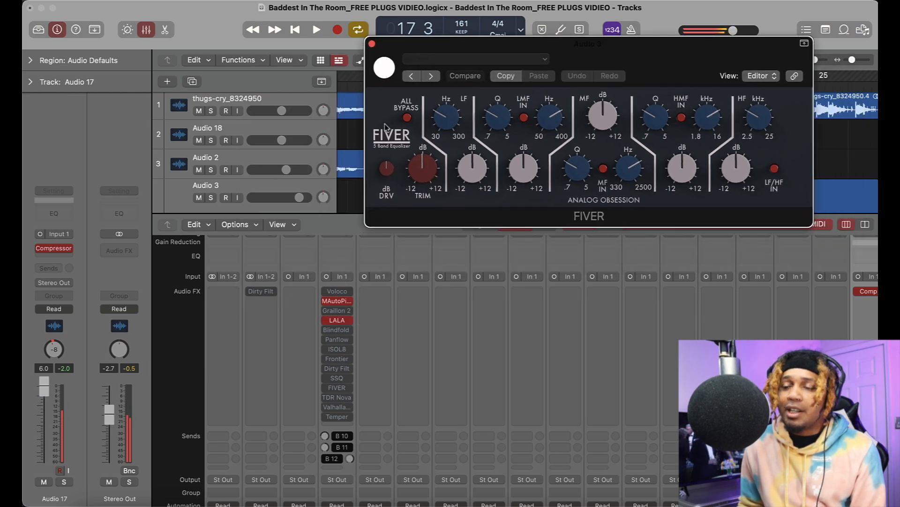
left_click(372, 44)
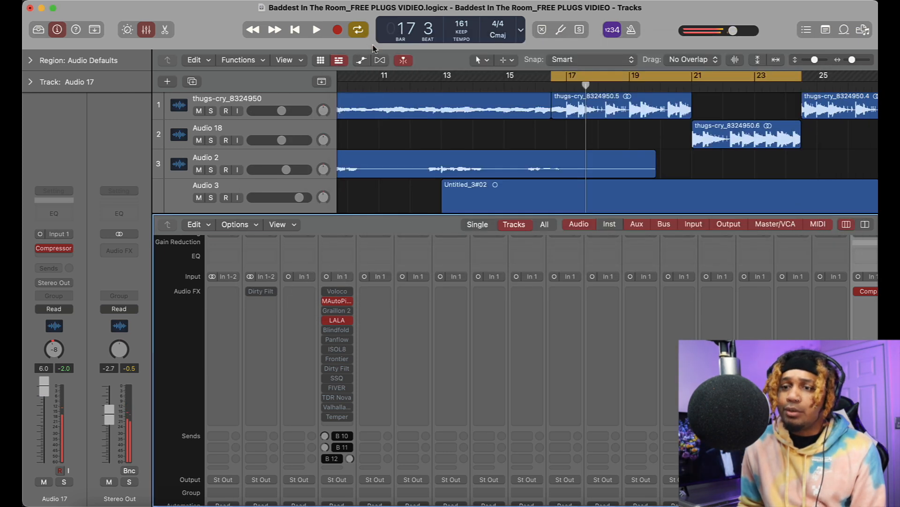
Open TDR Nova on Audio 3, reposition its window and look over its dynamic EQ settings
left_click(338, 398)
left_click_drag(487, 61, 540, 45)
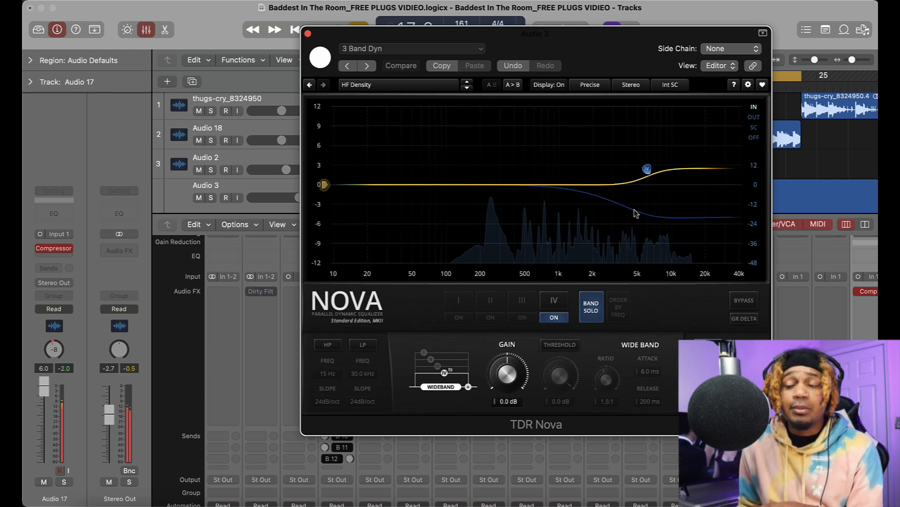
left_click(419, 91)
left_click(408, 68)
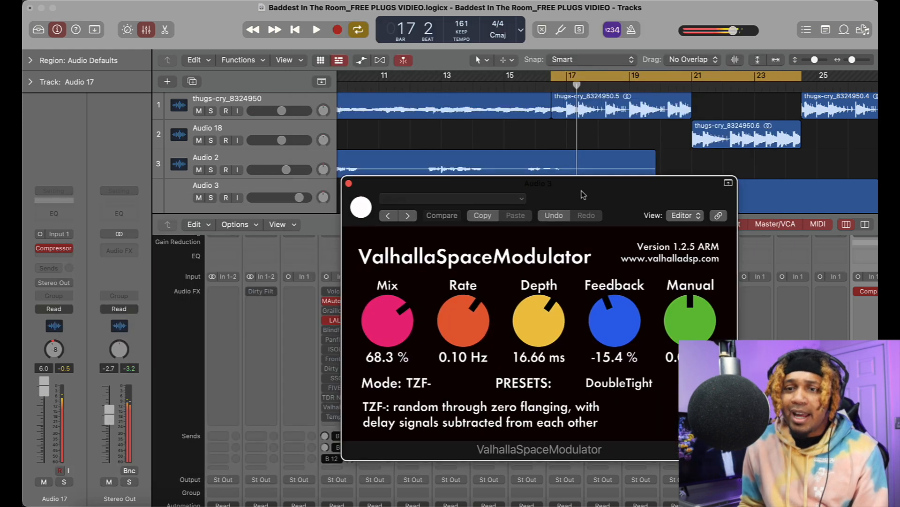
Bring up ValhallaSpaceModulator on Audio 3, reposition its window, start playback and turn the plug-in on
left_click_drag(585, 197, 616, 74)
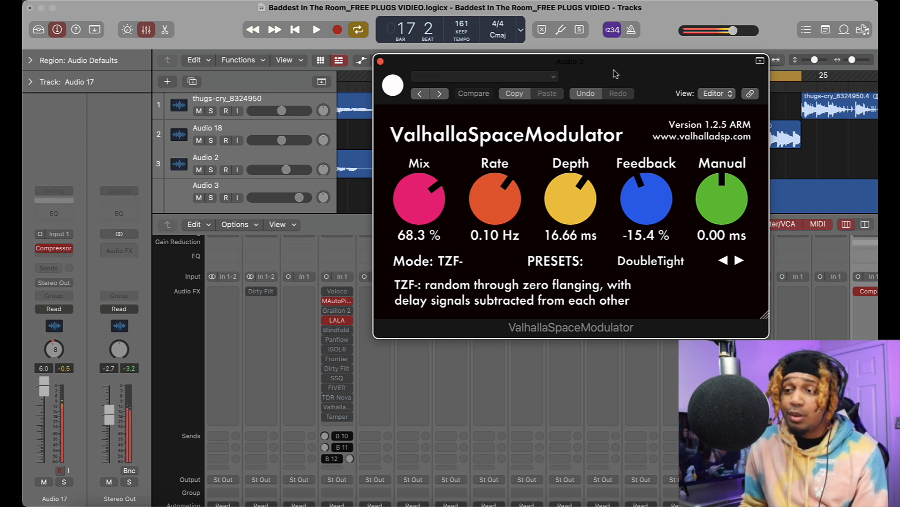
key("space")
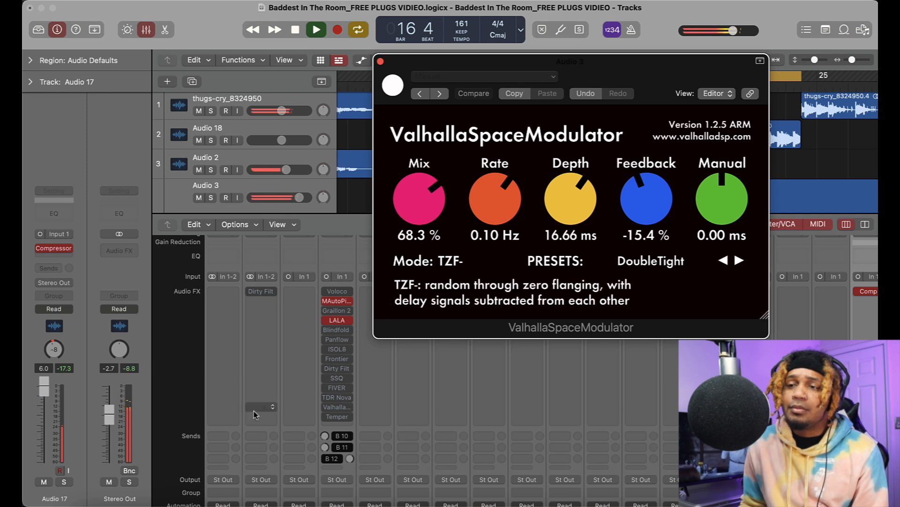
left_click(389, 87)
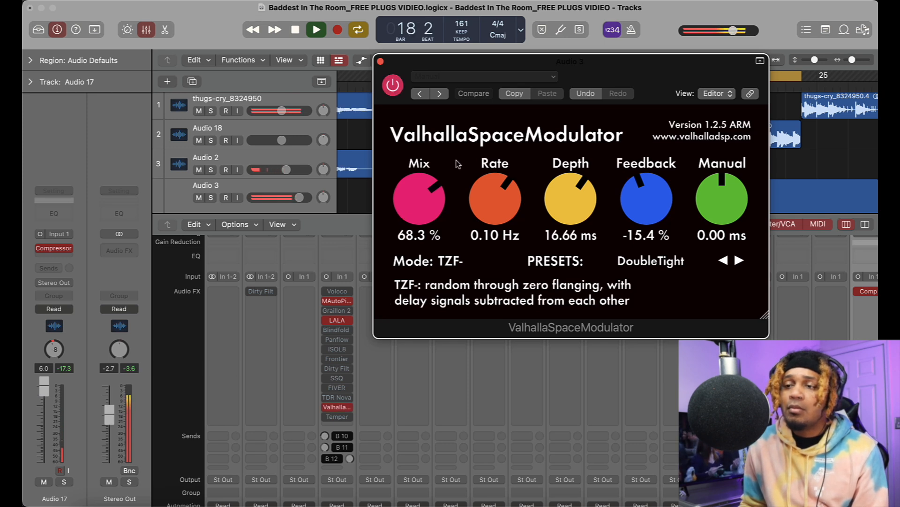
Set ValhallaSpaceModulator's mix to 90.3 % and depth to 12.74 ms, and stop playback
left_click_drag(419, 196, 423, 170)
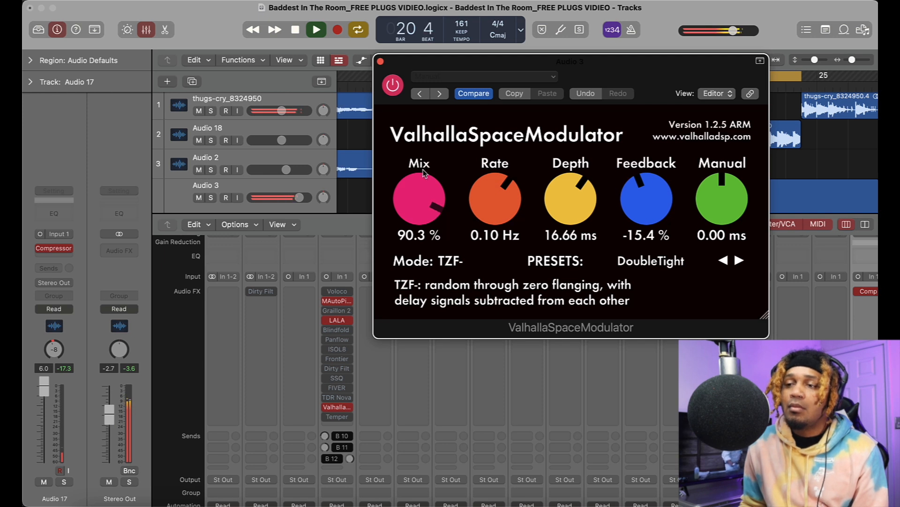
left_click_drag(576, 199, 542, 217)
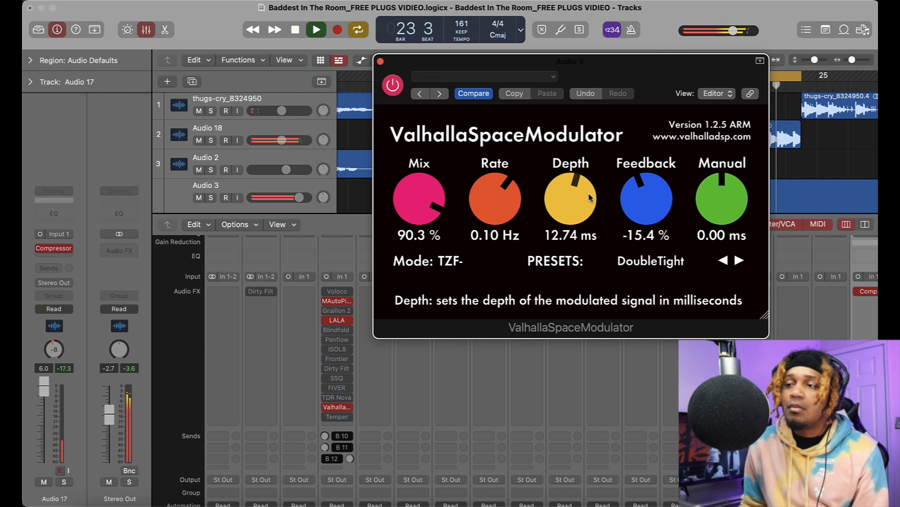
key("space")
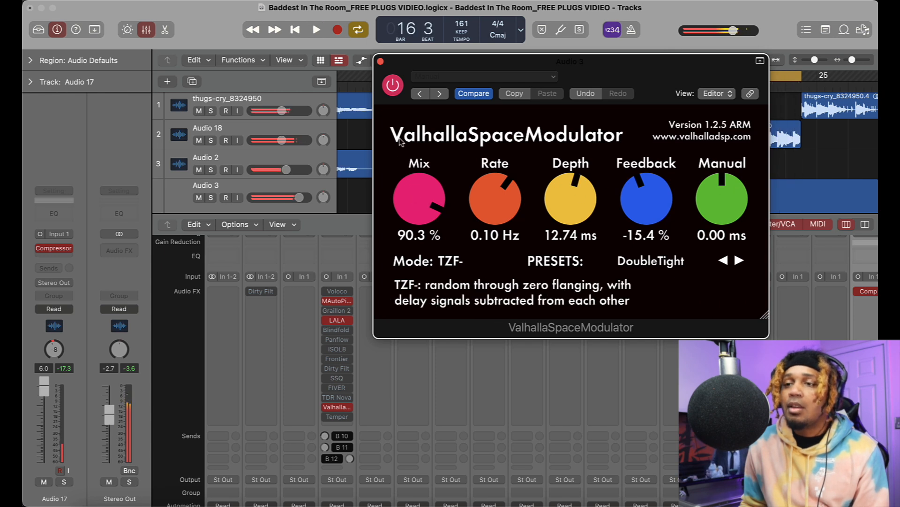
Look through ValhallaSpaceModulator's preset list without choosing one, bypass the plug-in and close its window
left_click(681, 263)
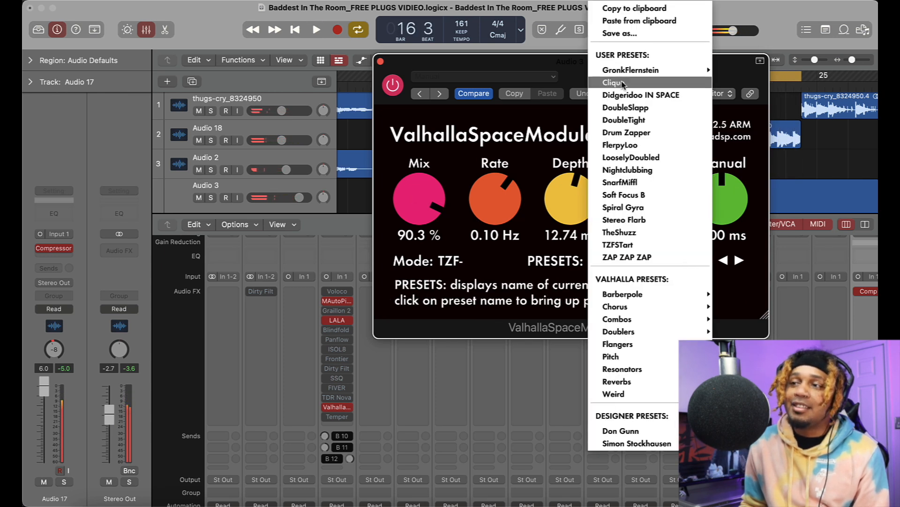
mouse_move(623, 77)
left_click(419, 319)
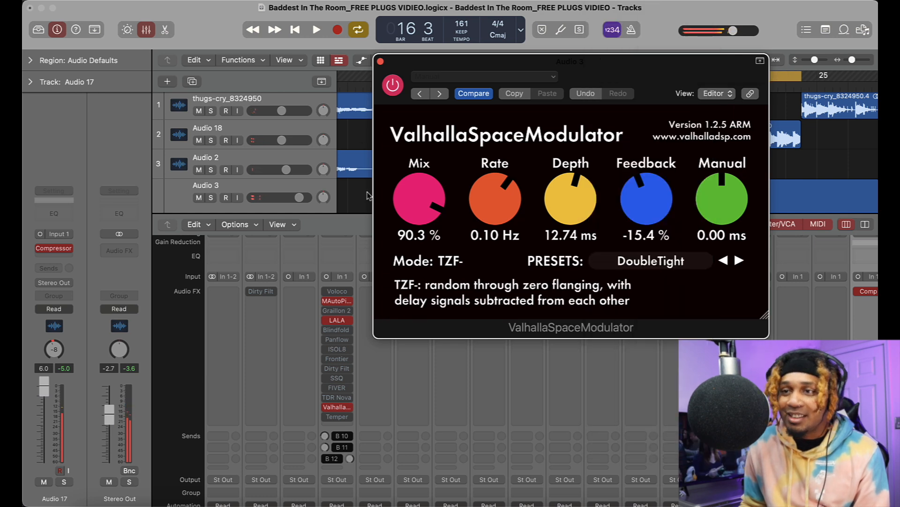
left_click(393, 88)
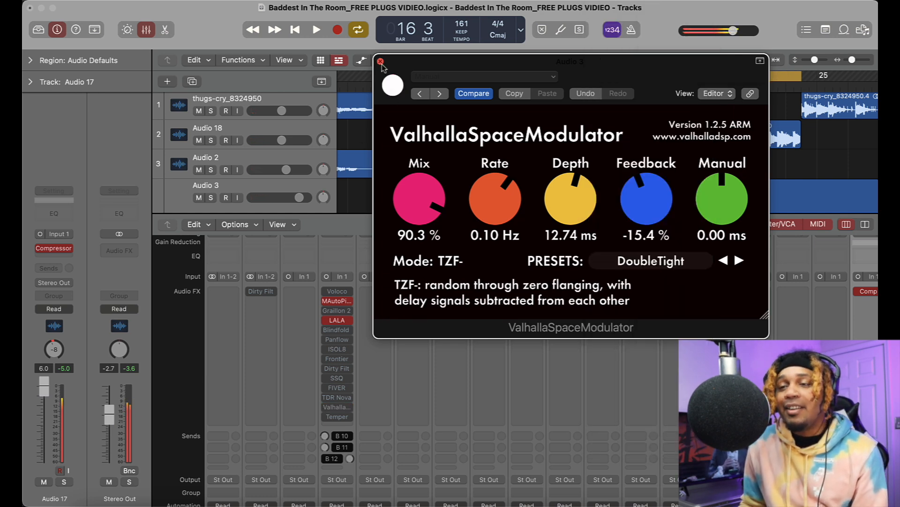
left_click(380, 62)
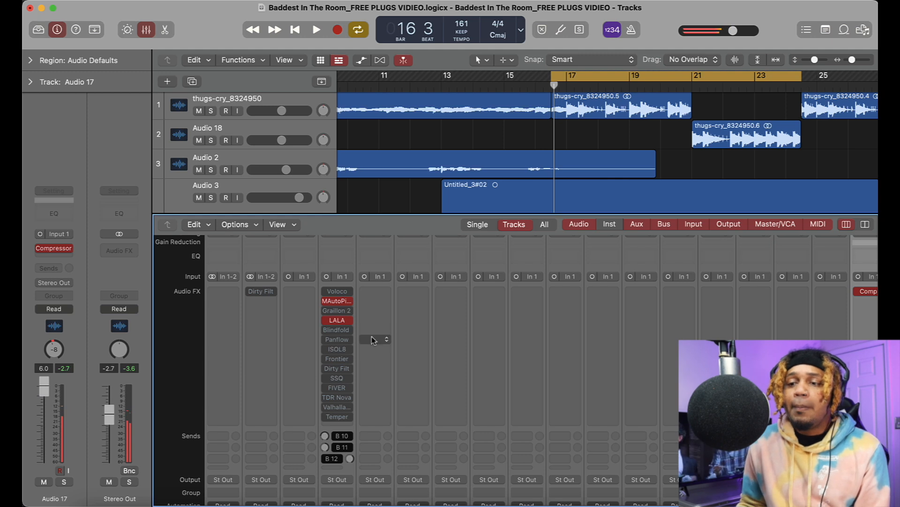
Open Temper on Audio 3, reposition its window and turn the plug-in on
scroll(363, 350, "down", 3)
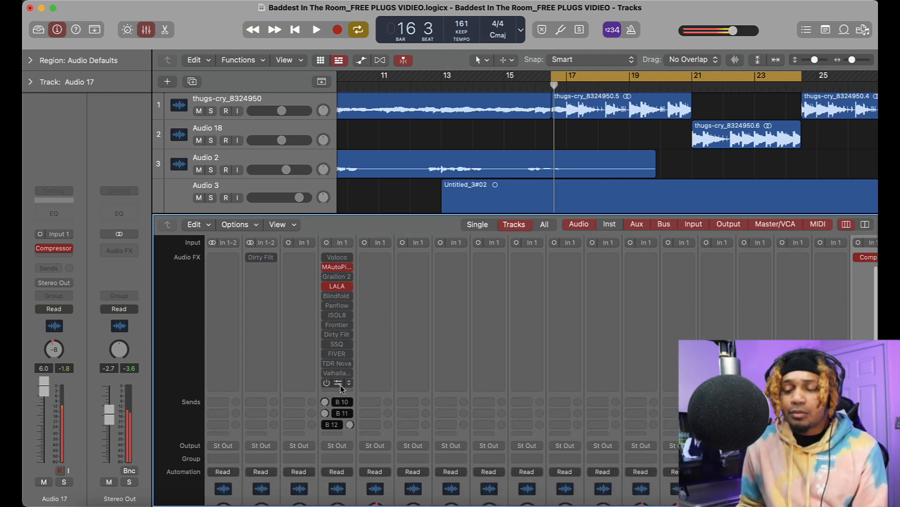
left_click(337, 383)
left_click_drag(526, 157, 574, 103)
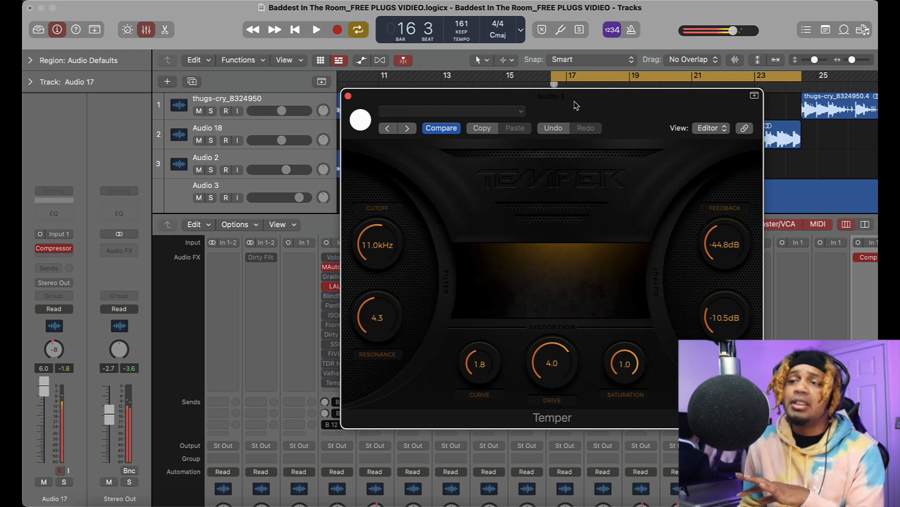
left_click(362, 123)
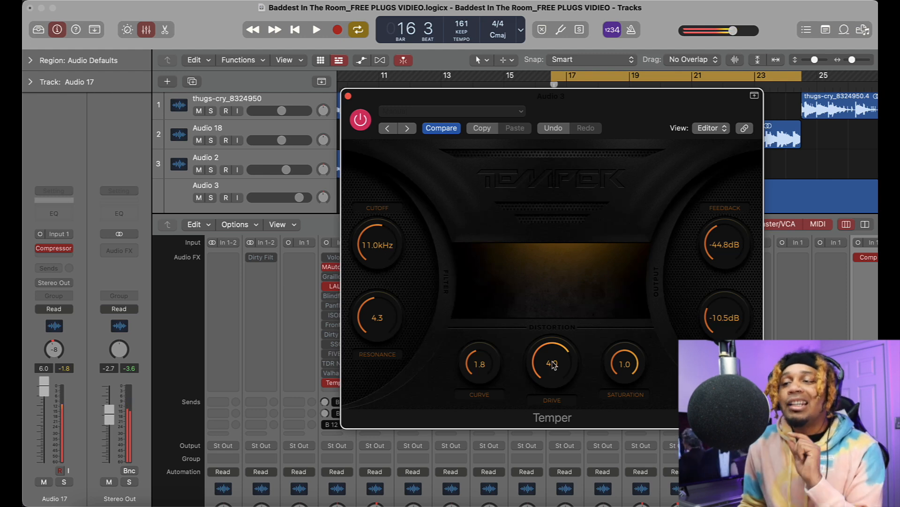
Set Temper's drive to 0.7 and saturation to 1.0 while auditioning playback, and bypass the plug-in and close its window
left_click_drag(554, 365, 566, 339)
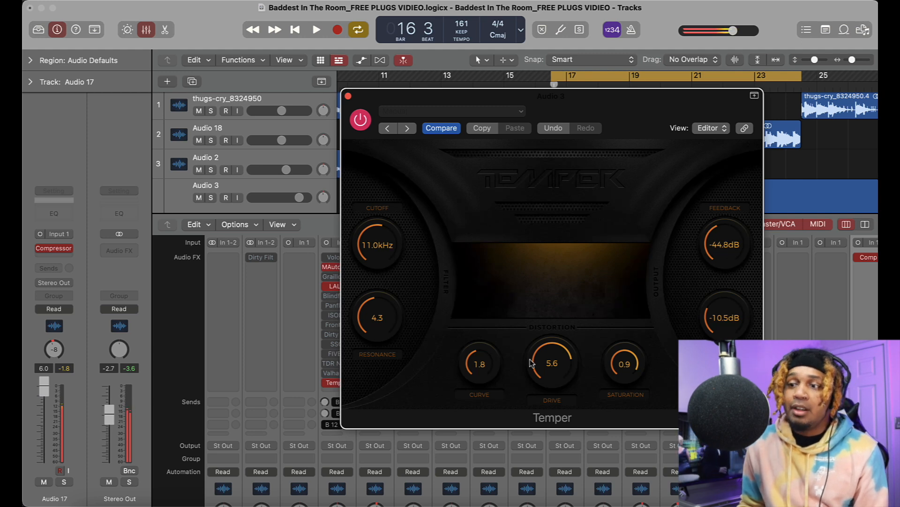
key("space")
mouse_move(544, 372)
left_mouse_down()
mouse_move(542, 392)
mouse_move(541, 360)
mouse_move(527, 392)
mouse_move(537, 385)
left_mouse_up()
mouse_move(626, 358)
left_mouse_down()
mouse_move(606, 447)
mouse_move(609, 350)
left_mouse_up()
key("space")
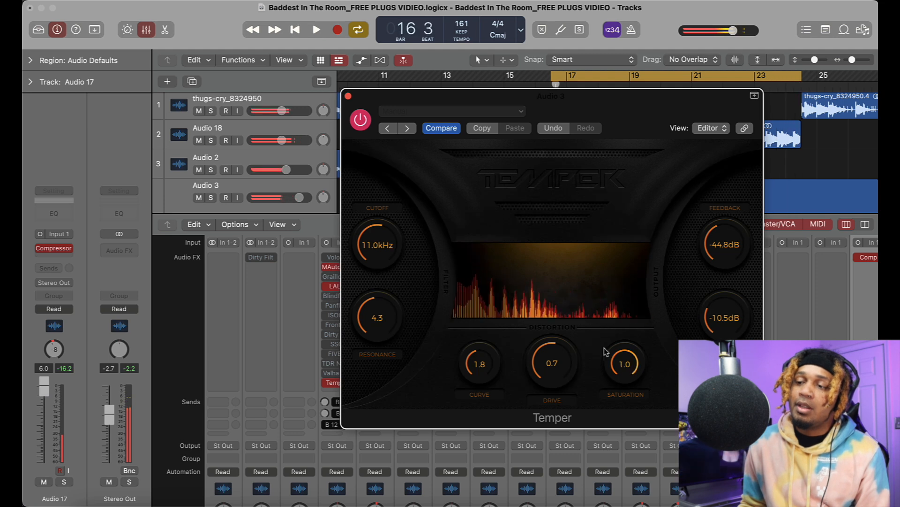
left_click(361, 121)
left_click(348, 95)
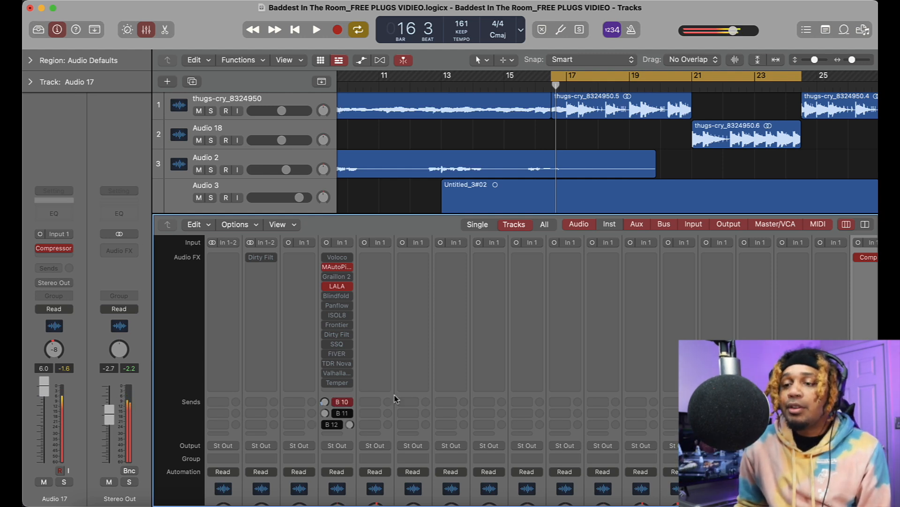
Open SUBSPACE on Aux 1, step through its A, B, C and Z modes, return to C and toggle its internal power off and on
scroll(394, 399, "right", 5)
left_click(729, 257)
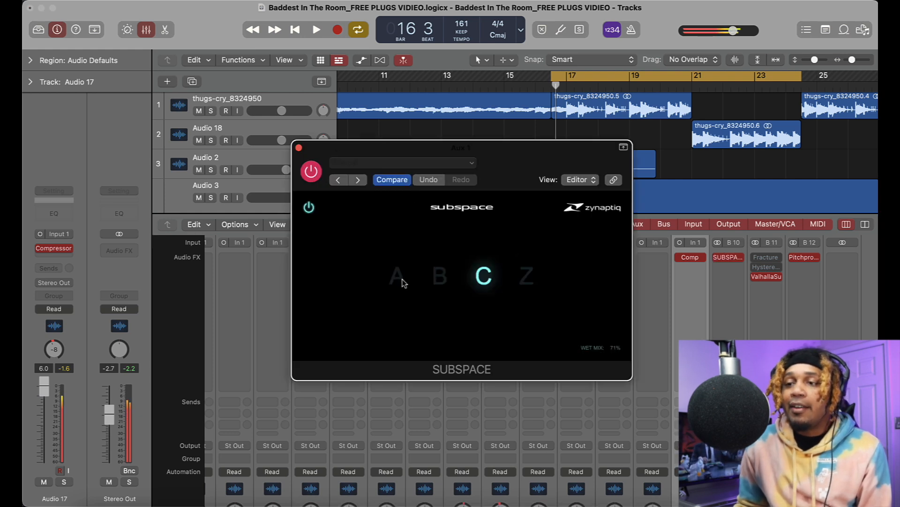
left_click(402, 280)
left_click(446, 278)
left_click(485, 277)
left_click(526, 276)
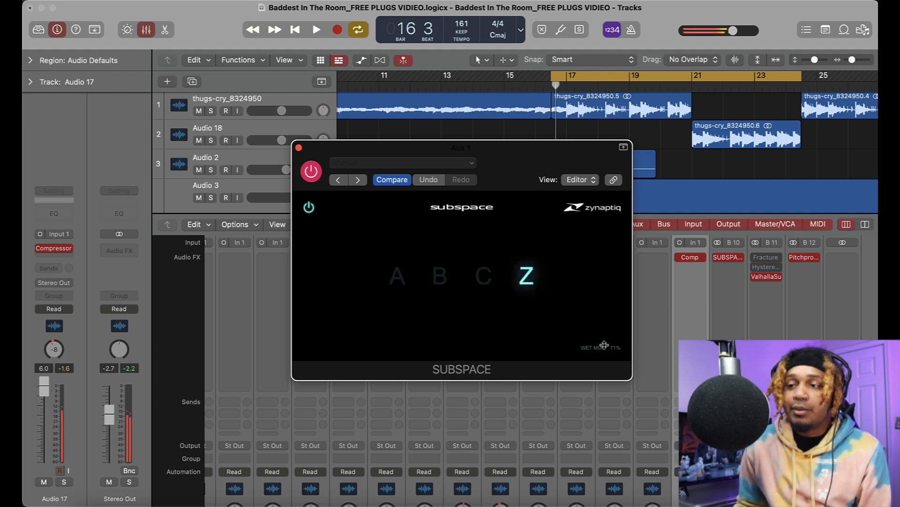
left_click(482, 279)
left_click(312, 209)
left_click(310, 208)
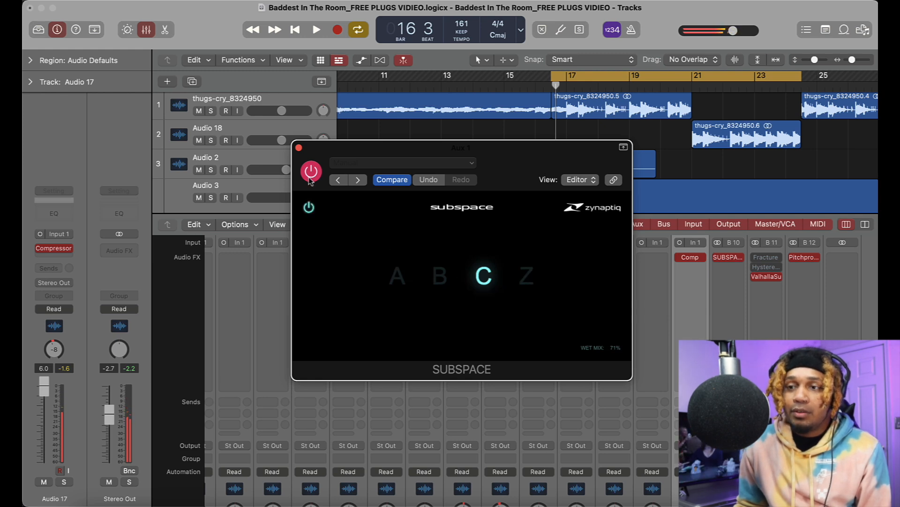
Reposition the SUBSPACE window and raise Audio 3's send to Bus 10 to 0.7
left_click_drag(530, 158, 648, 75)
scroll(356, 403, "left", 5)
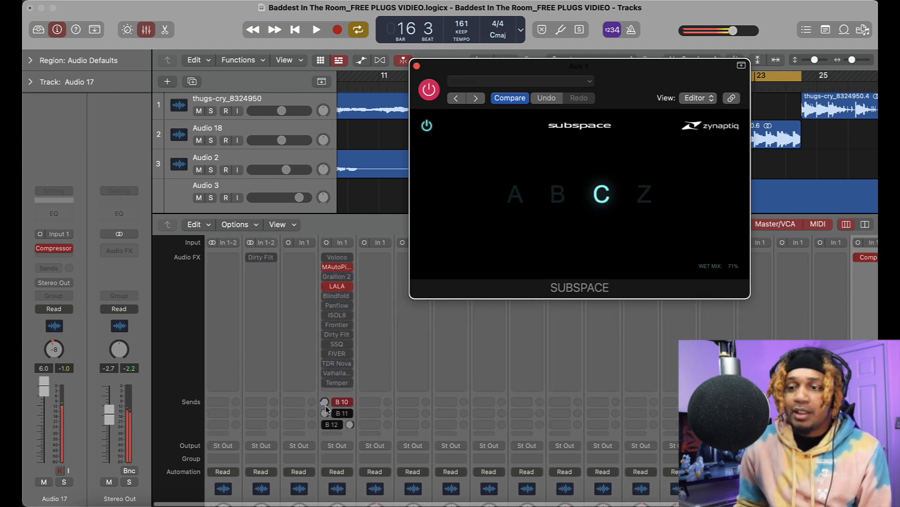
left_click_drag(325, 407, 326, 382)
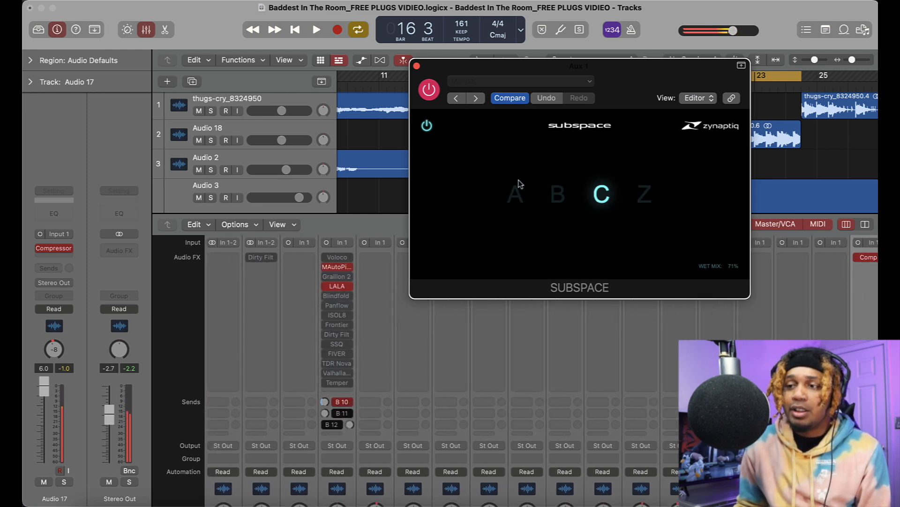
Audition SUBSPACE's modes A, B, C and Z in turn during playback, and stop playback
left_click(515, 194)
key("space")
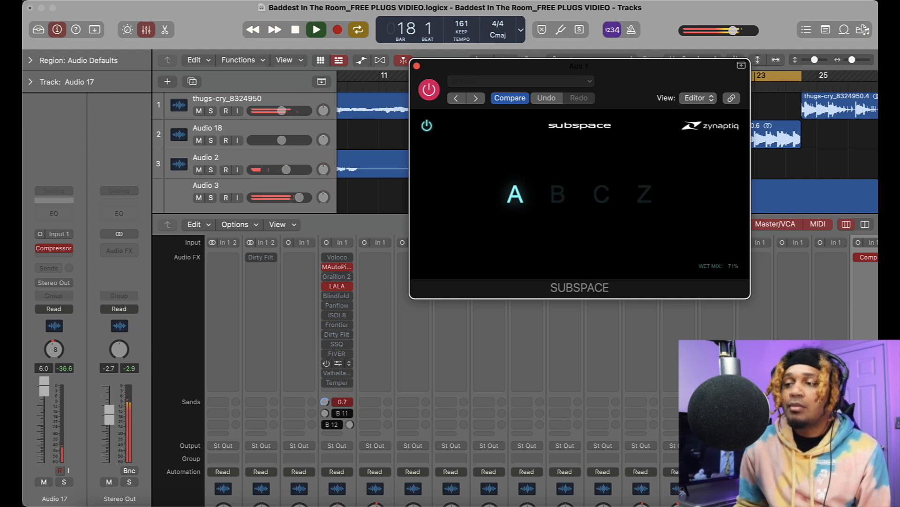
left_click(560, 195)
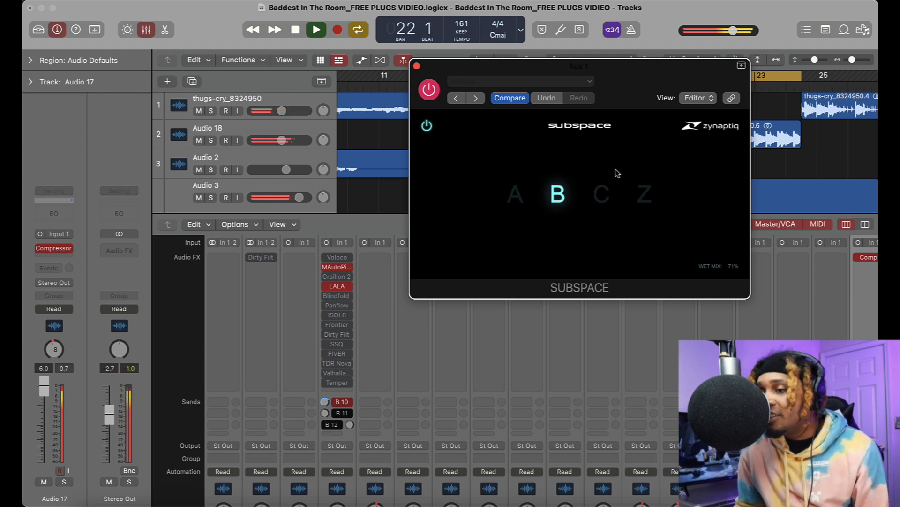
left_click(609, 195)
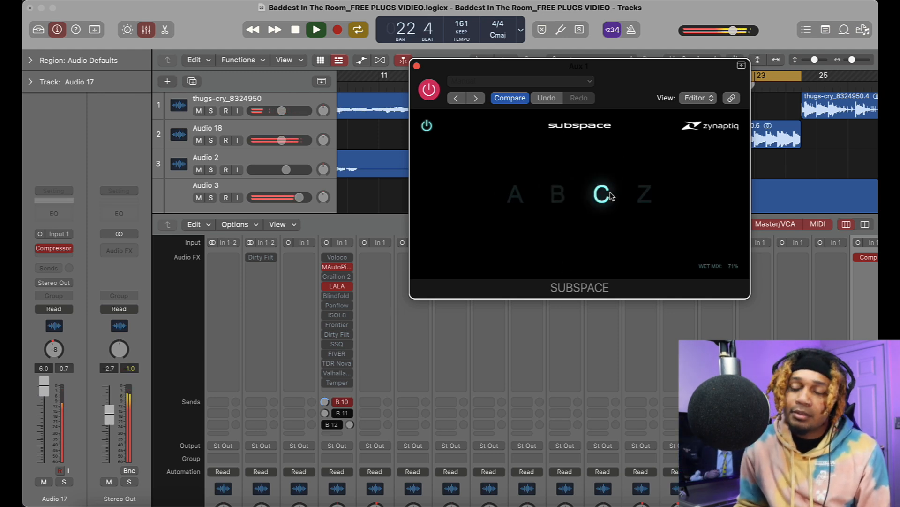
left_click(639, 193)
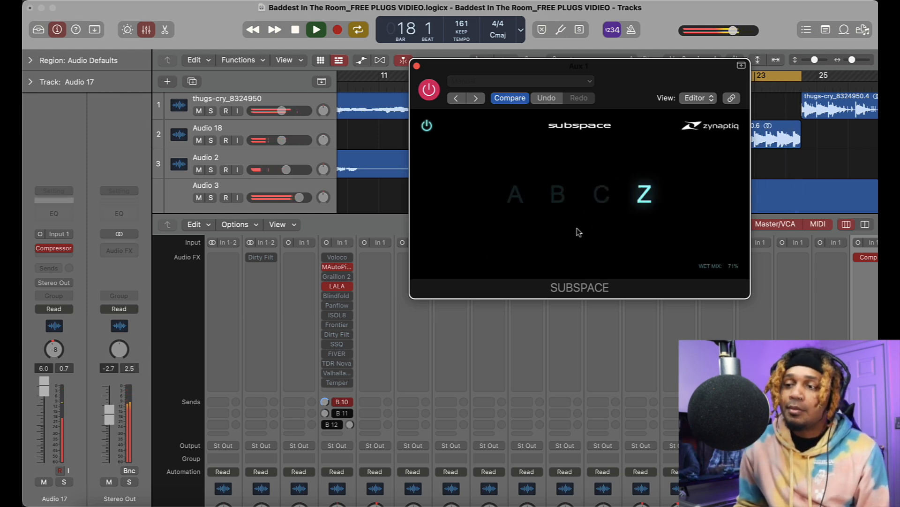
key("space")
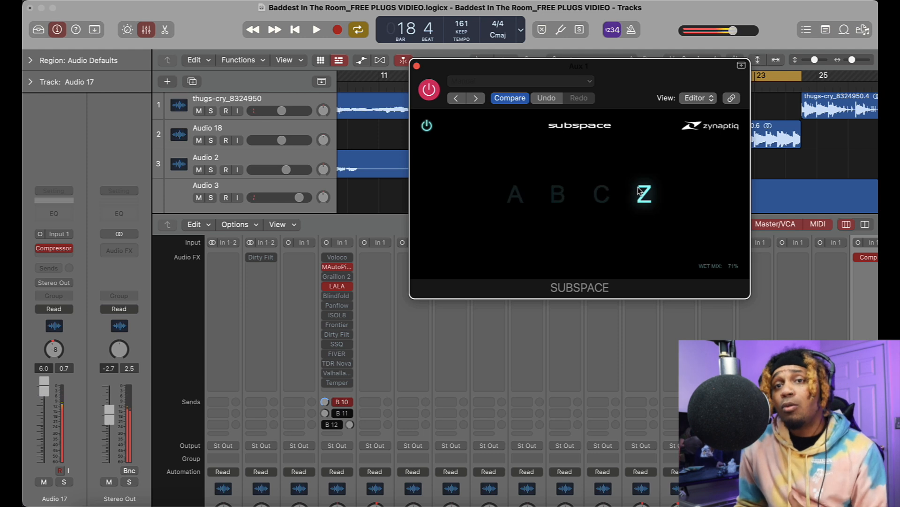
Switch SUBSPACE to mode C, lower Audio 3's Bus 10 send and start playback
left_click(599, 194)
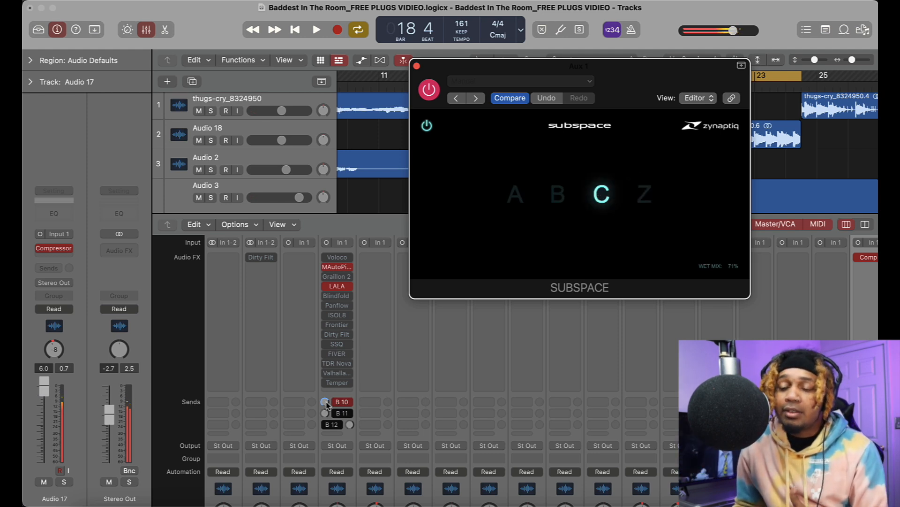
left_click_drag(323, 424, 322, 434)
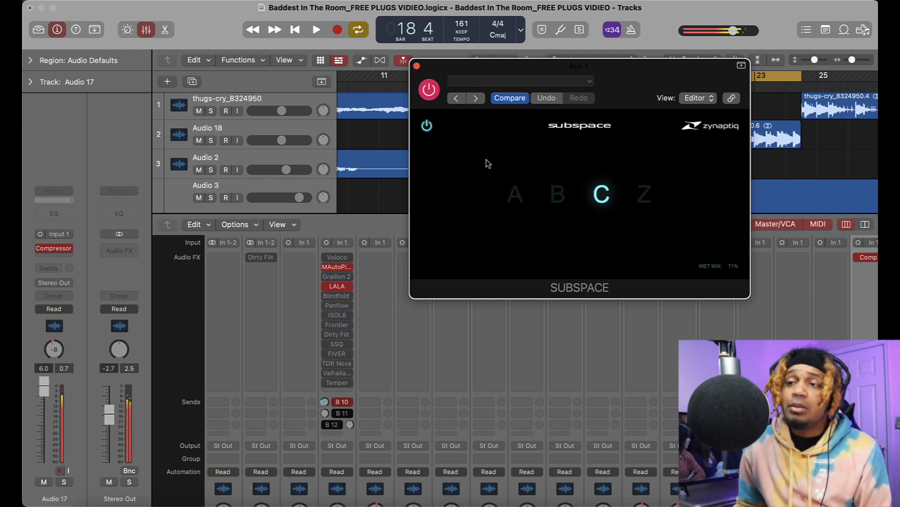
key("space")
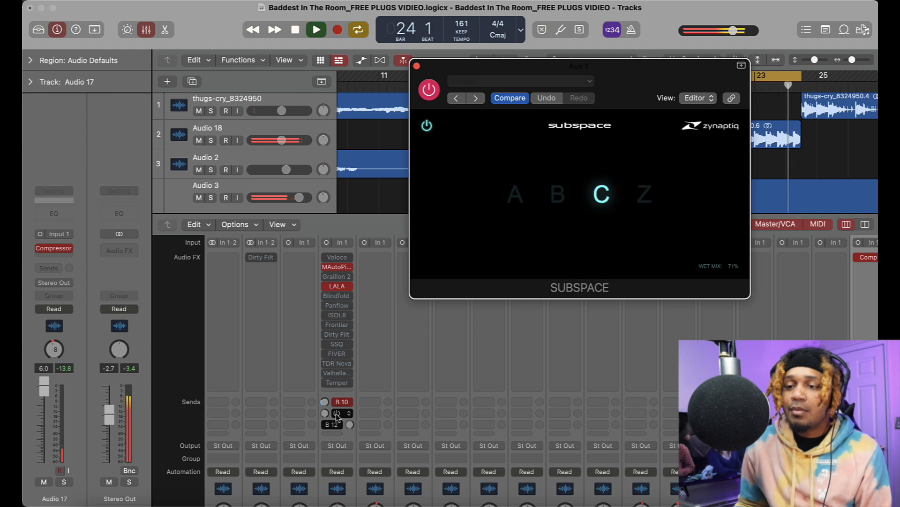
Turn on Audio 3's Bus 11 send, stop playback and close the SUBSPACE window
key("space")
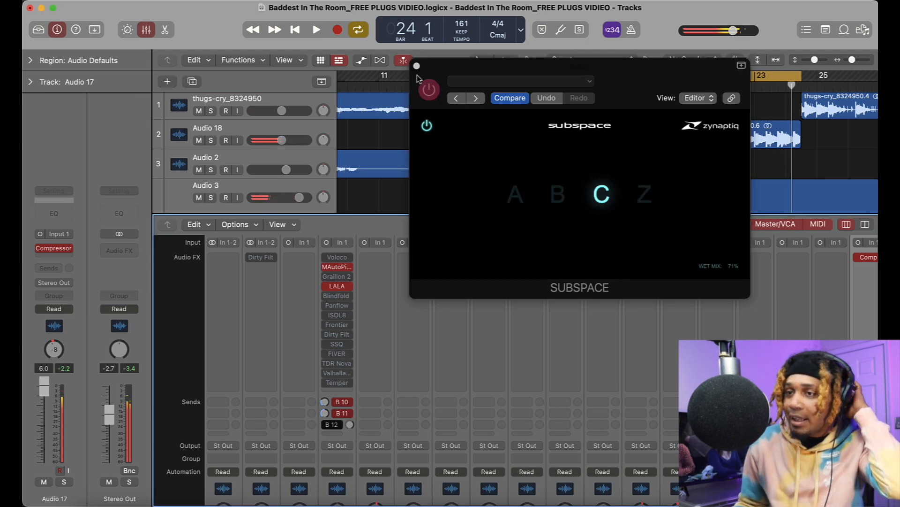
left_click(416, 66)
Bypass ValhallaSupermassive on Aux 2, turn on and open Fracture there, and reposition its window
scroll(672, 309, "right", 3)
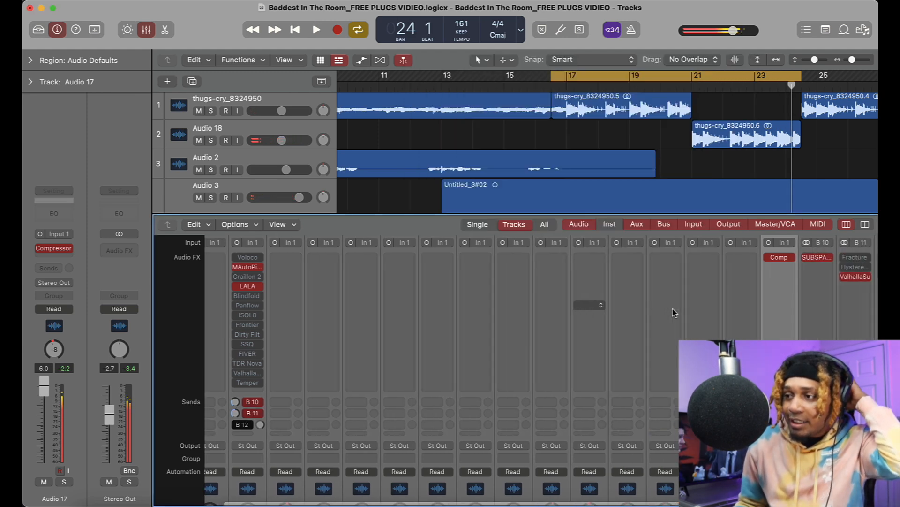
scroll(672, 309, "right", 3)
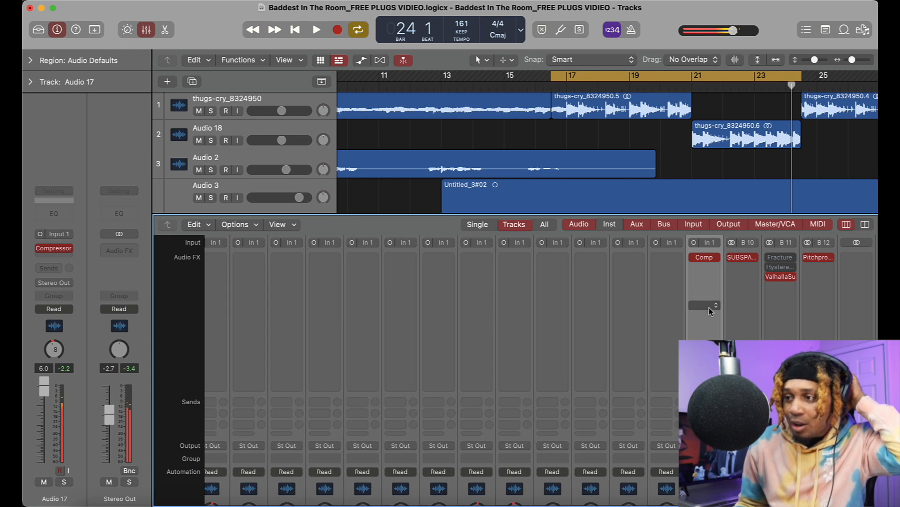
left_click(770, 277)
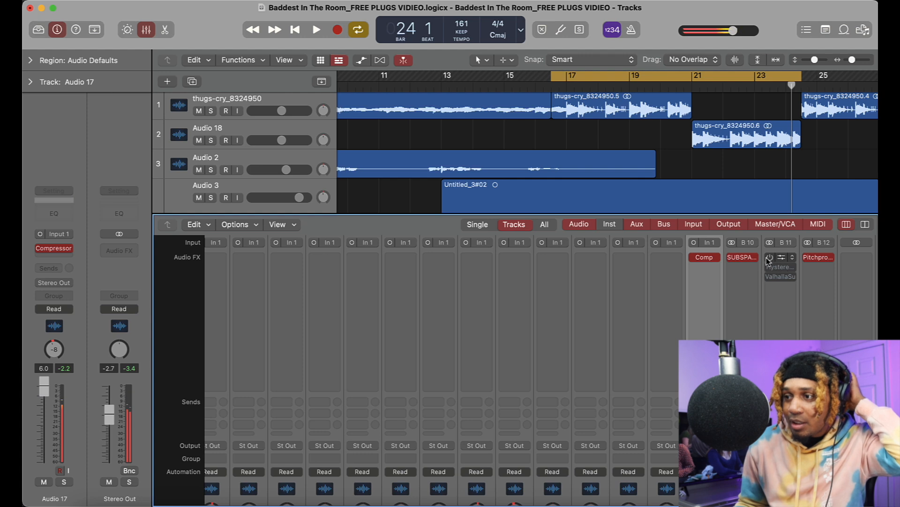
left_click(782, 259)
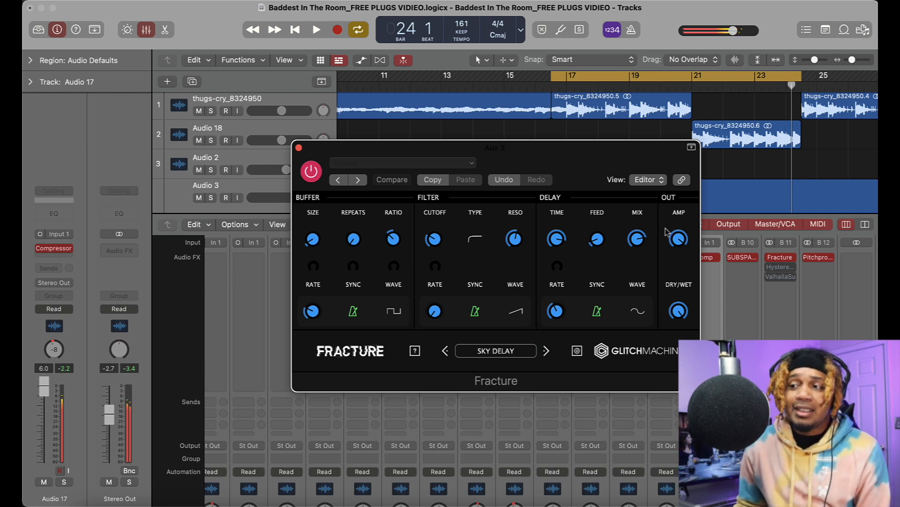
left_click_drag(570, 153, 581, 117)
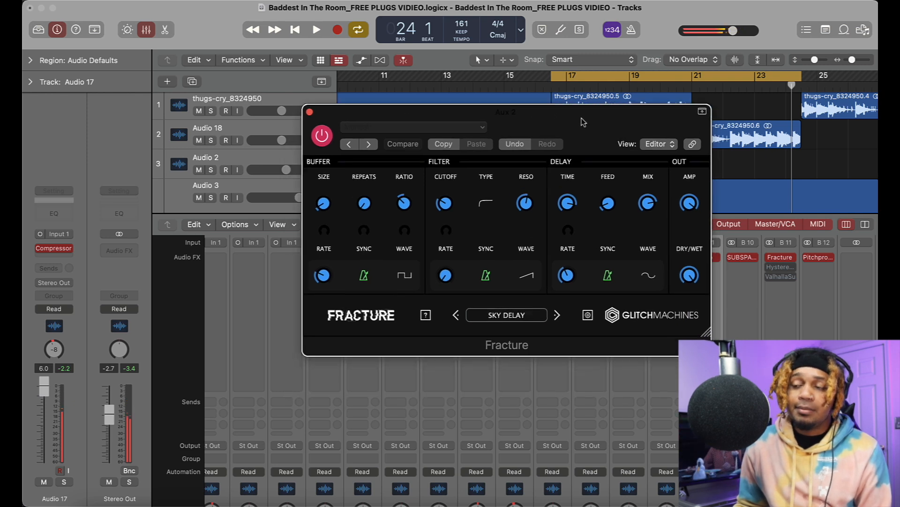
Audition Fracture's filter types during playback, cycling through band-pass, notch, none and low-pass back to high-pass
key("space")
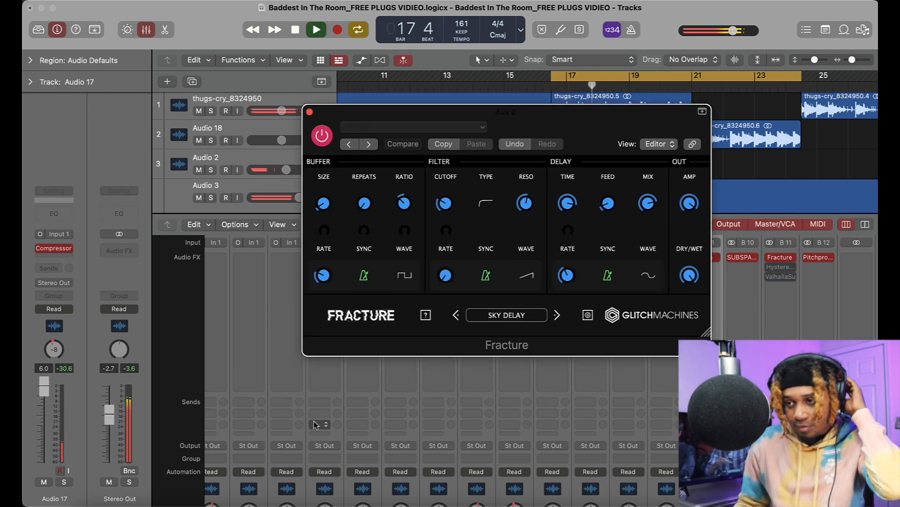
scroll(321, 422, "left", 1)
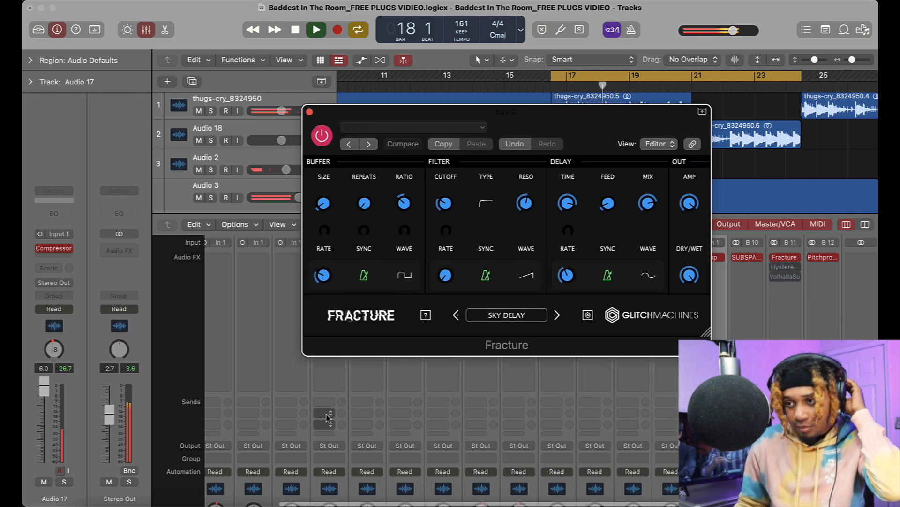
left_click(443, 204)
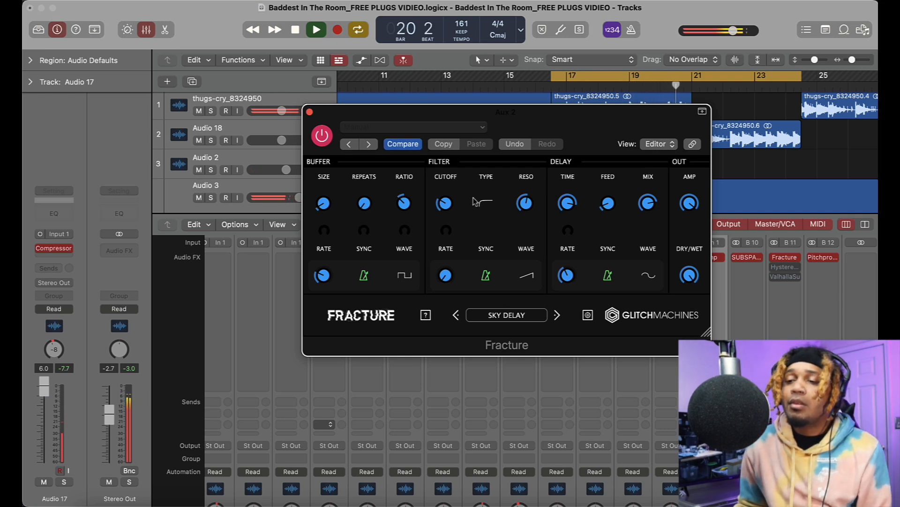
key("space")
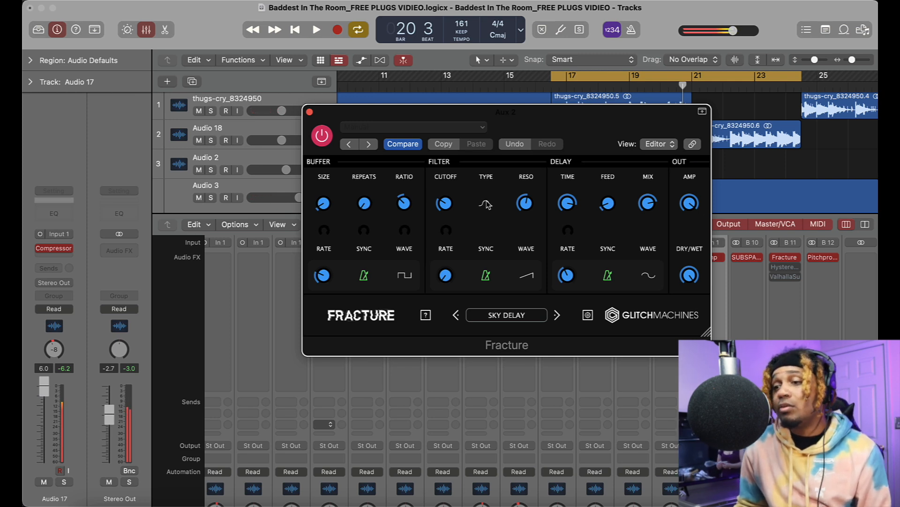
key("space")
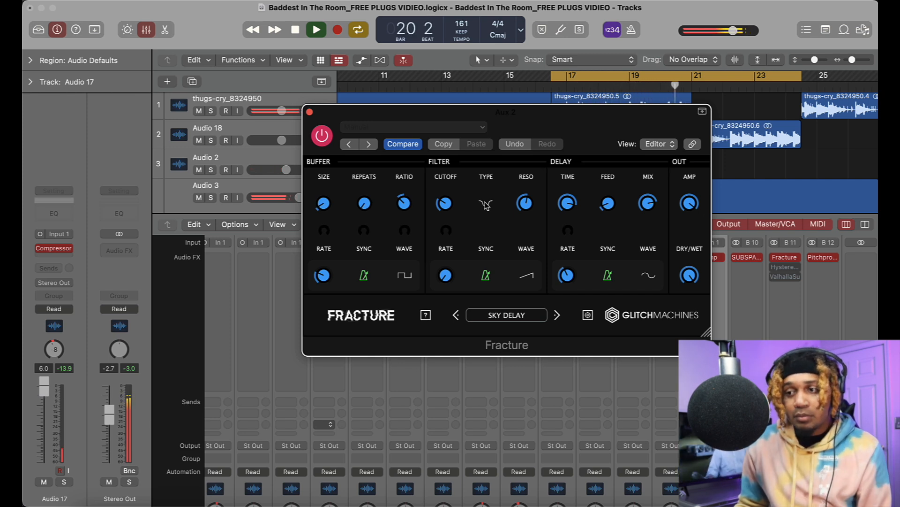
left_click(487, 206)
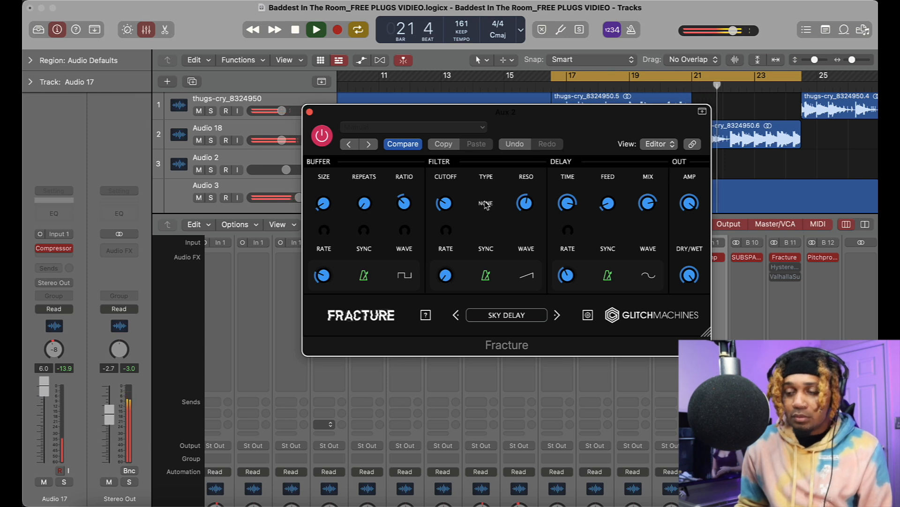
left_click(487, 206)
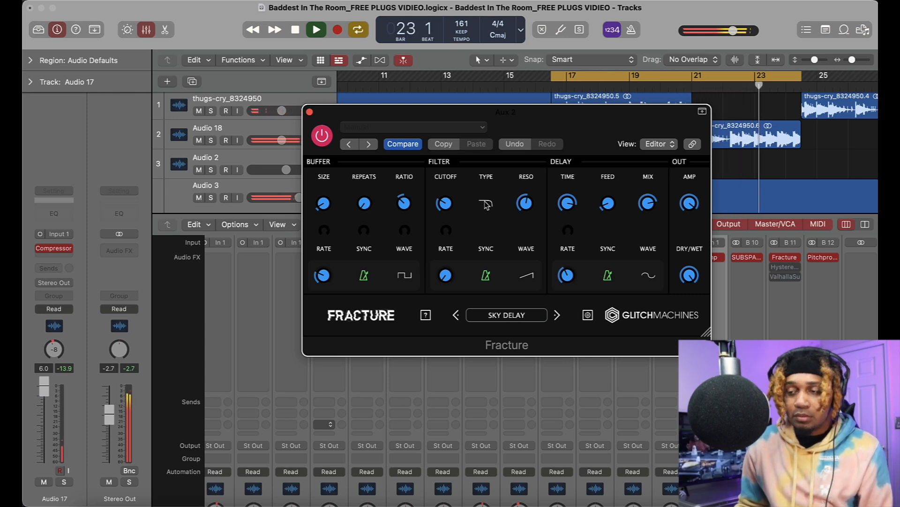
left_click(486, 206)
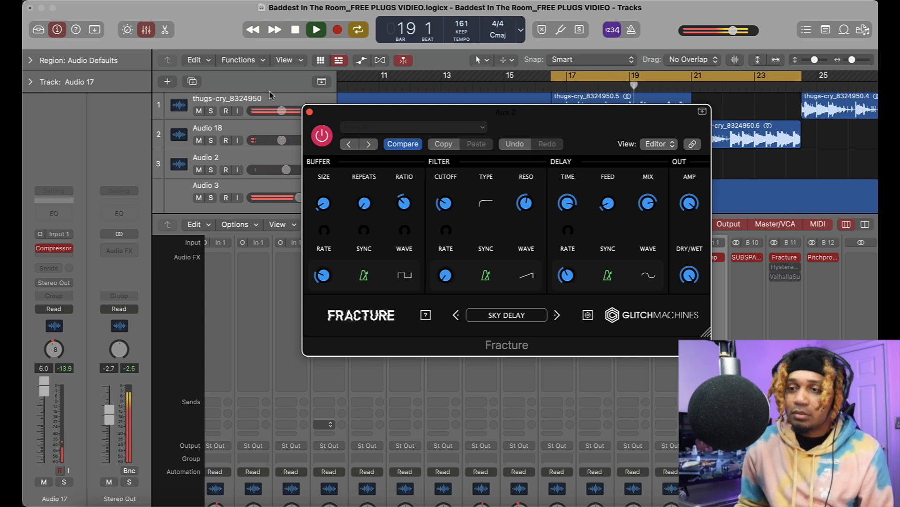
Stop playback, bypass Fracture and close its window
key("space")
left_click(321, 136)
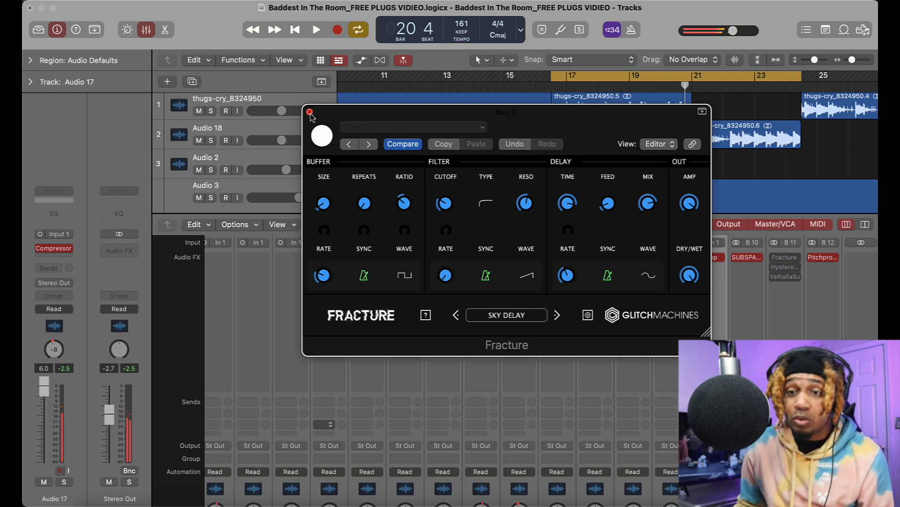
left_click(309, 112)
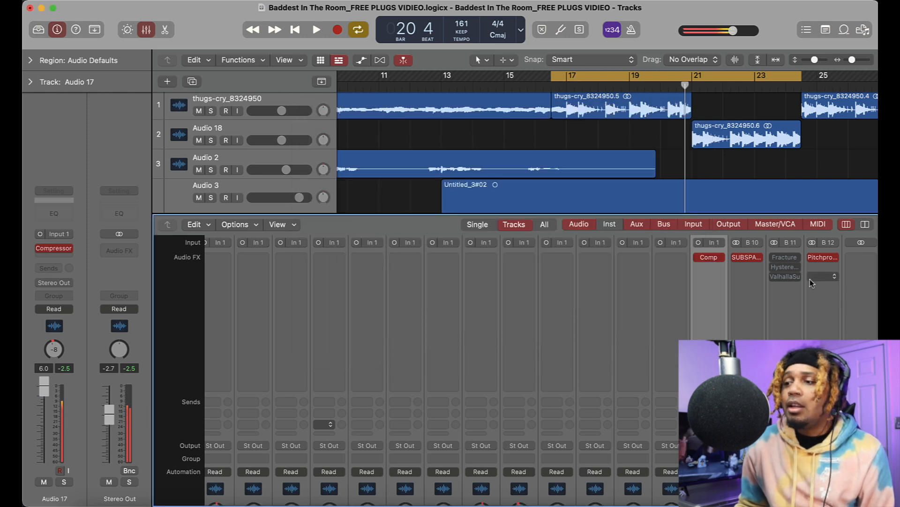
Open Hysteresis on Aux 2 to view its controls, and close its window without changing anything
left_click(780, 267)
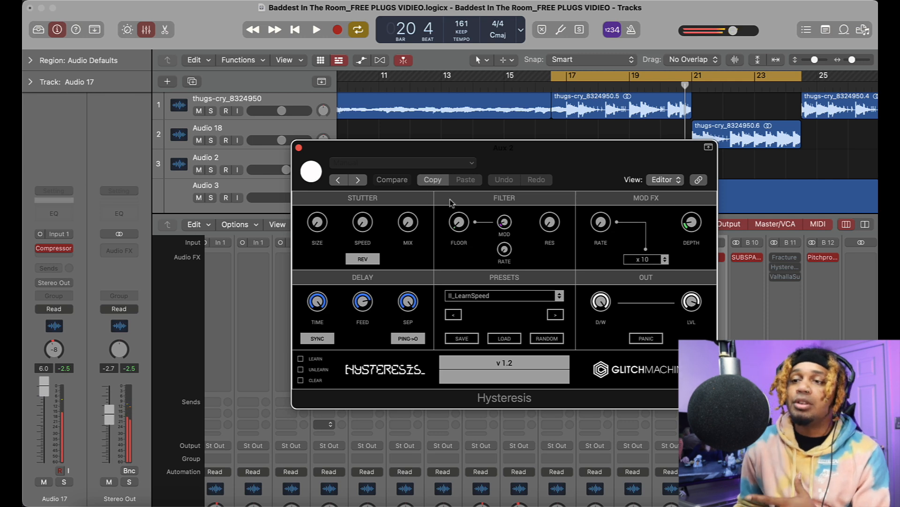
left_click(299, 148)
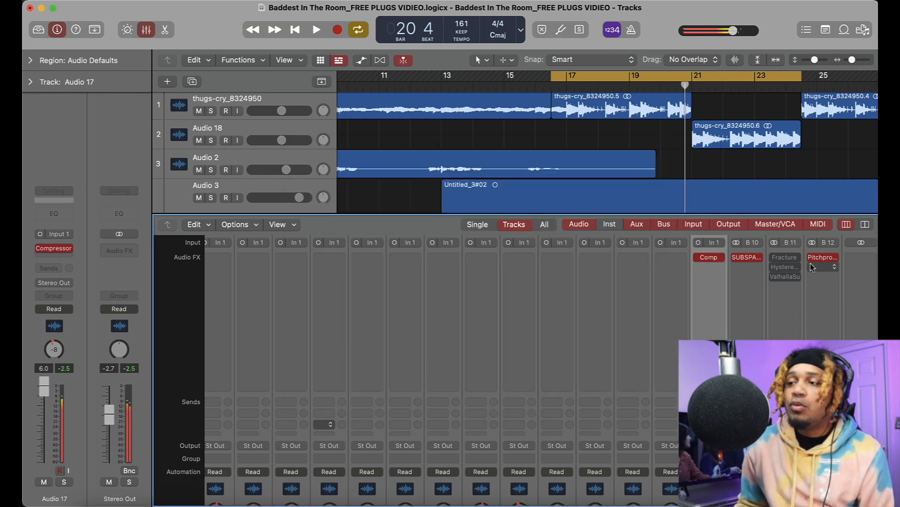
Turn on ValhallaSupermassive on Aux 2 and, during playback, set feedback to 14.1 %, EQ High to 8580 Hz and EQ Low to 1750 Hz
left_click(785, 276)
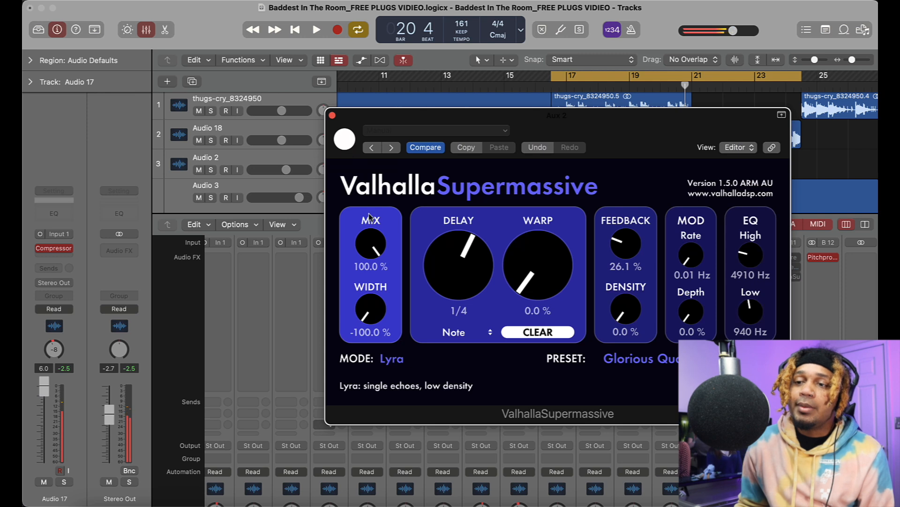
left_click(344, 141)
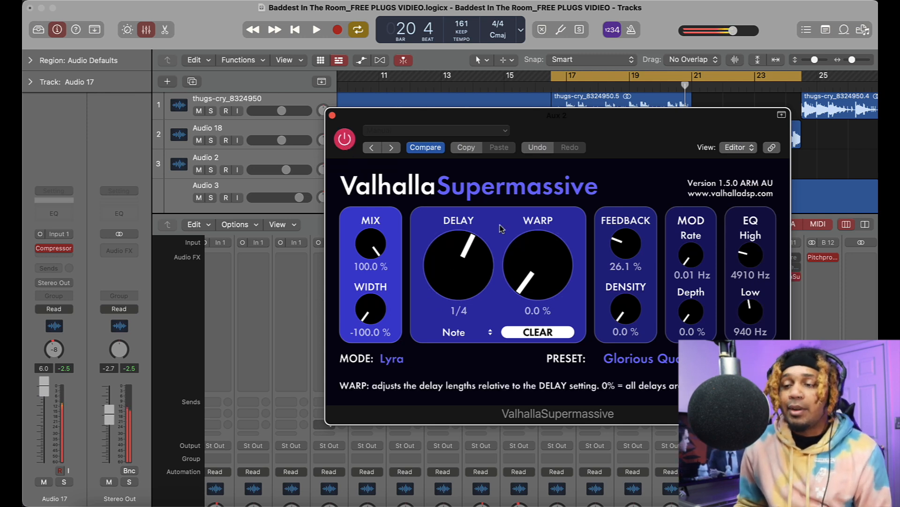
key("space")
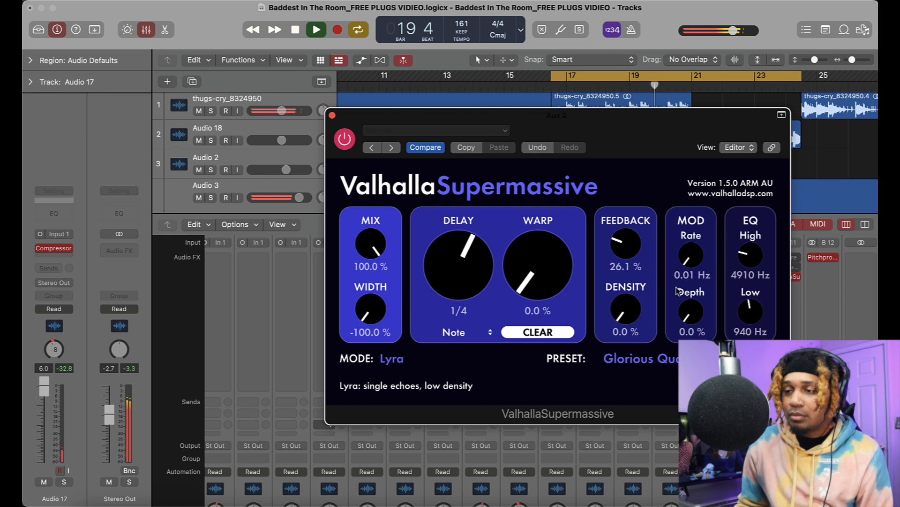
left_click_drag(626, 246, 619, 265)
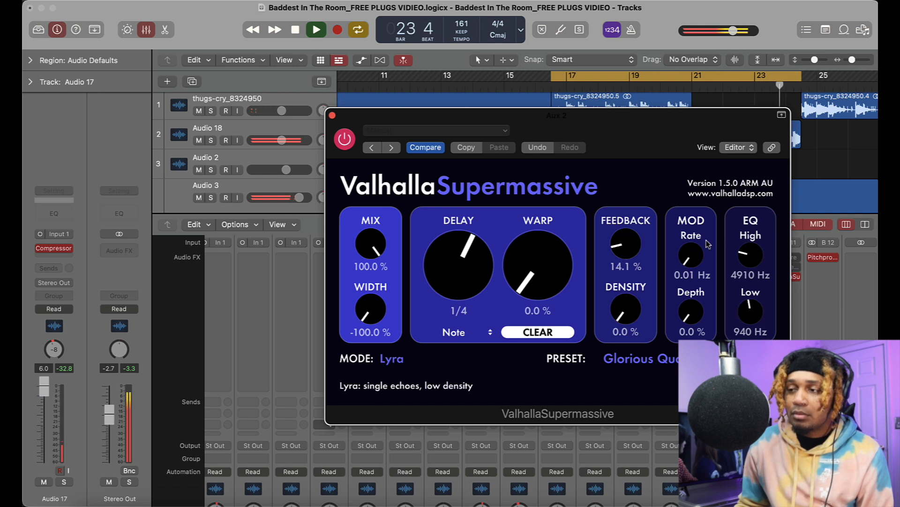
left_click_drag(753, 256, 721, 233)
left_click_drag(751, 311, 740, 246)
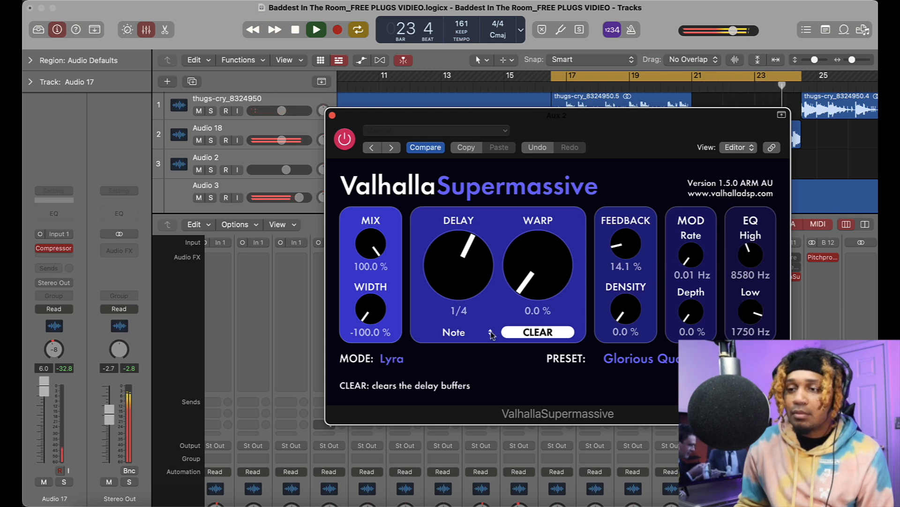
View ValhallaSupermassive's preset categories, stop playback, and dismiss the preset list without choosing one
left_click(637, 358)
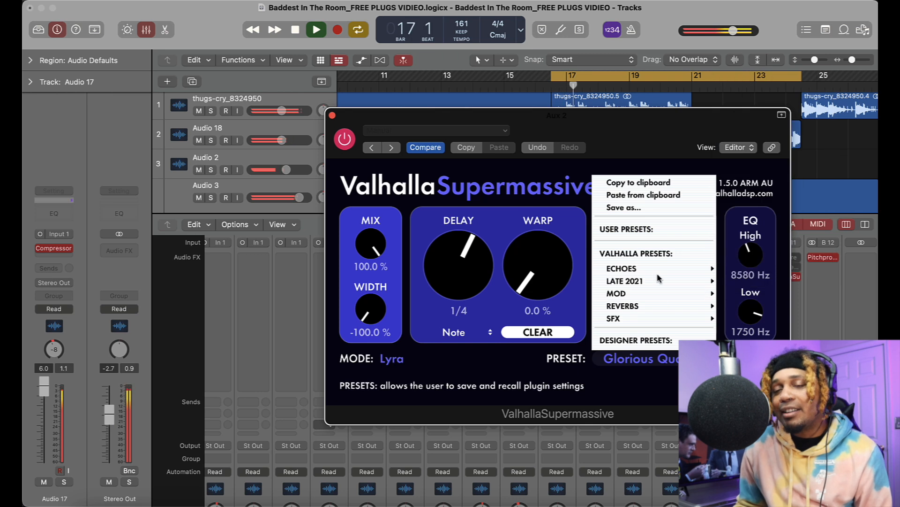
left_click(317, 33)
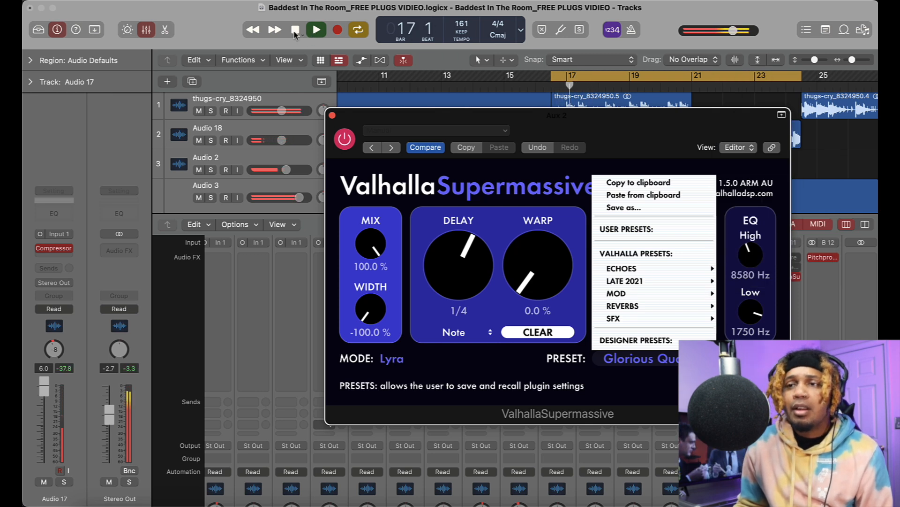
left_click(295, 31)
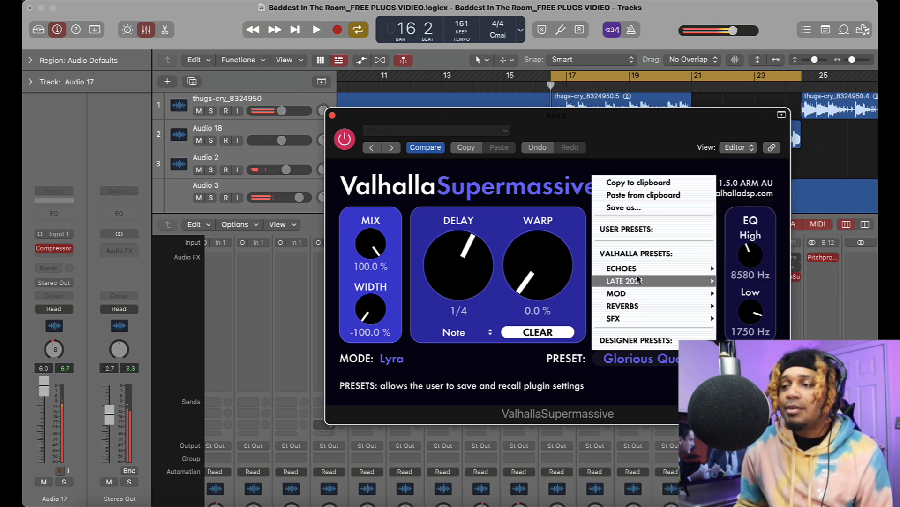
mouse_move(637, 267)
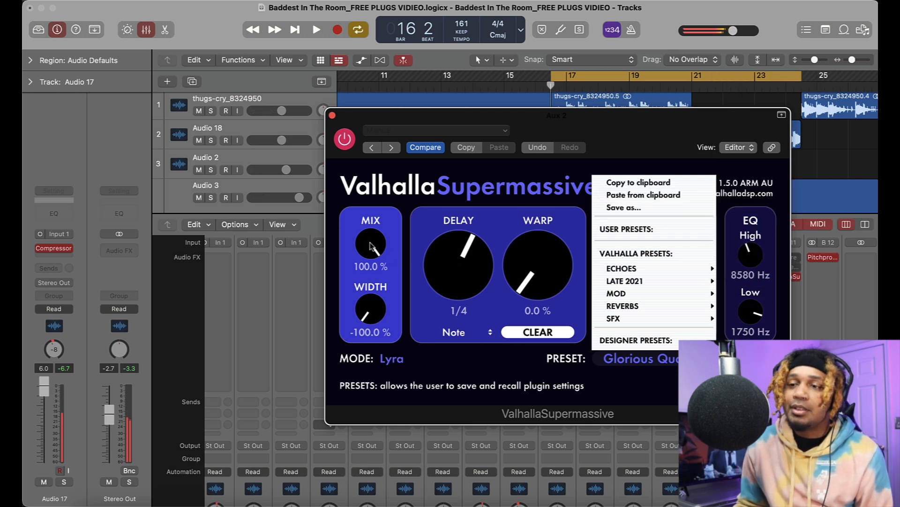
left_click(414, 227)
View ValhallaSupermassive's delay sync options and its list of delay modes without changing either
left_click(463, 333)
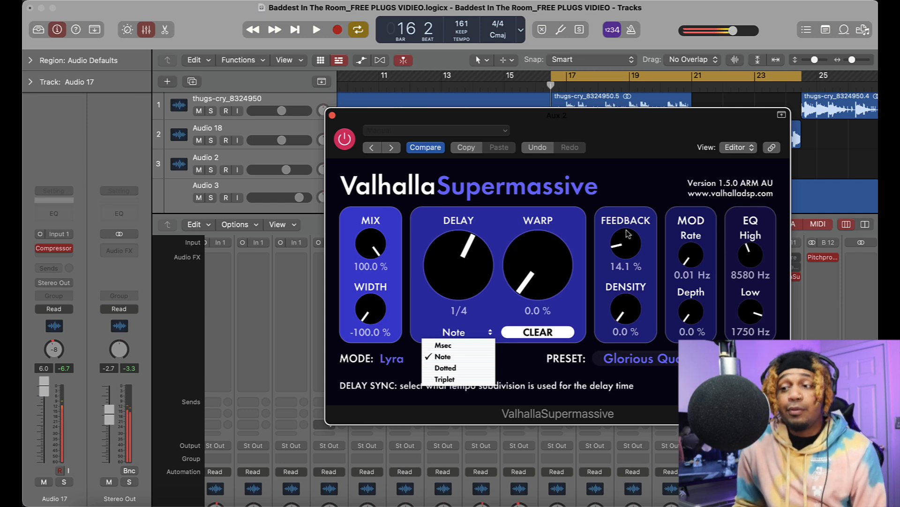
left_click(325, 353)
left_click(392, 359)
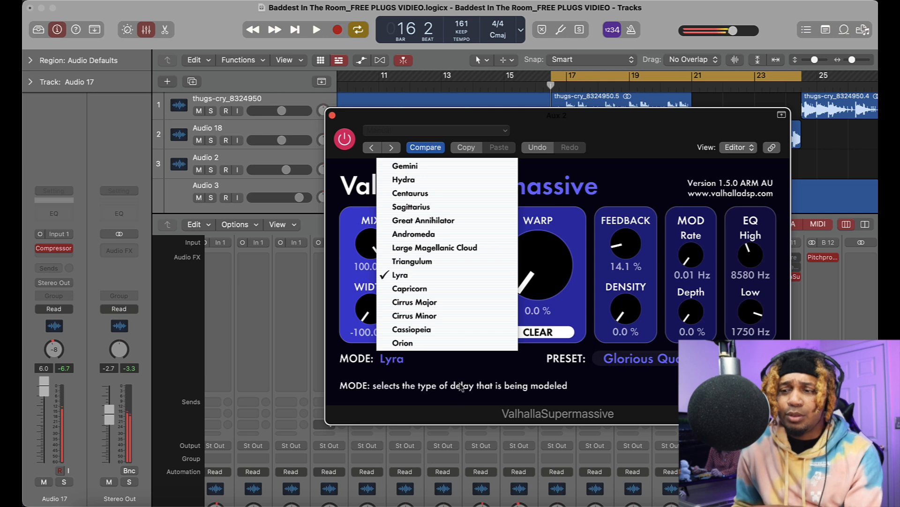
left_click(434, 399)
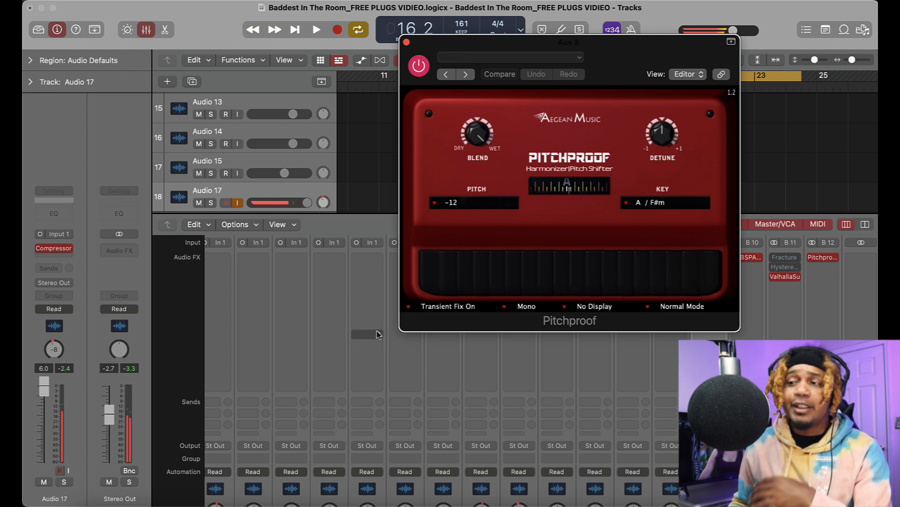
Turn on Audio 3's Bus 12 send feeding Pitchproof, and look at the plug-in's pitch setting
scroll(376, 337, "left", 3)
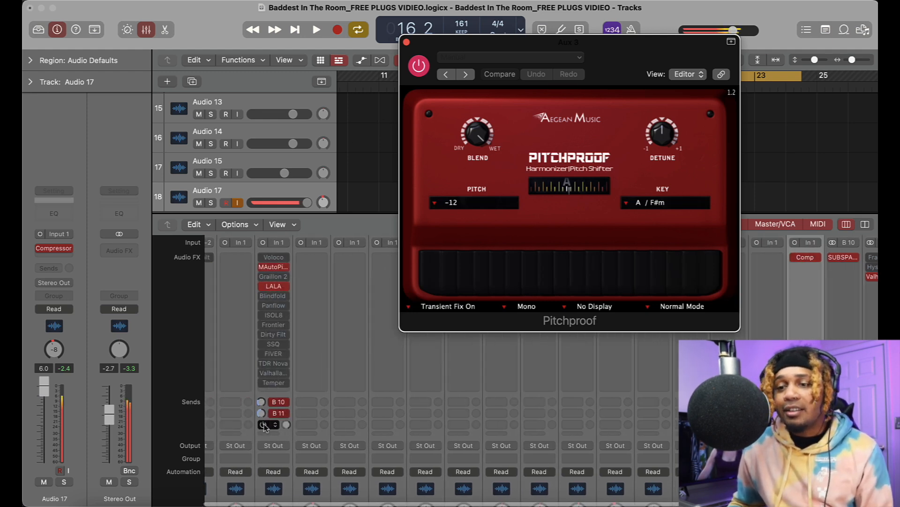
left_click(283, 425)
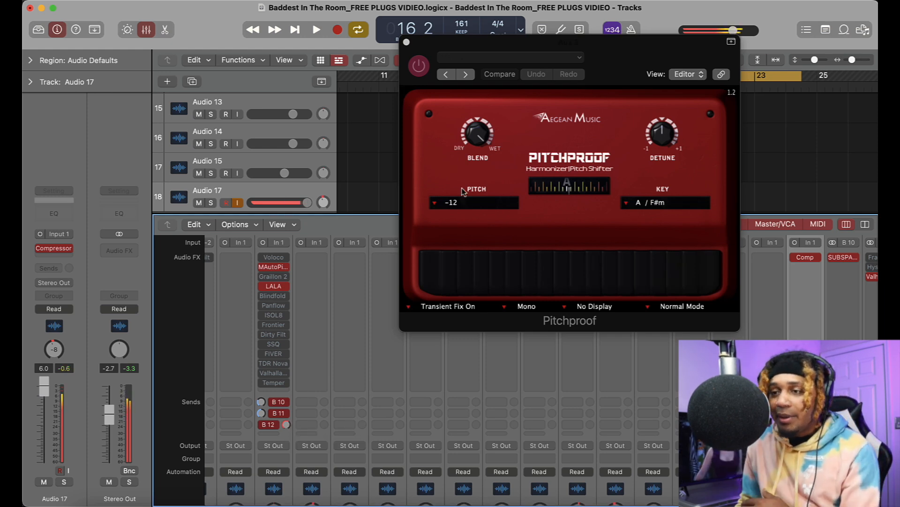
left_click(458, 204)
left_click(466, 203)
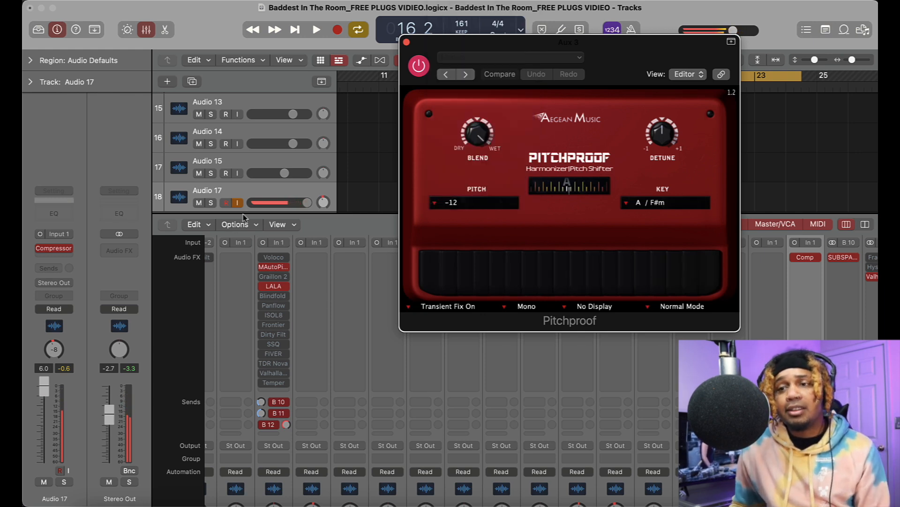
Start playback, bypass ValhallaSupermassive on Aux 2 and turn on Fracture in its place
key("space")
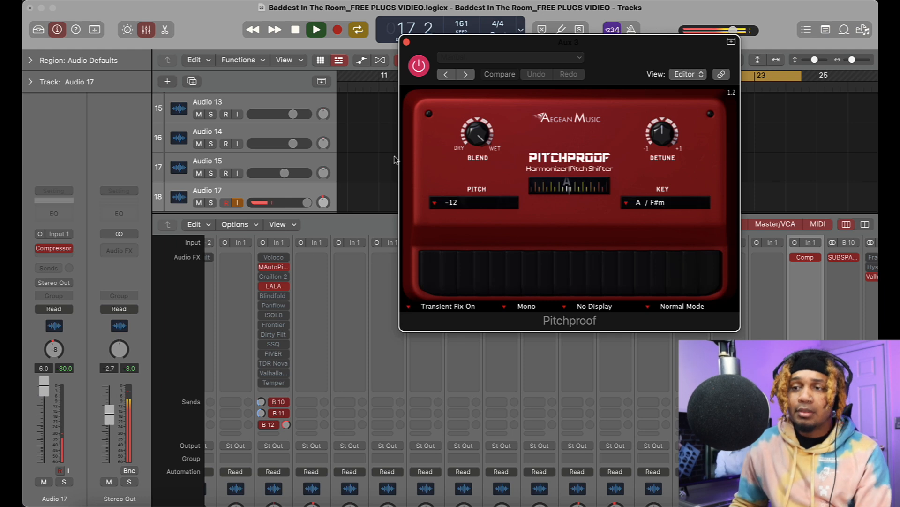
scroll(366, 141, "up", 10)
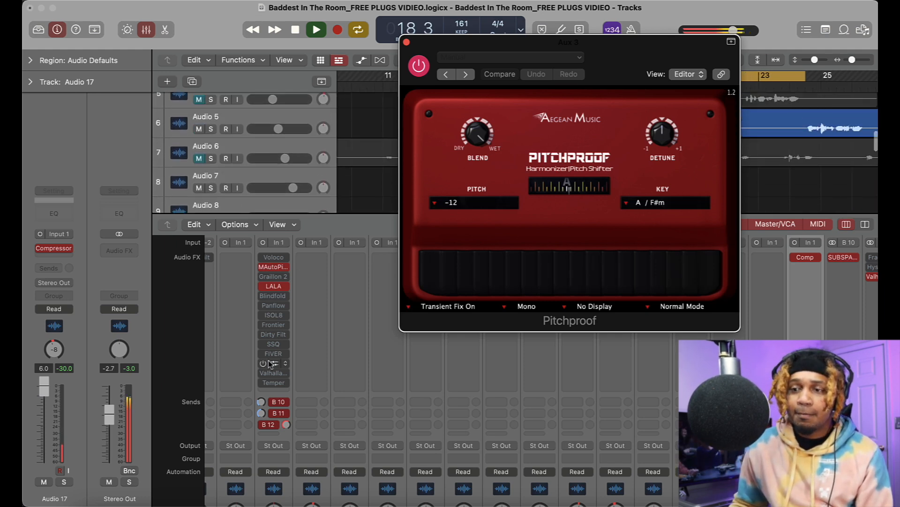
scroll(270, 365, "down", 5)
scroll(271, 364, "up", 5)
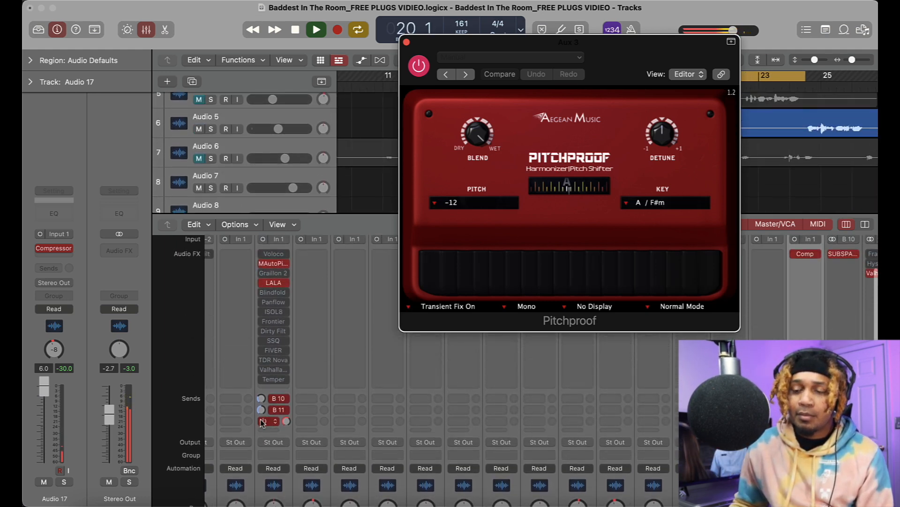
scroll(840, 272, "right", 2)
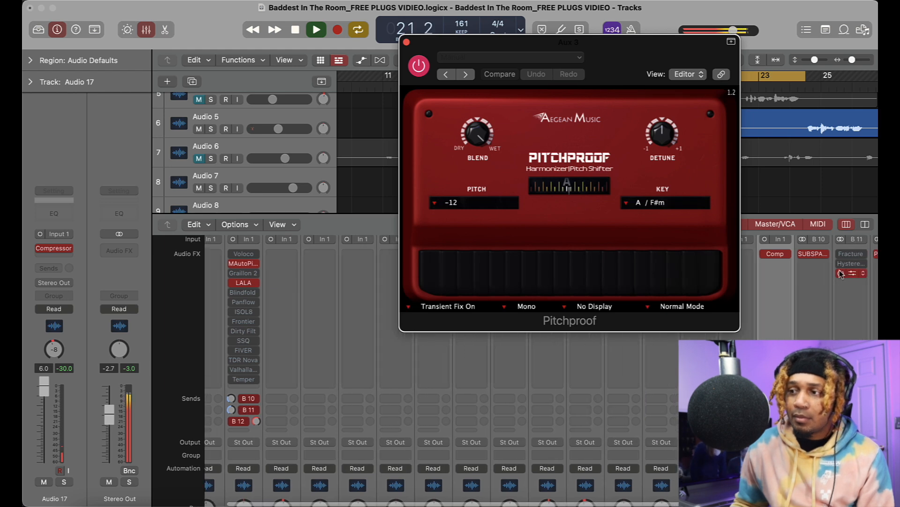
left_click(842, 273)
left_click(842, 254)
Set Audio 3's Bus 11 send level to -10.7 while the song plays
scroll(841, 255, "left", 1)
scroll(826, 251, "right", 1)
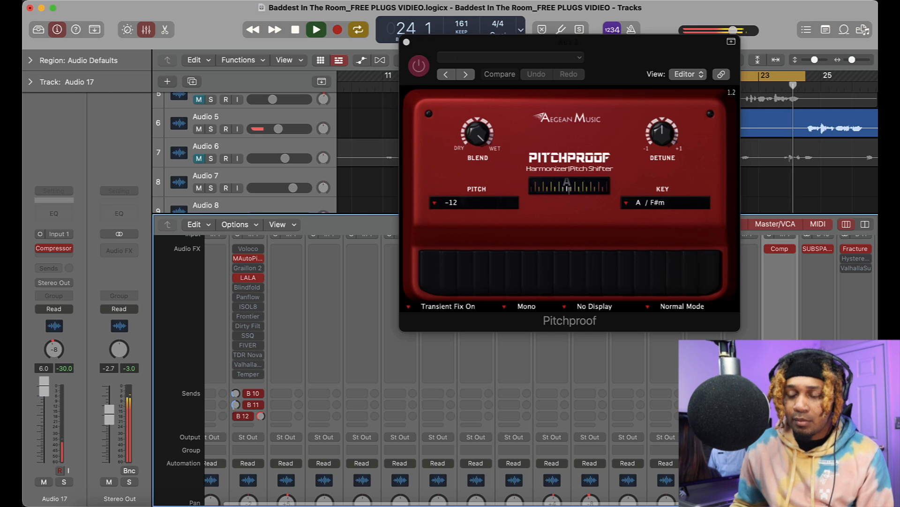
scroll(234, 411, "down", 1)
left_click_drag(235, 402, 235, 405)
scroll(235, 405, "right", 1)
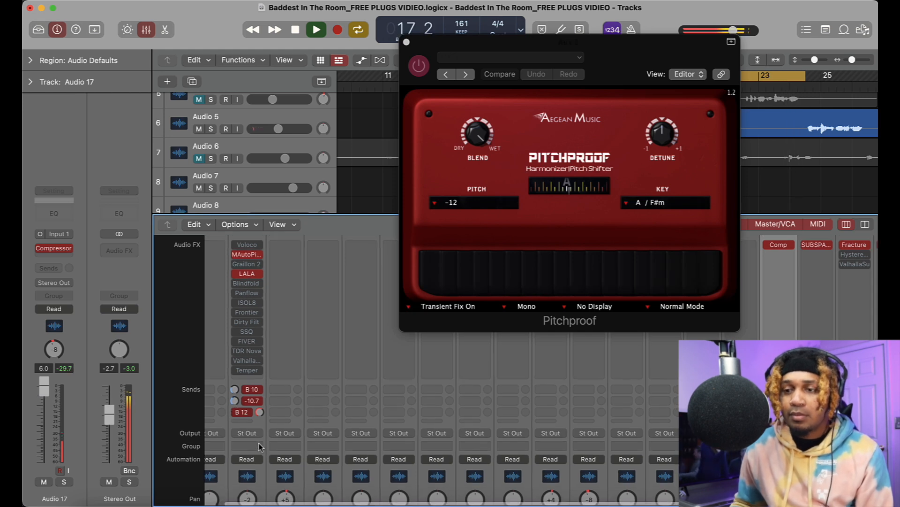
left_click(260, 412)
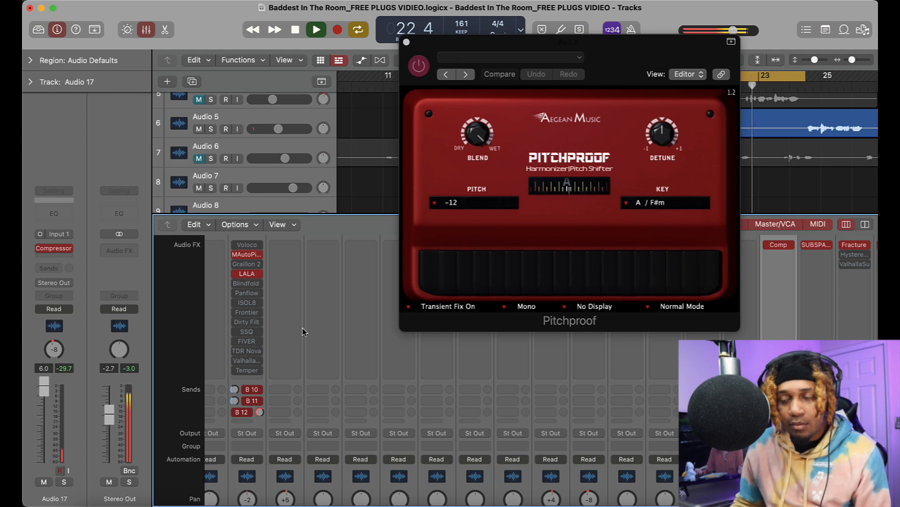
Stop playback, turn on Panflow and ISOL8 on Audio 3, and open and arrange their windows beside Pitchproof
scroll(303, 328, "up", 2)
scroll(303, 328, "left", 2)
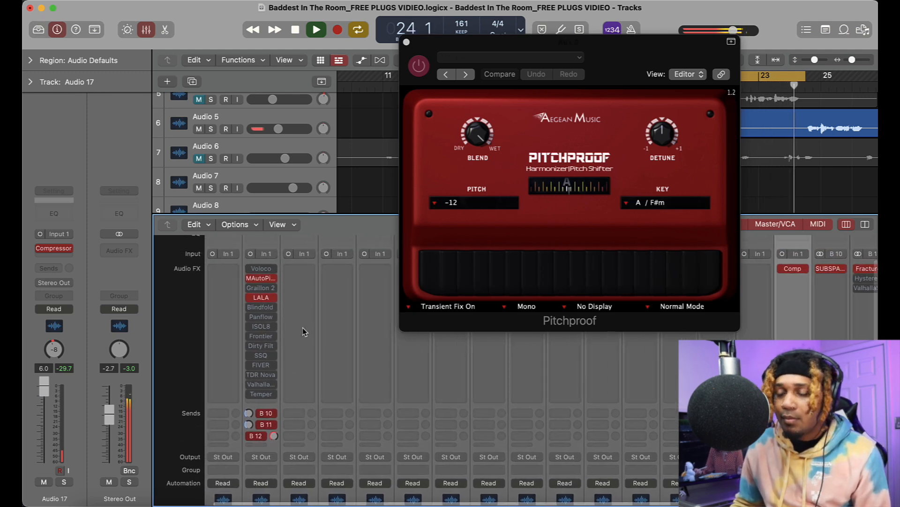
key("space")
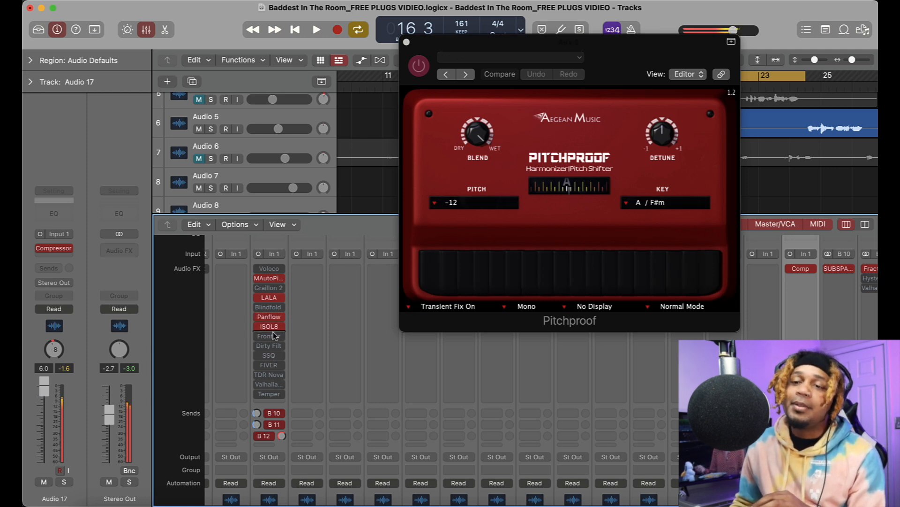
left_click(267, 319)
left_click_drag(417, 167, 222, 37)
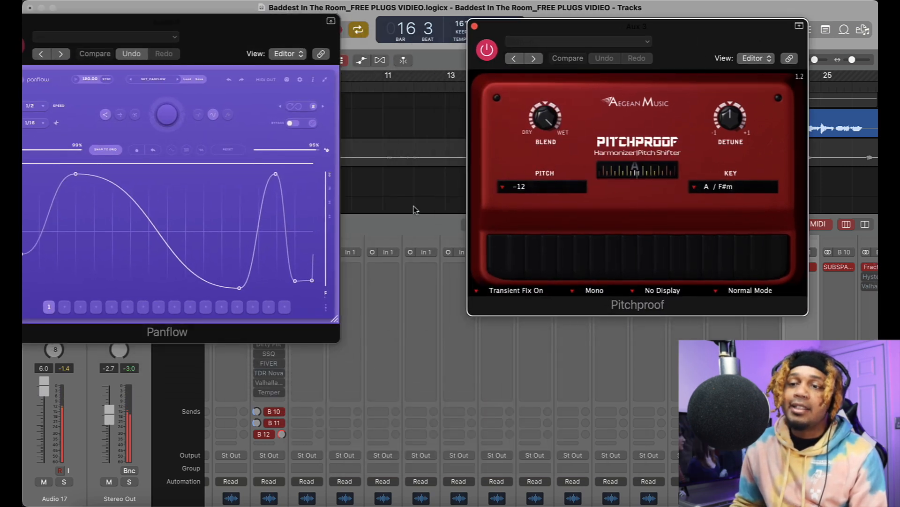
left_click_drag(268, 37, 671, 185)
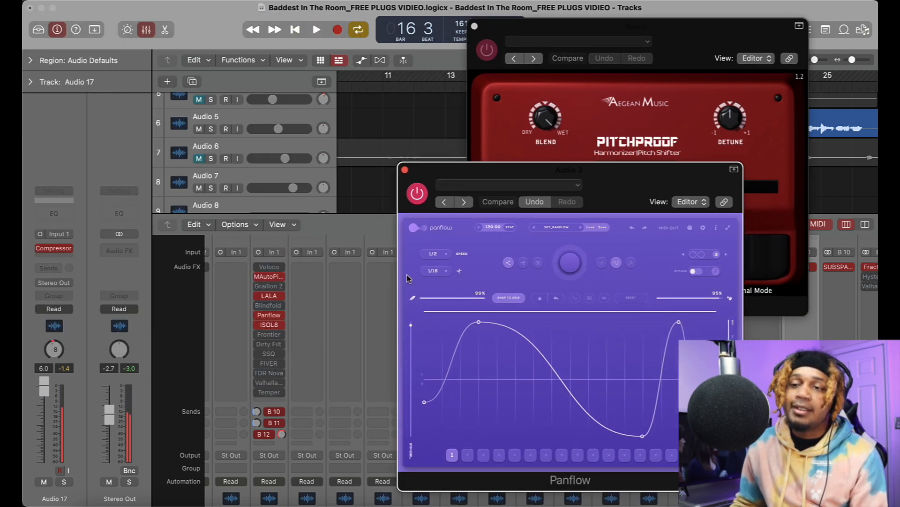
left_click(269, 326)
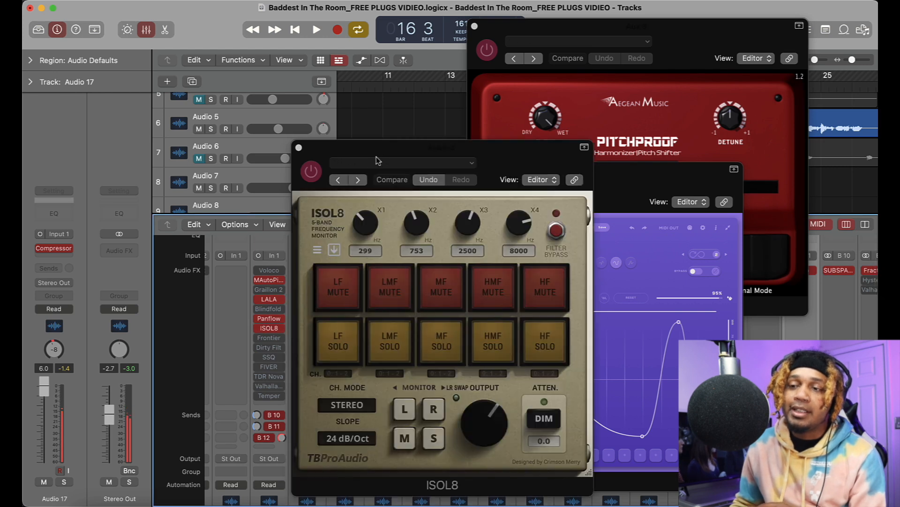
left_click_drag(393, 150, 193, 21)
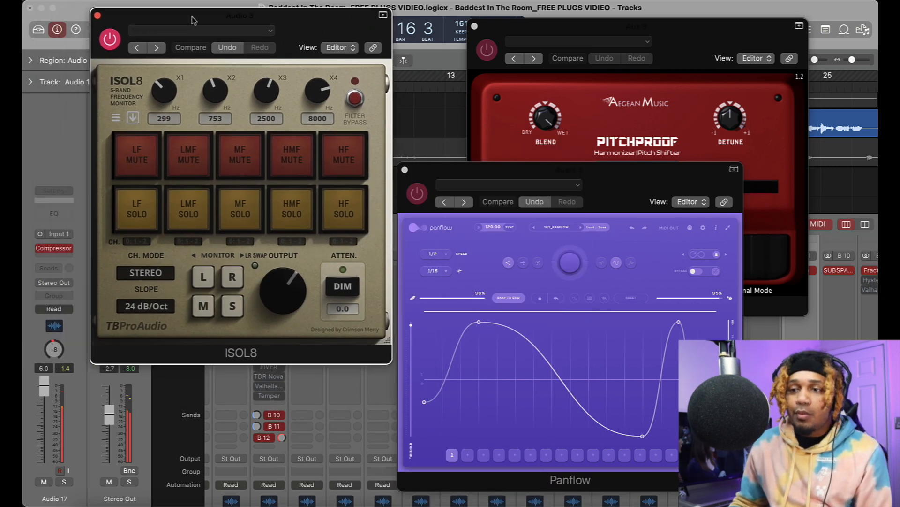
Solo the MF band in ISOL8 and switch Panflow's panning curve to a square wave
left_click(238, 212)
left_click_drag(684, 170, 617, 166)
left_click(522, 293)
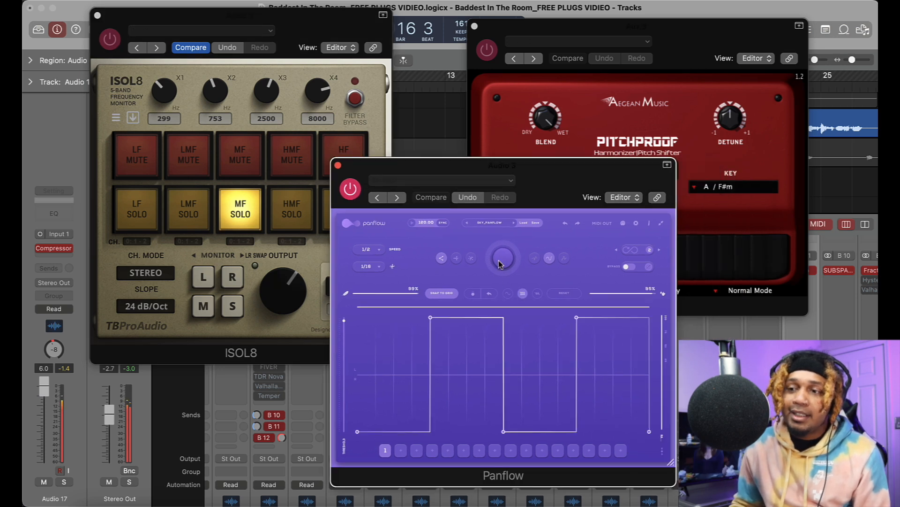
Move the Pitchproof window away from Panflow and set Panflow's speed to 1 during playback
left_click(678, 43)
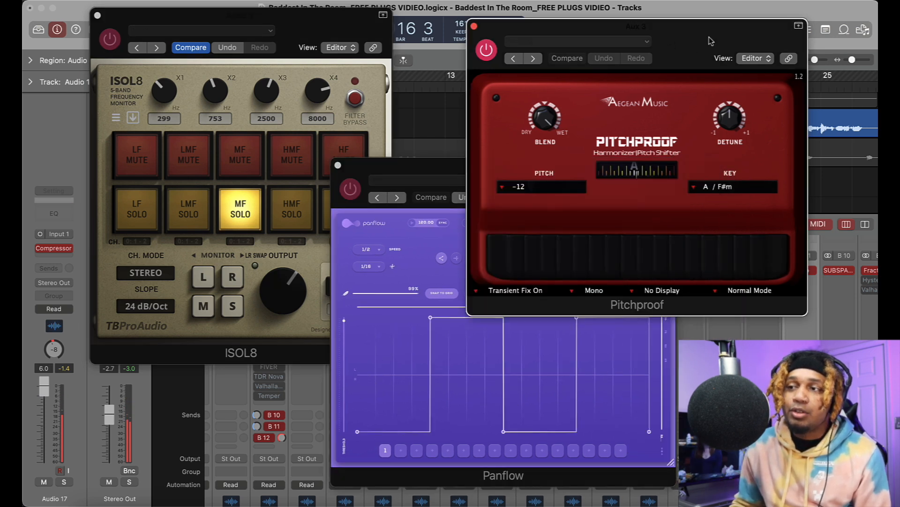
left_click_drag(713, 40, 746, 11)
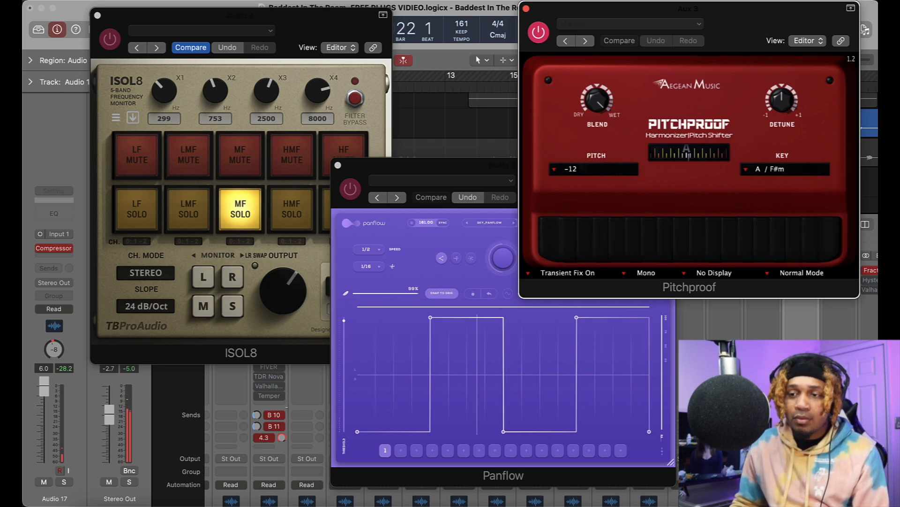
left_click(368, 249)
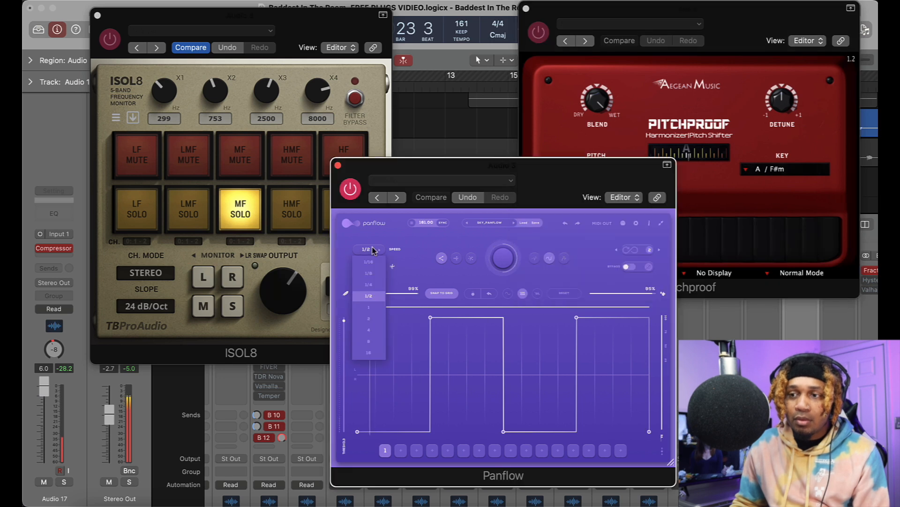
left_click(374, 315)
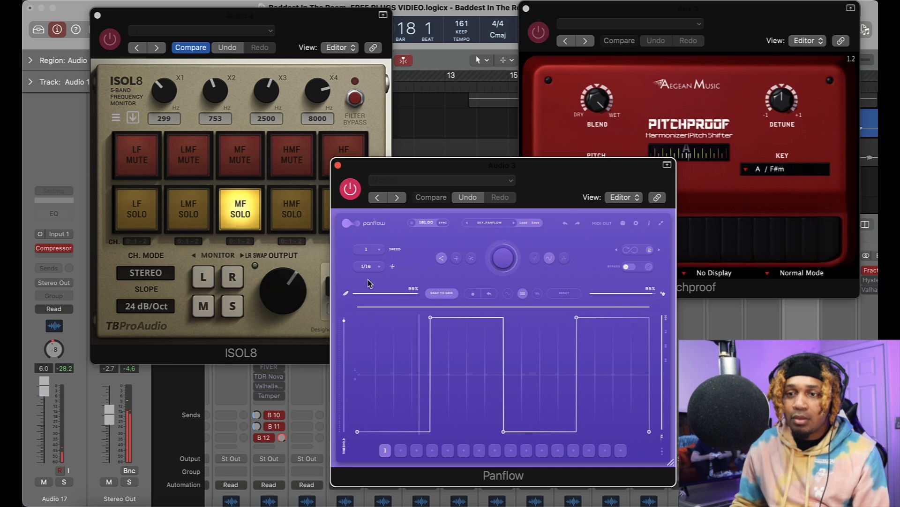
Raise ISOL8's output level, then ease it back slightly while listening
left_click(287, 284)
left_click_drag(287, 284, 289, 271)
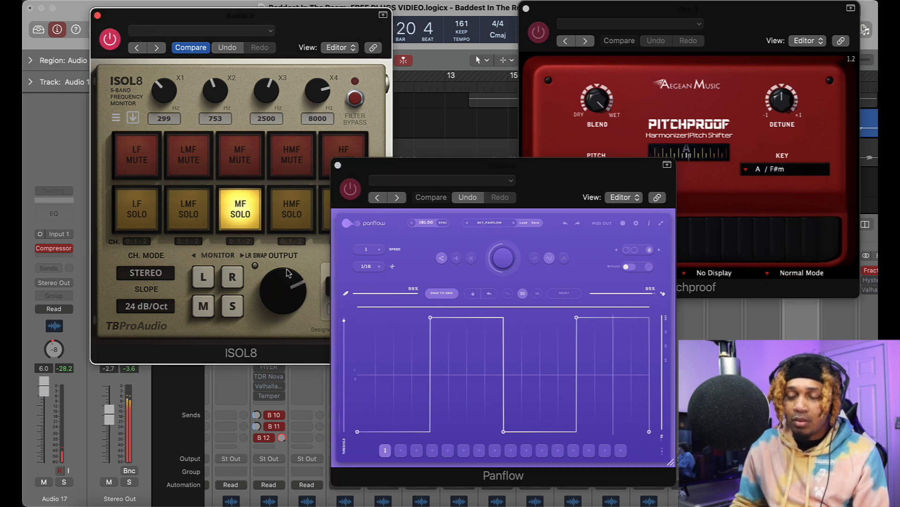
left_click_drag(288, 271, 287, 280)
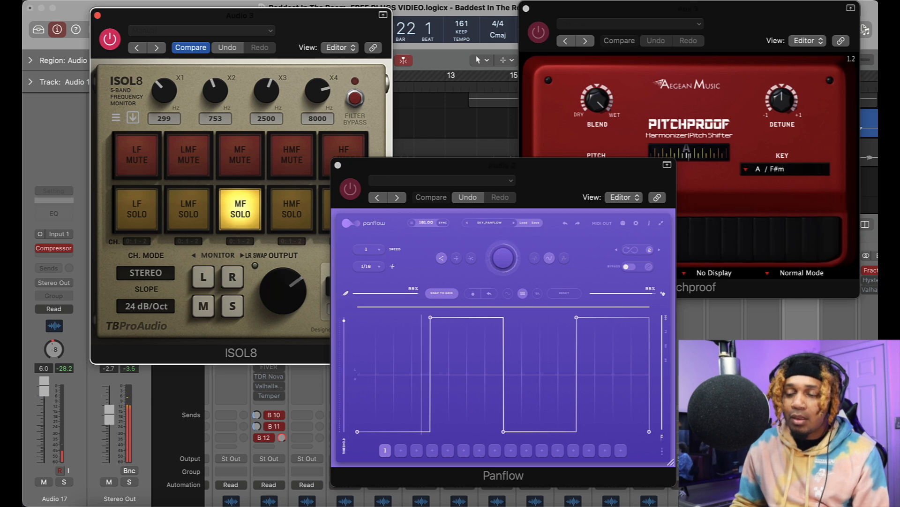
In ISOL8, briefly toggle the LMF solo on and off and solo the HMF band alongside MF during playback
left_click(285, 280)
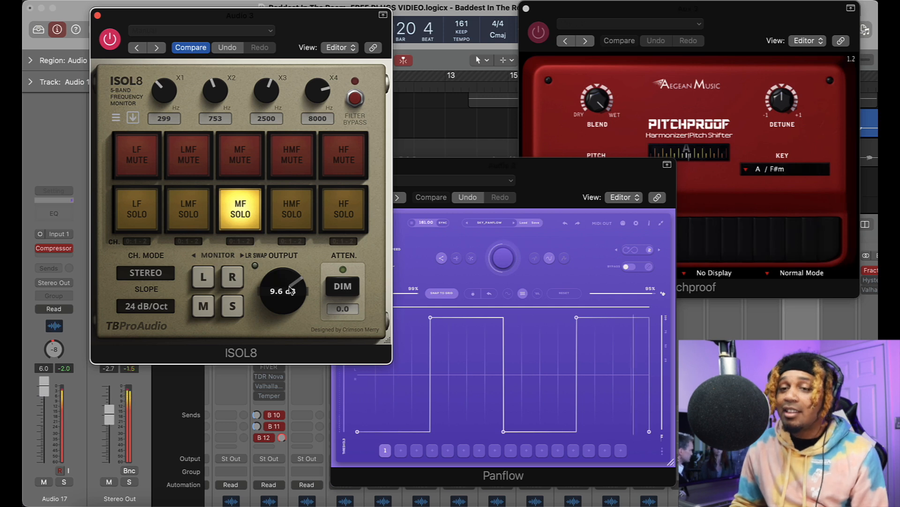
left_click(201, 208)
left_click(201, 207)
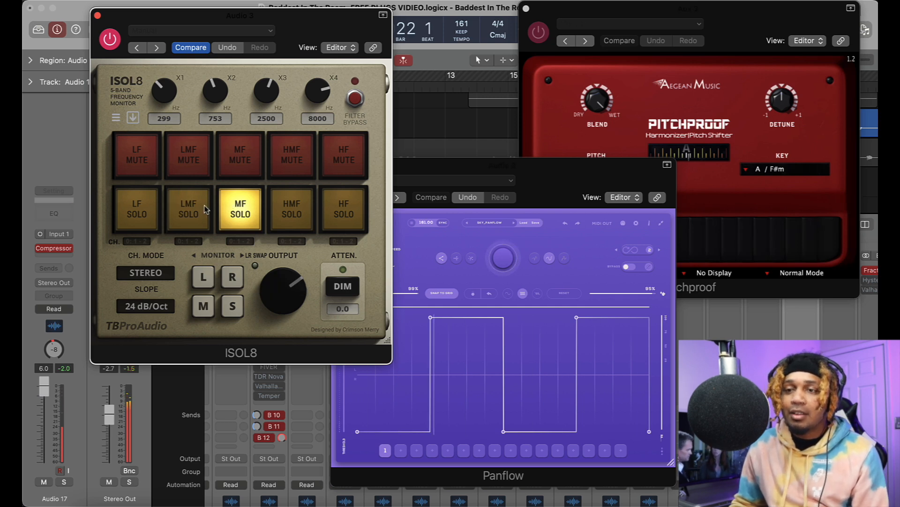
left_click(276, 210)
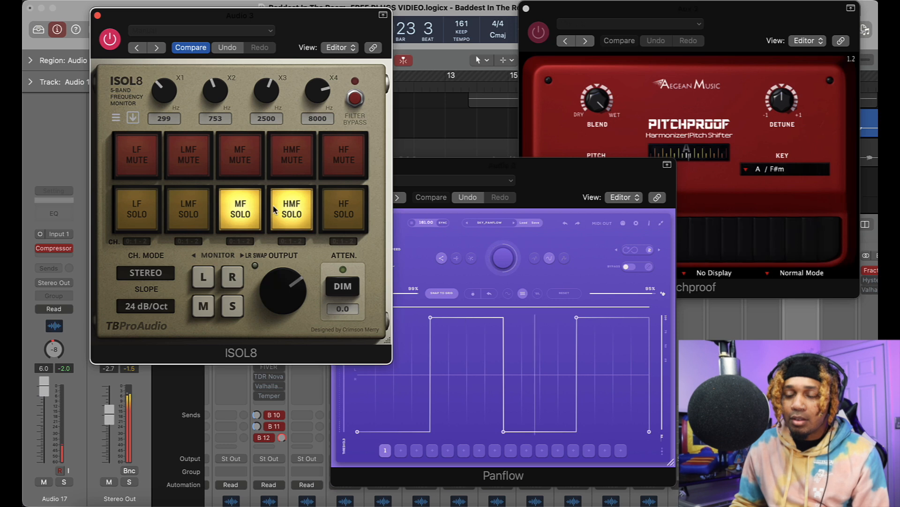
Randomize Panflow's panning curve twice to replace the square wave with an irregular smooth shape
mouse_move(283, 308)
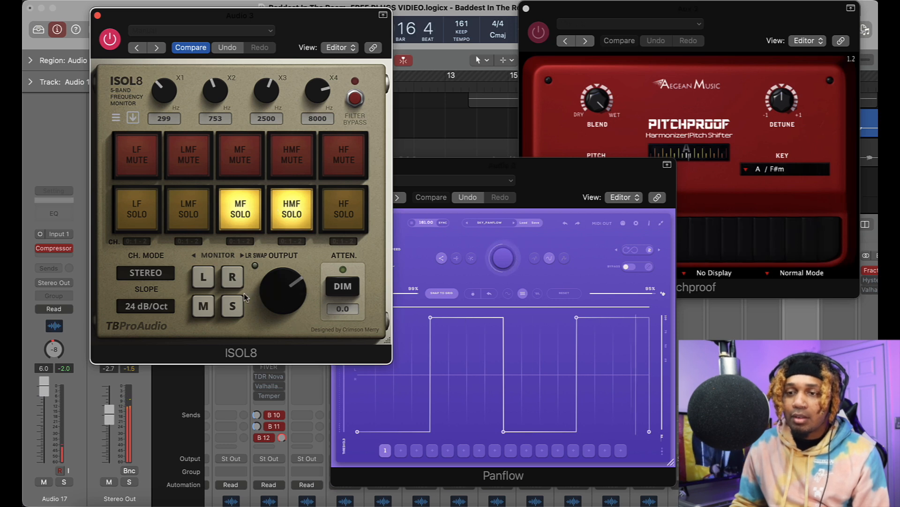
left_click(502, 265)
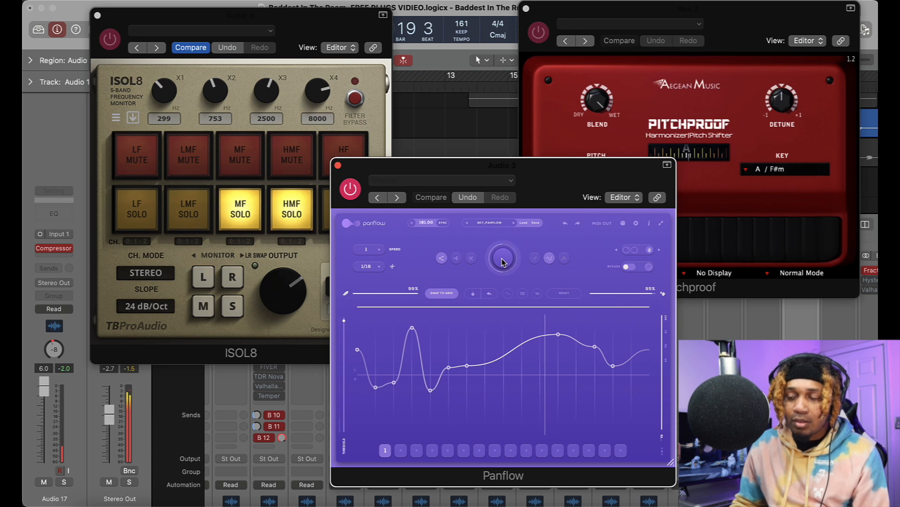
left_click(502, 261)
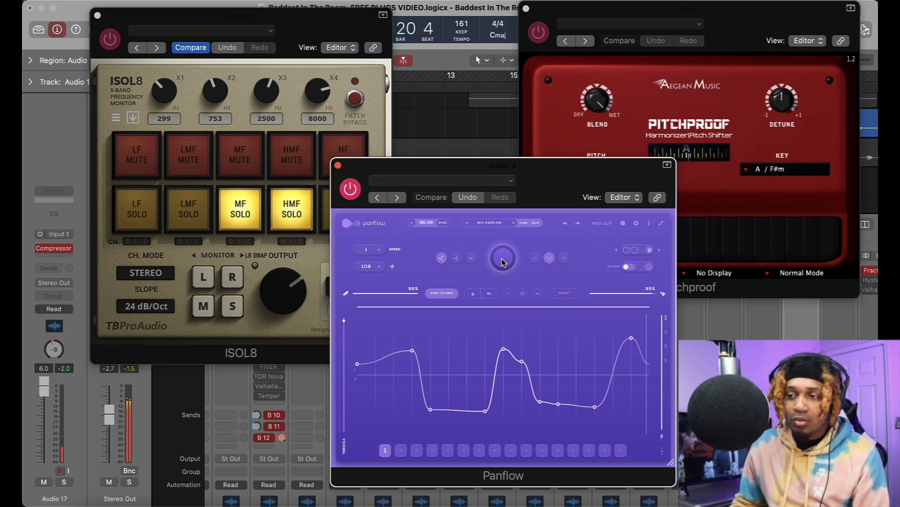
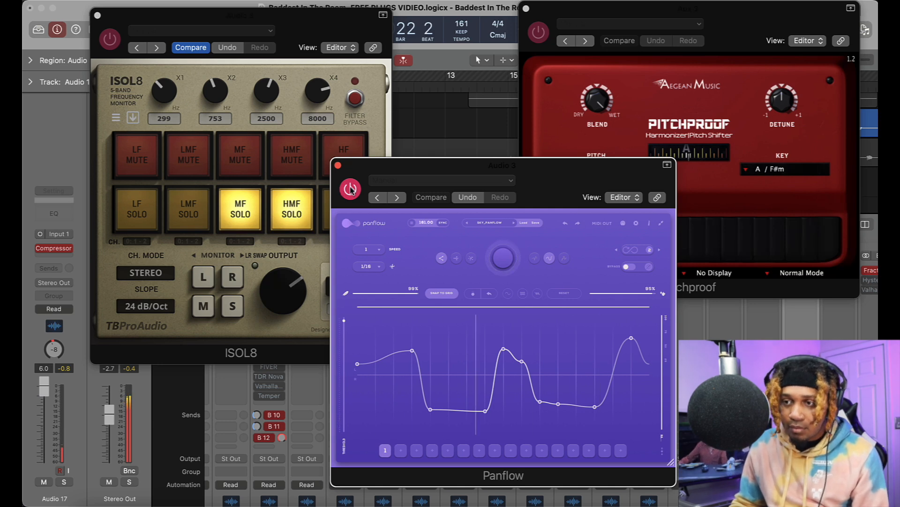
Remove the HMF and MF solos in ISOL8 and solo the LF and LMF bands instead
left_click(287, 281)
left_click(292, 209)
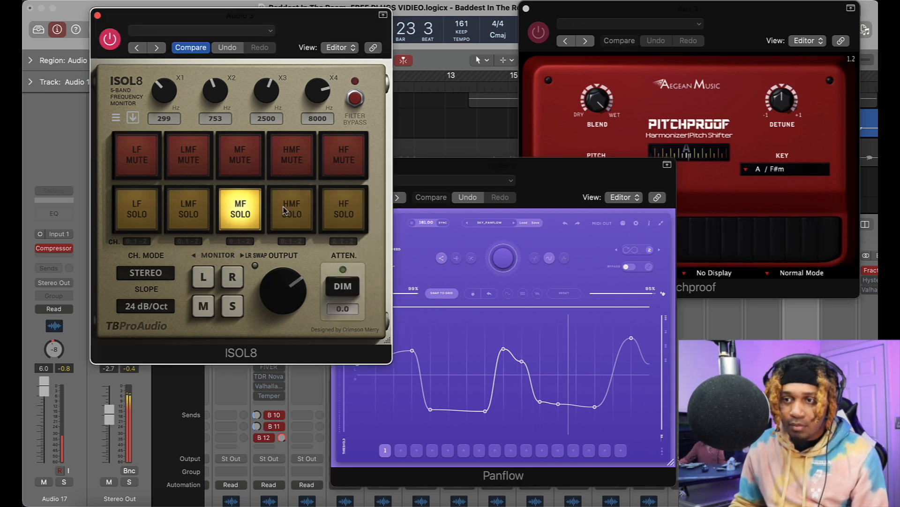
left_click(147, 212)
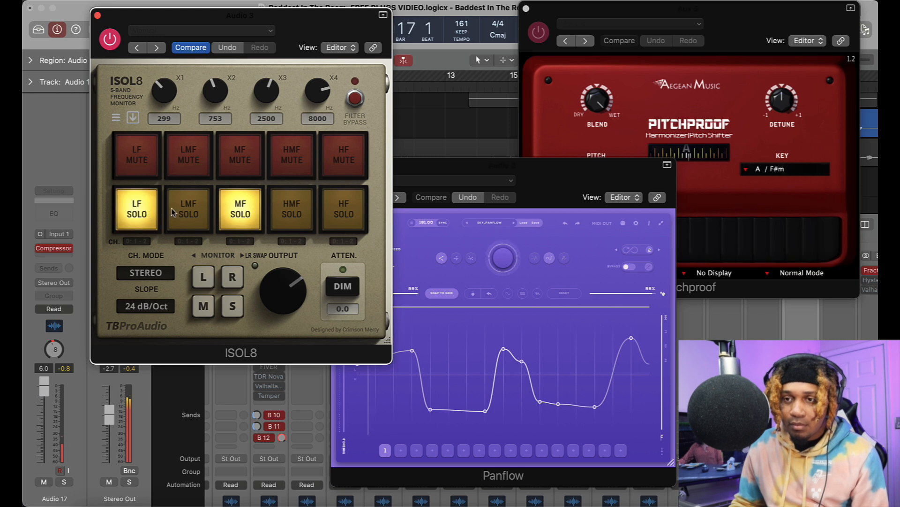
left_click(231, 216)
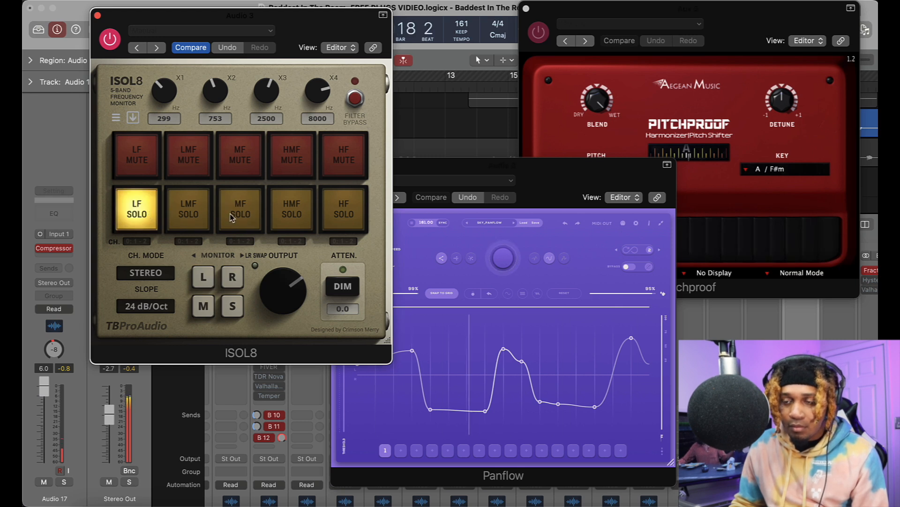
left_click(180, 216)
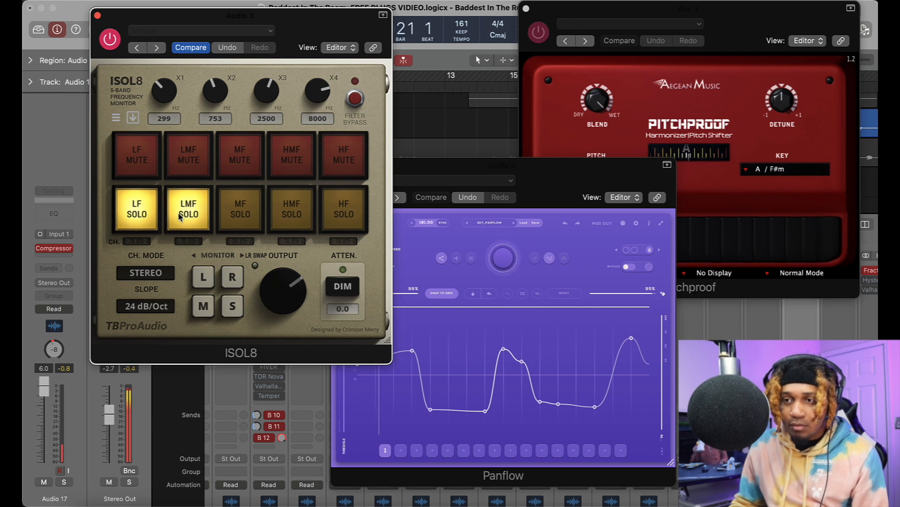
Try muting the HMF and HF bands in ISOL8, and unmute both again
left_click(289, 159)
left_click(330, 160)
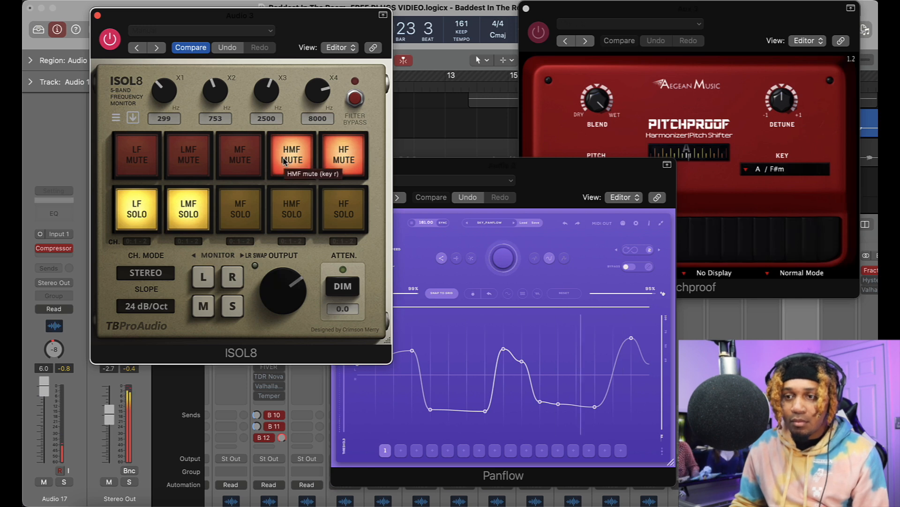
left_click(284, 160)
left_click(346, 155)
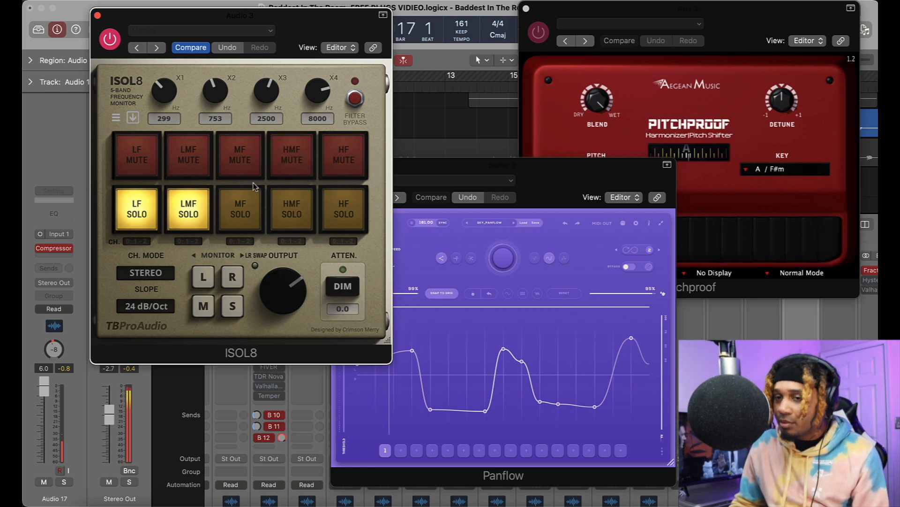
Audition the HF solo in ISOL8 and switch the soloed bands to just LMF and HMF
left_click(327, 214)
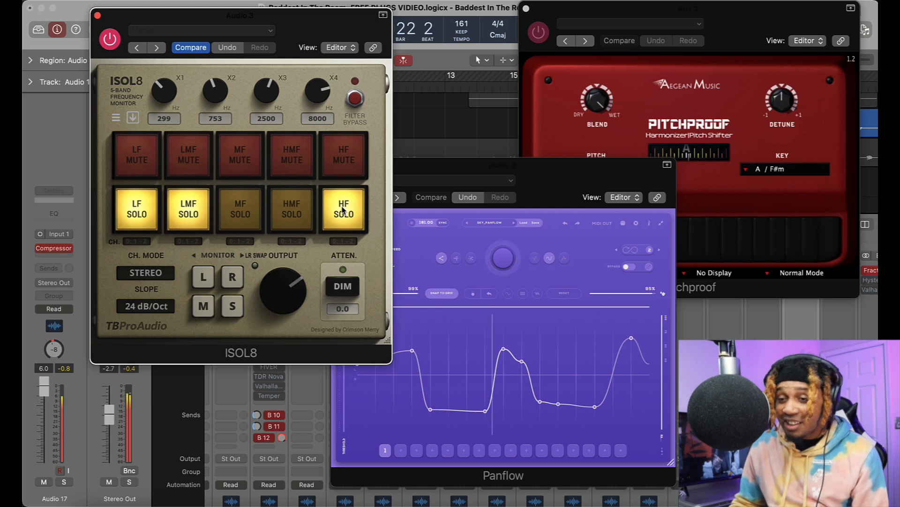
left_click(301, 215)
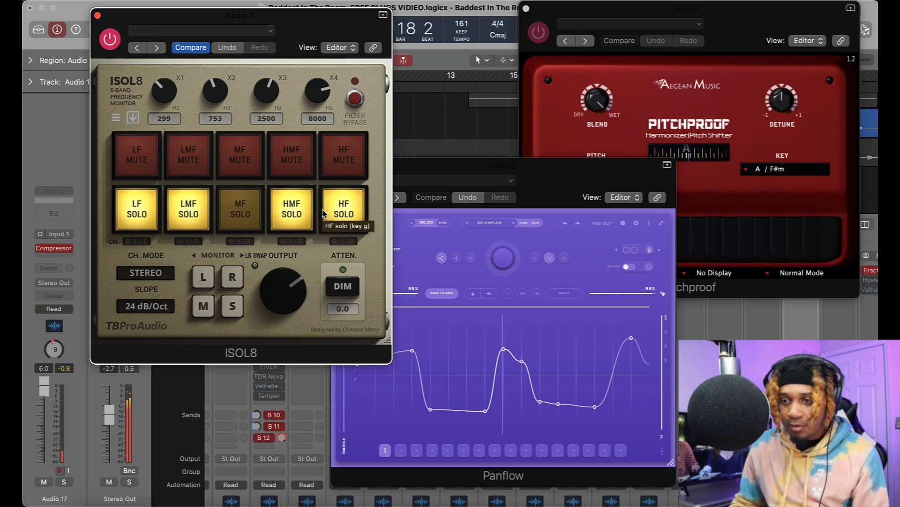
left_click(339, 213)
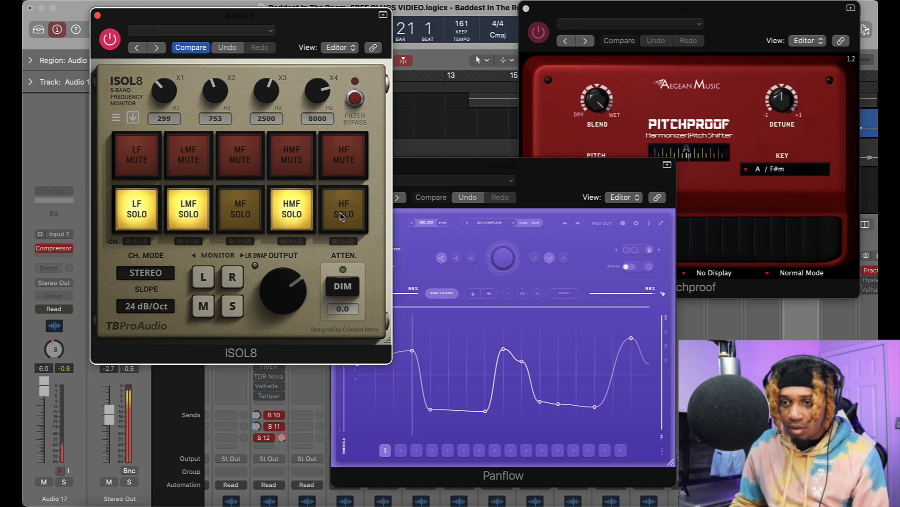
left_click(147, 225)
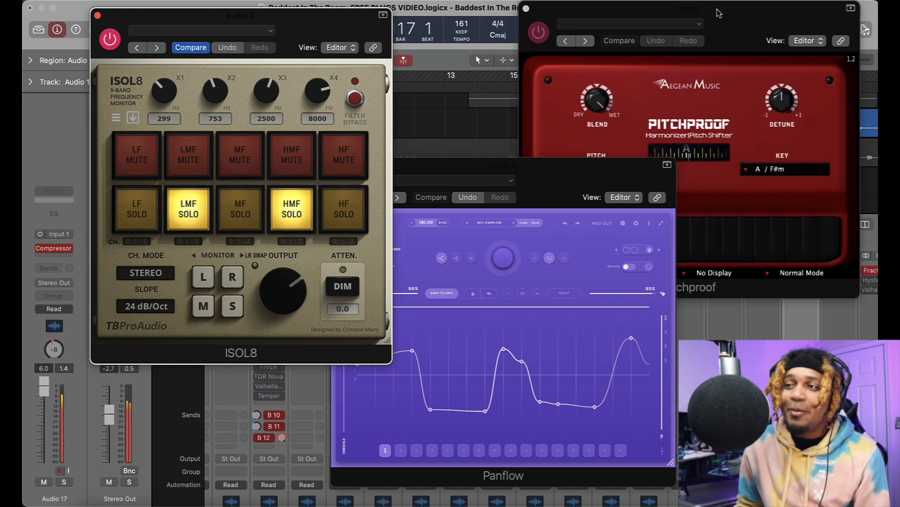
Close the Pitchproof, ISOL8 and Panflow plug-in windows
left_click(626, 39)
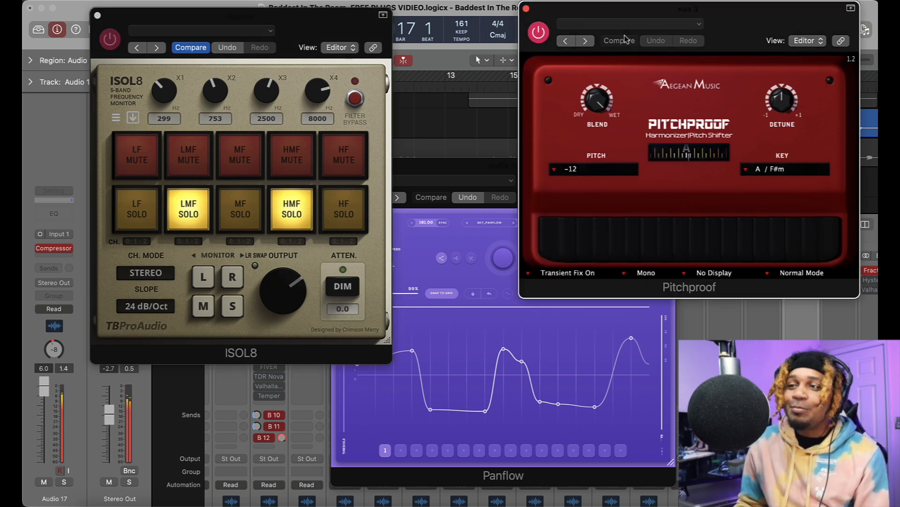
left_click(526, 9)
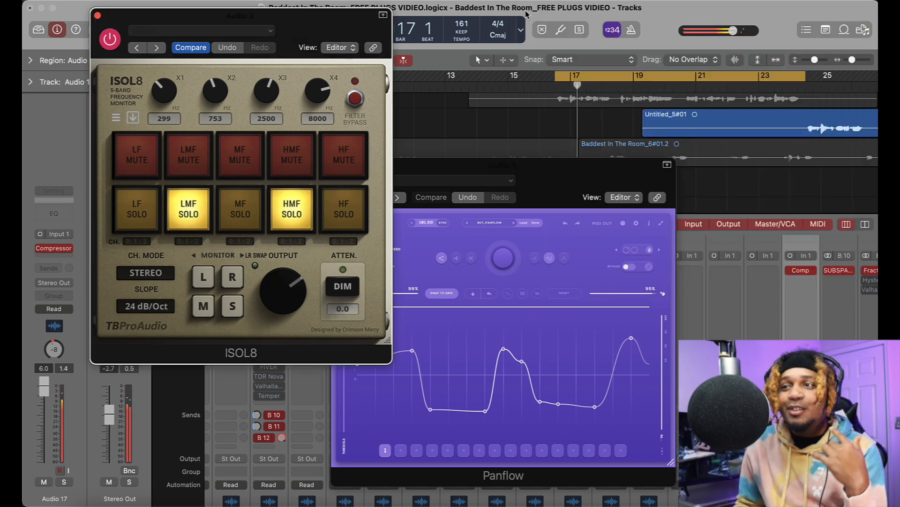
left_click(97, 14)
left_click(337, 166)
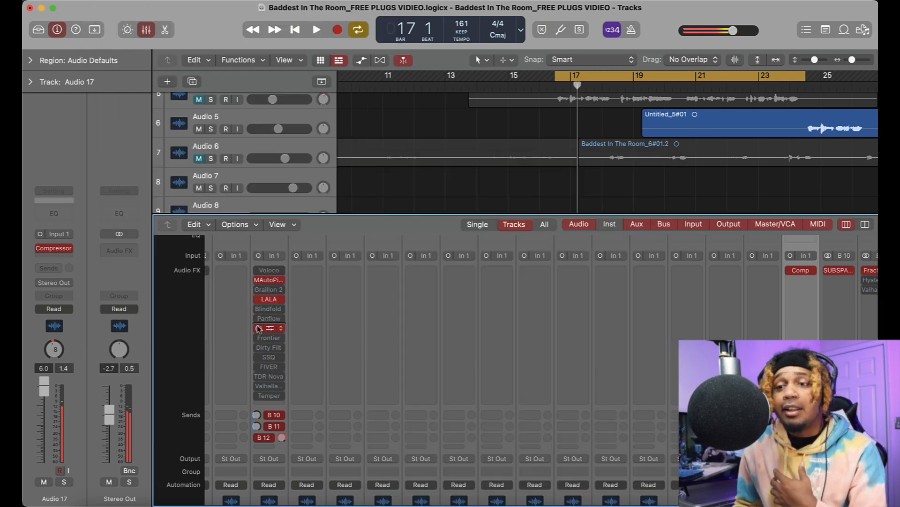
Switch to the browser and look over the BPB Dirty Filter and Creative Intent Temper product pages
scroll(259, 330, "down", 2)
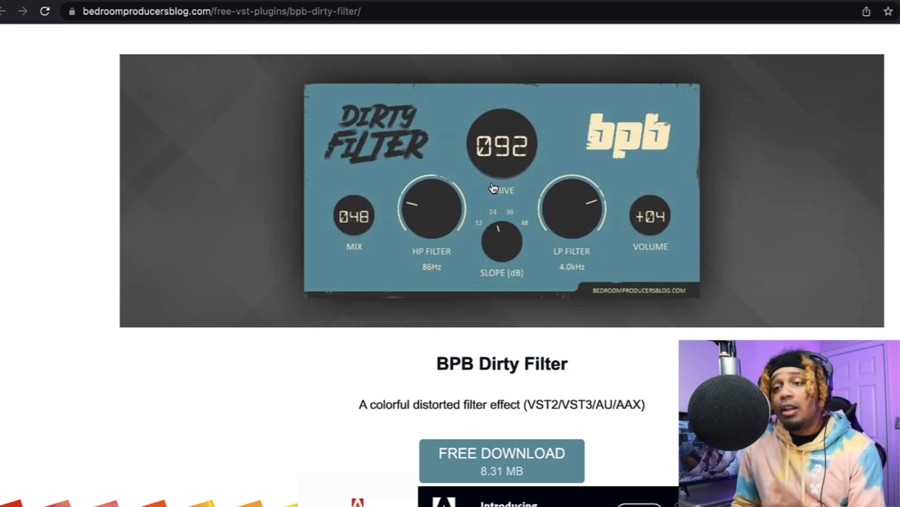
scroll(580, 249, "up", 4)
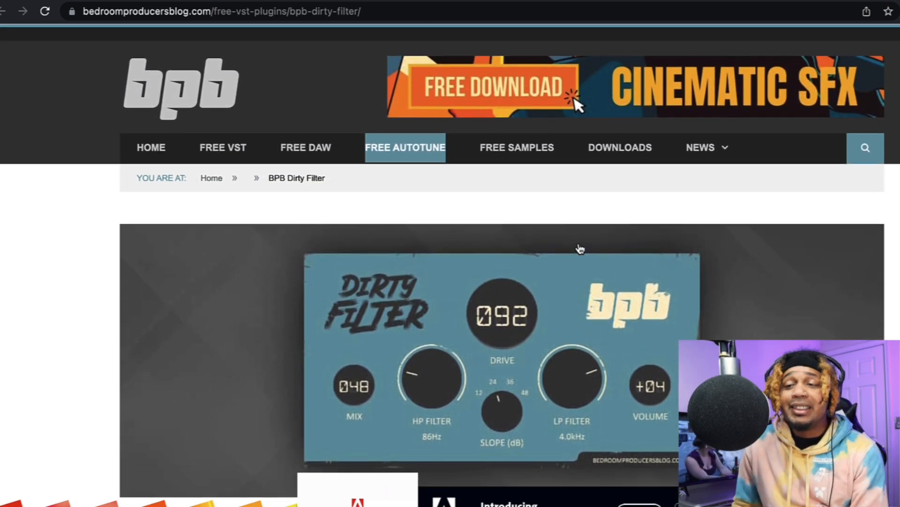
scroll(579, 105, "down", 2)
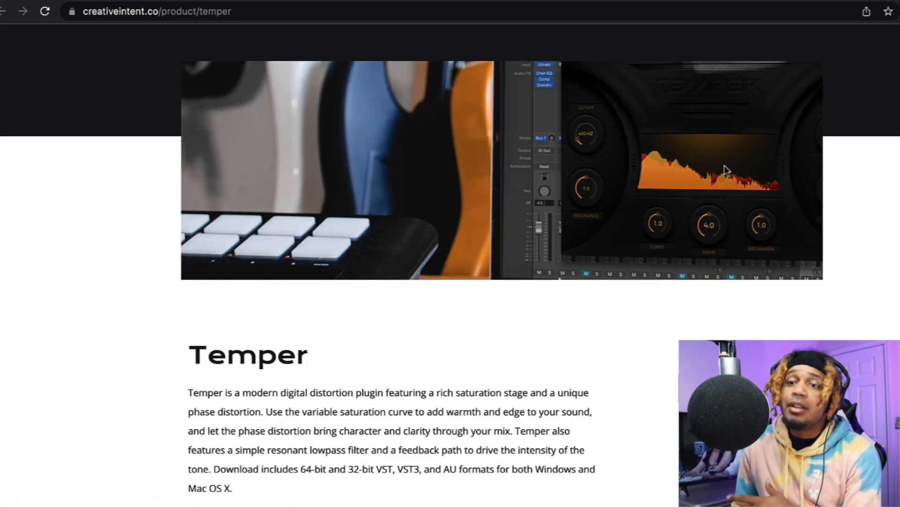
scroll(657, 202, "up", 3)
scroll(657, 201, "down", 3)
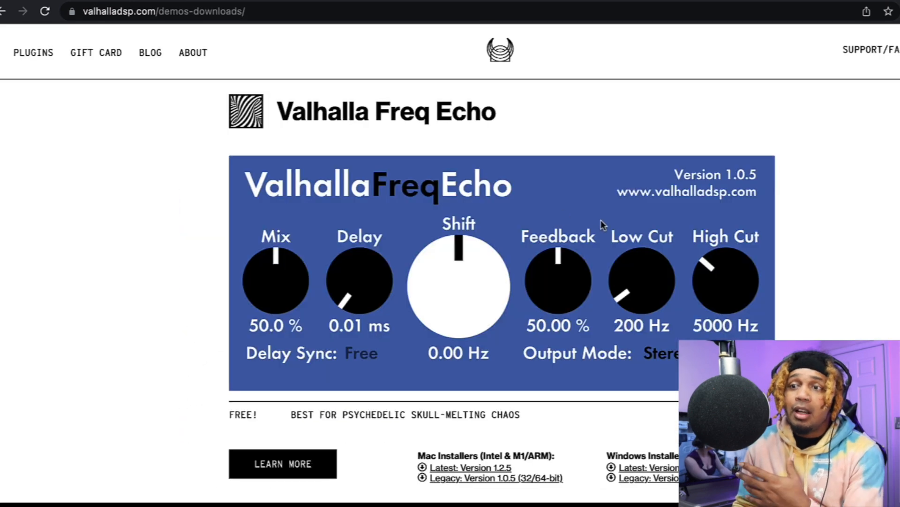
Look through the free Freq Echo, Space Modulator and Supermassive plug-ins on Valhalla's downloads page
scroll(572, 209, "down", 2)
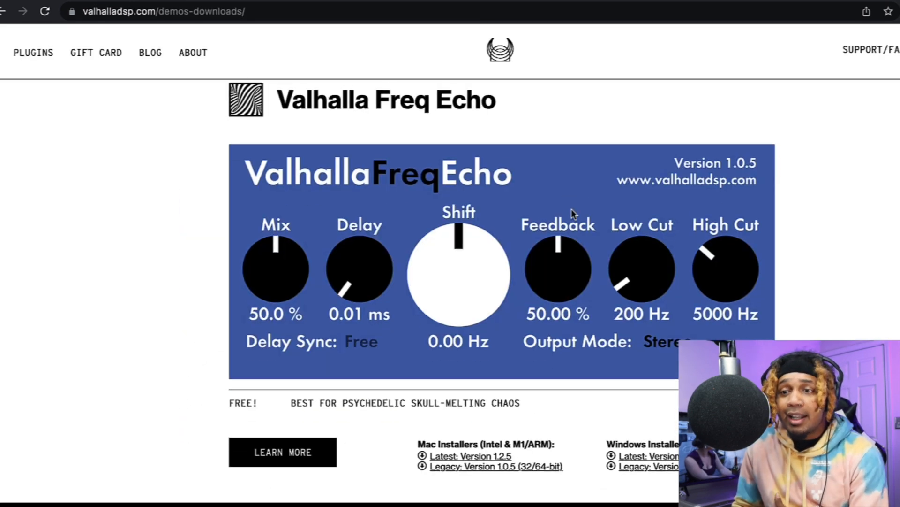
scroll(573, 213, "down", 6)
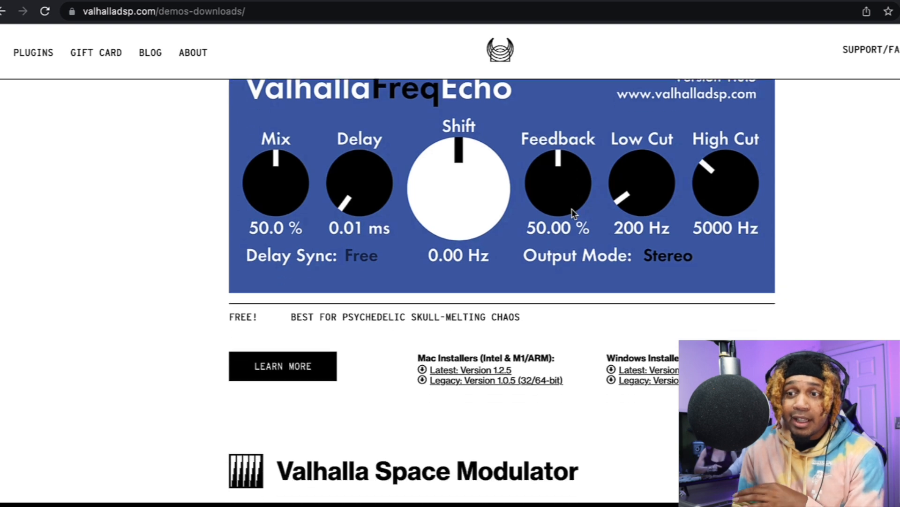
scroll(569, 216, "down", 13)
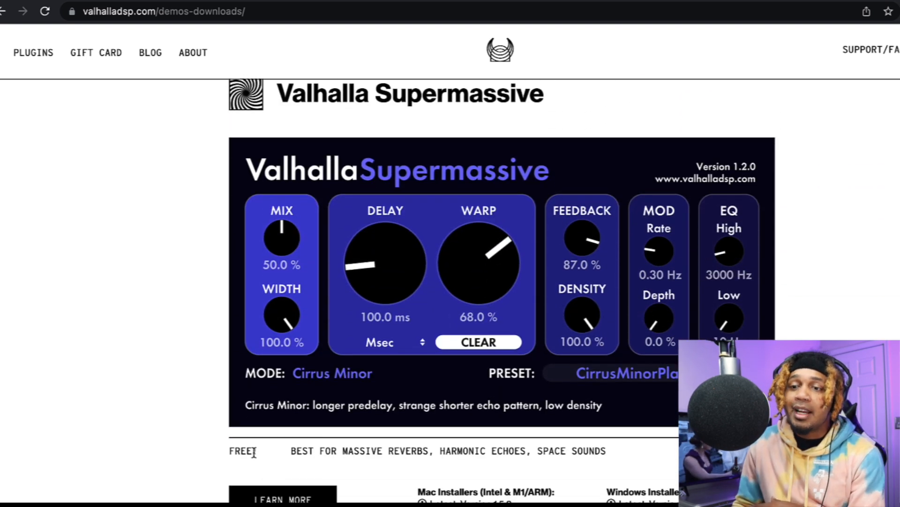
scroll(273, 423, "up", 12)
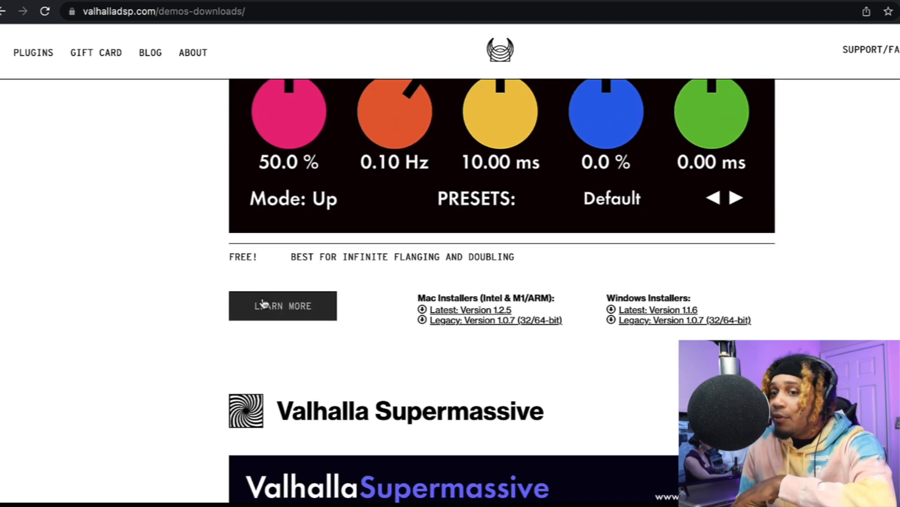
scroll(267, 297, "up", 3)
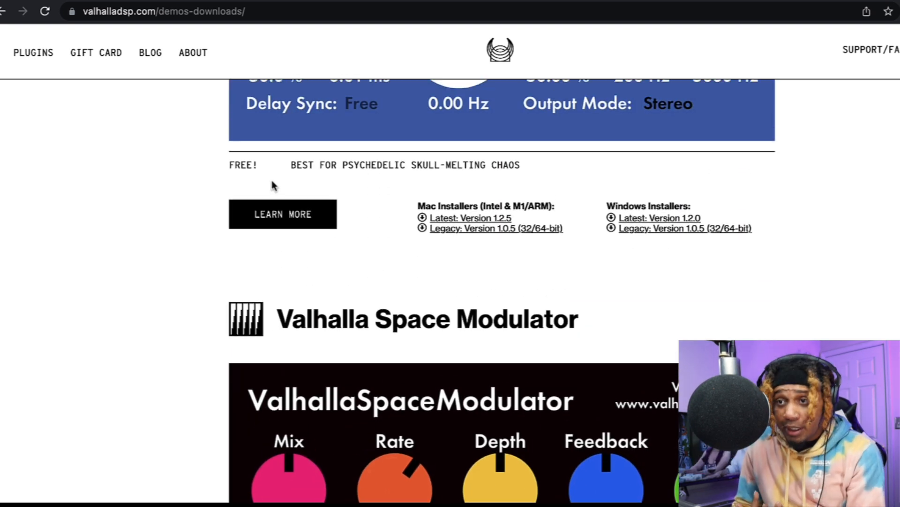
View the Cableguys PanCake 2 page and the Glitchmachines Fracture and Hysteresis pages
left_click(281, 1)
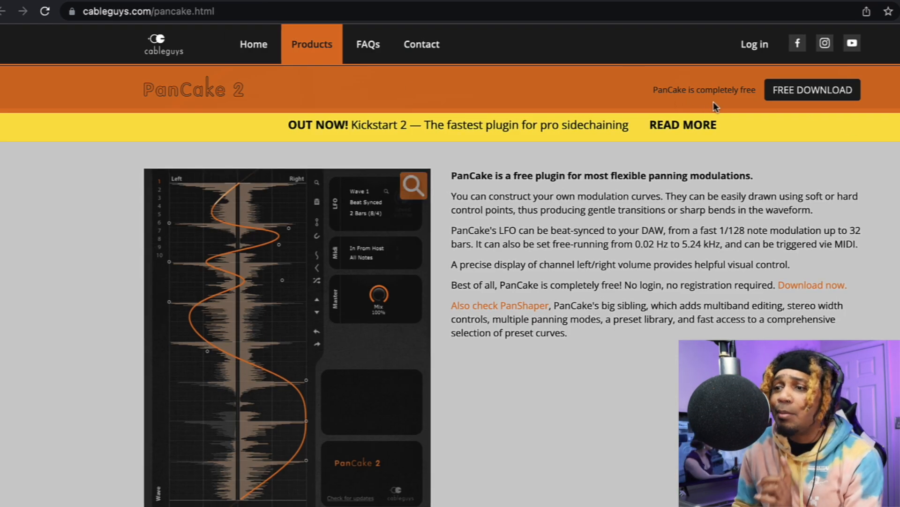
left_click(278, 1)
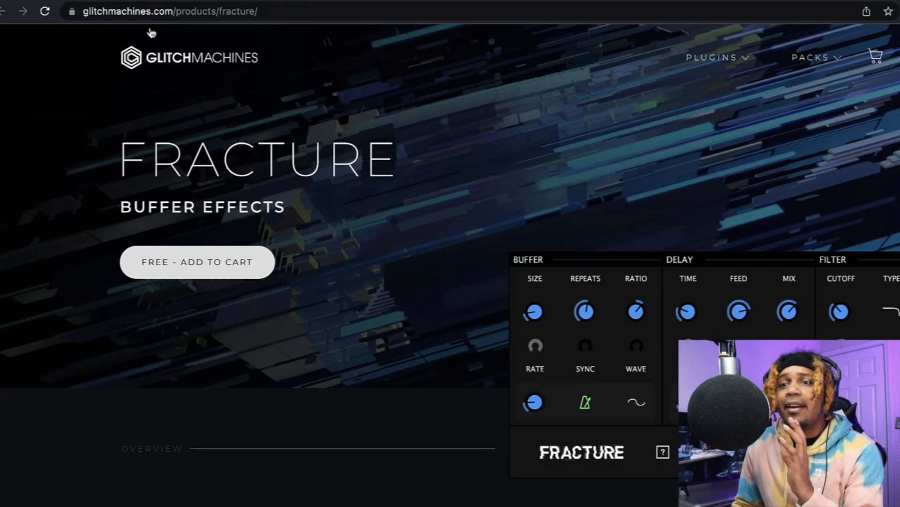
left_click(314, 1)
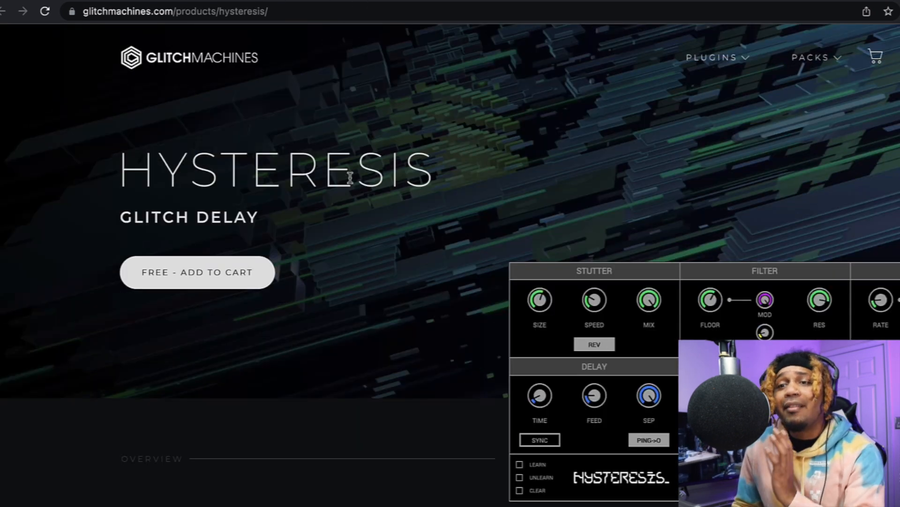
Show the LALA post on Patreon and browse Analog Obsession's plug-in posts down past LOVEND
left_click(378, 1)
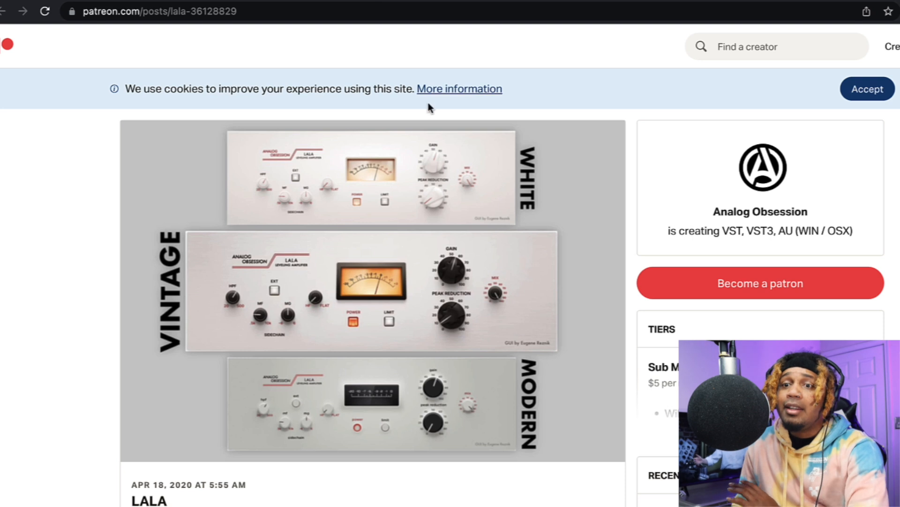
scroll(485, 283, "down", 20)
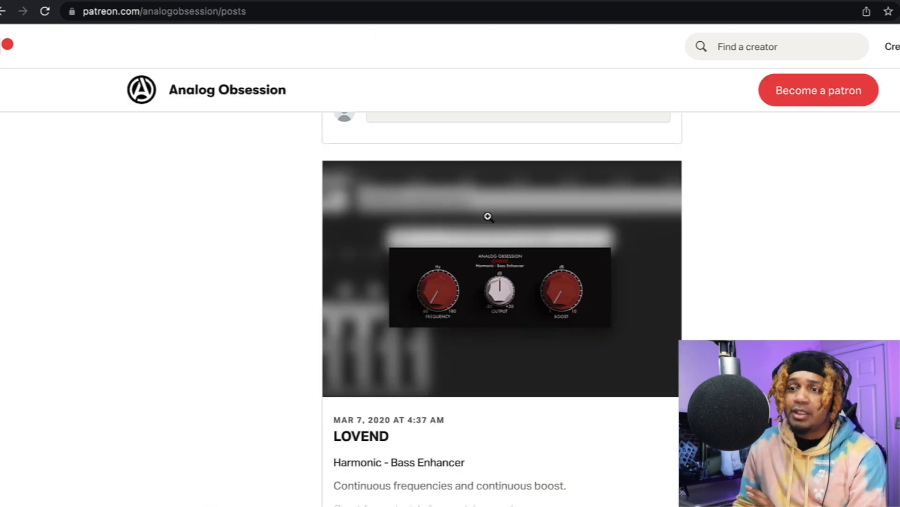
scroll(520, 291, "down", 15)
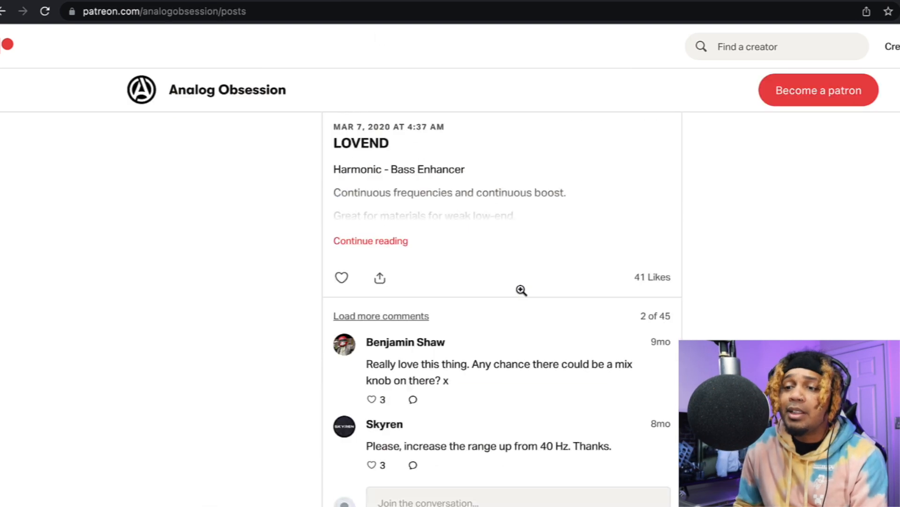
Browse back up through Analog Obsession's posts from LOVEND past STEQ, LALA and PreBOX to the FET Bundle
scroll(522, 294, "up", 15)
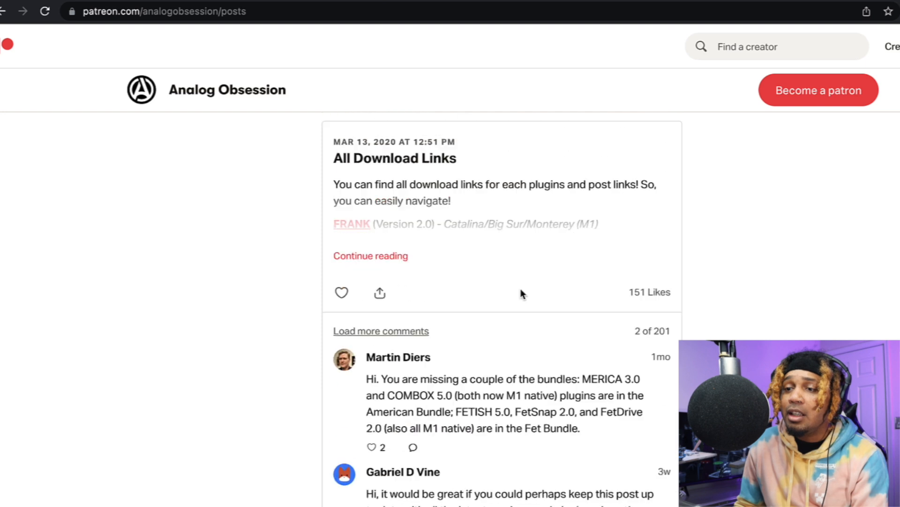
scroll(522, 295, "up", 15)
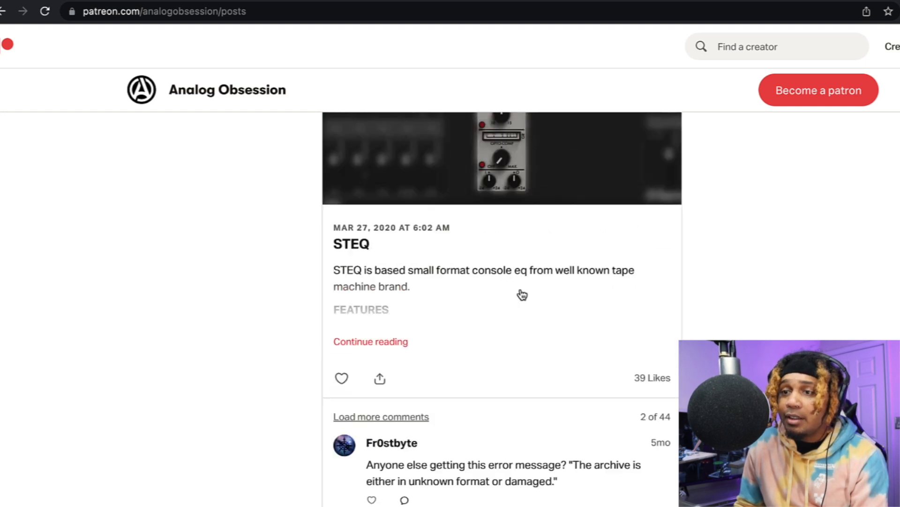
scroll(521, 290, "up", 15)
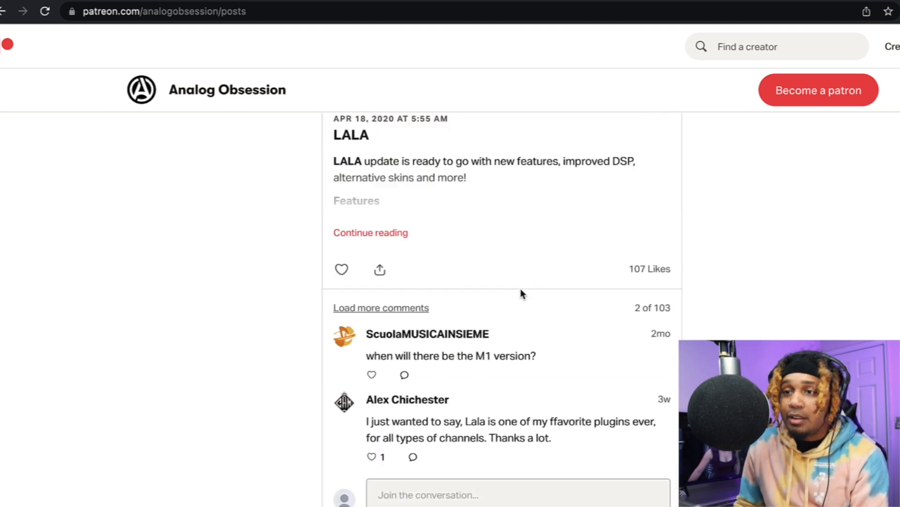
scroll(520, 291, "up", 15)
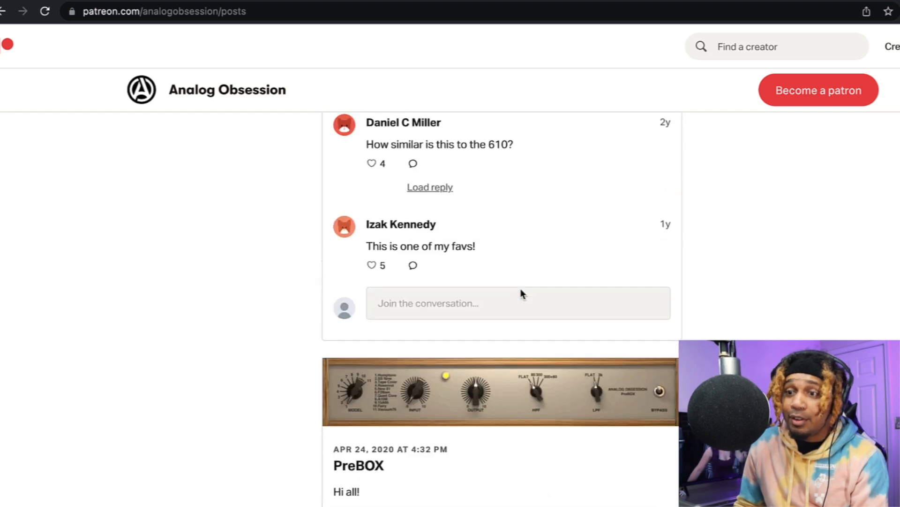
scroll(522, 294, "up", 15)
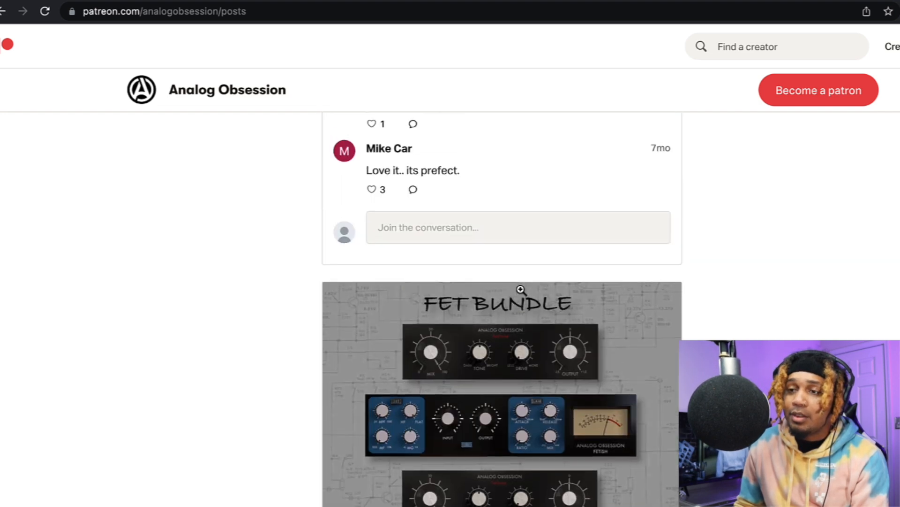
scroll(521, 290, "up", 12)
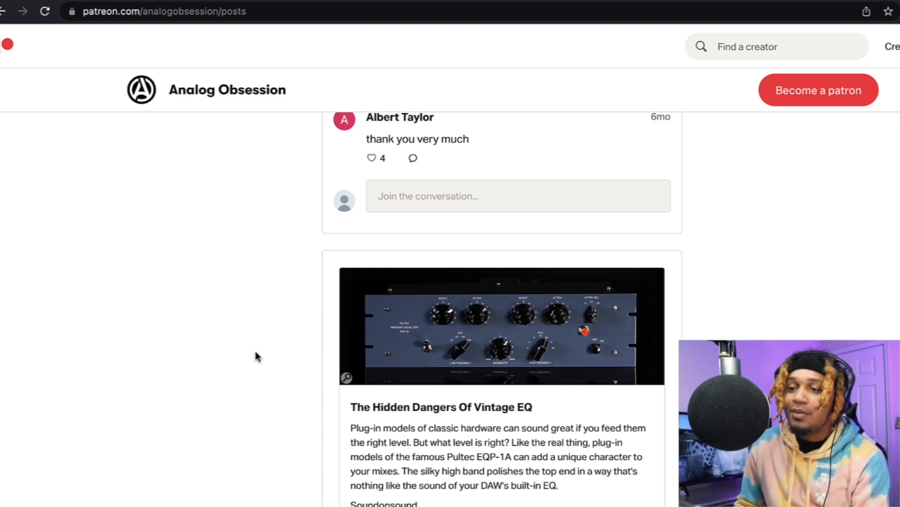
Look through Analog Obsession's newer plug-in posts, from FetDrive and LOADED through BUSTERse and KABIN up to FIVER
scroll(476, 323, "up", 15)
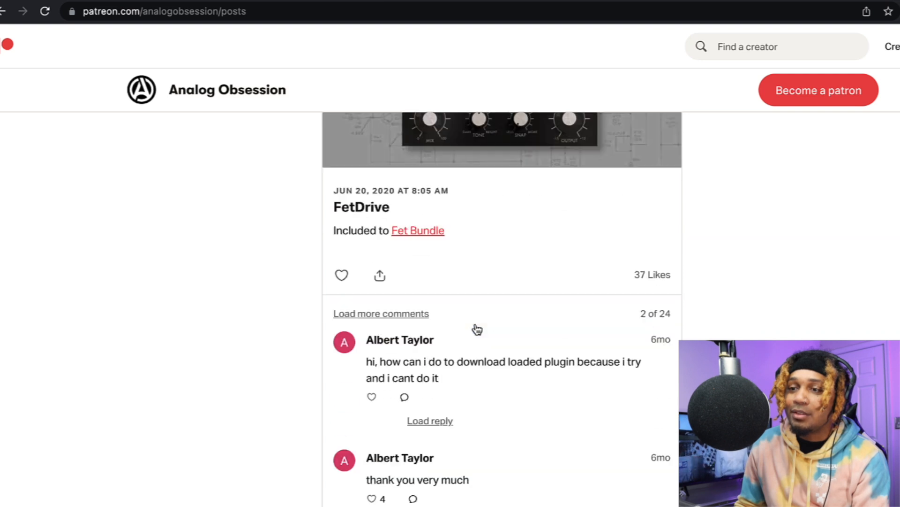
scroll(475, 322, "up", 5)
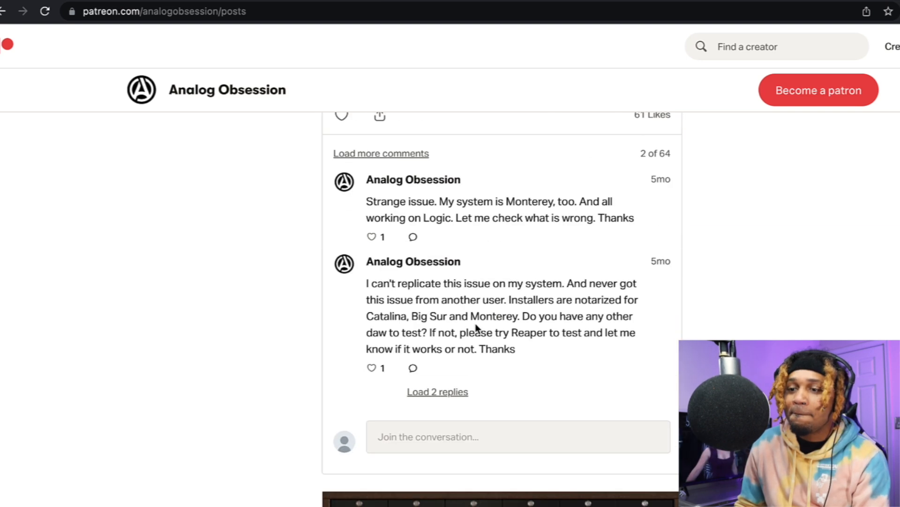
scroll(476, 322, "down", 5)
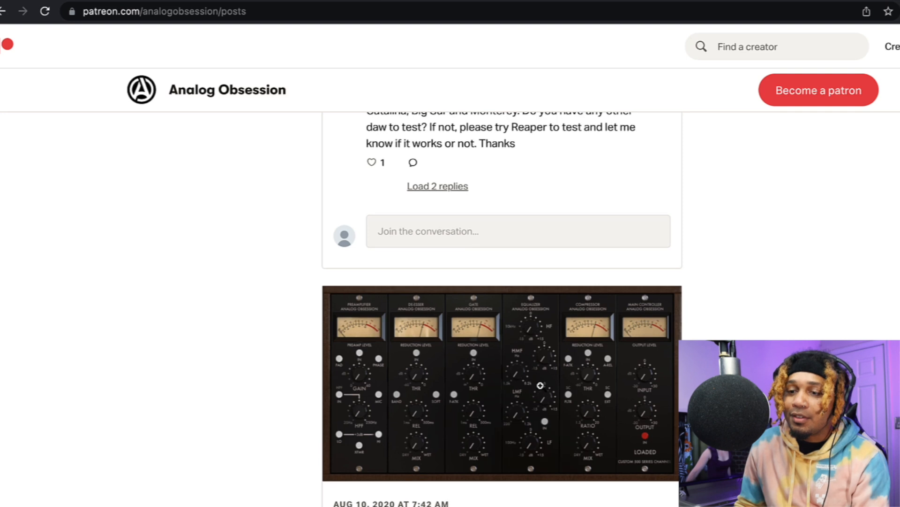
scroll(539, 387, "up", 15)
scroll(515, 427, "down", 5)
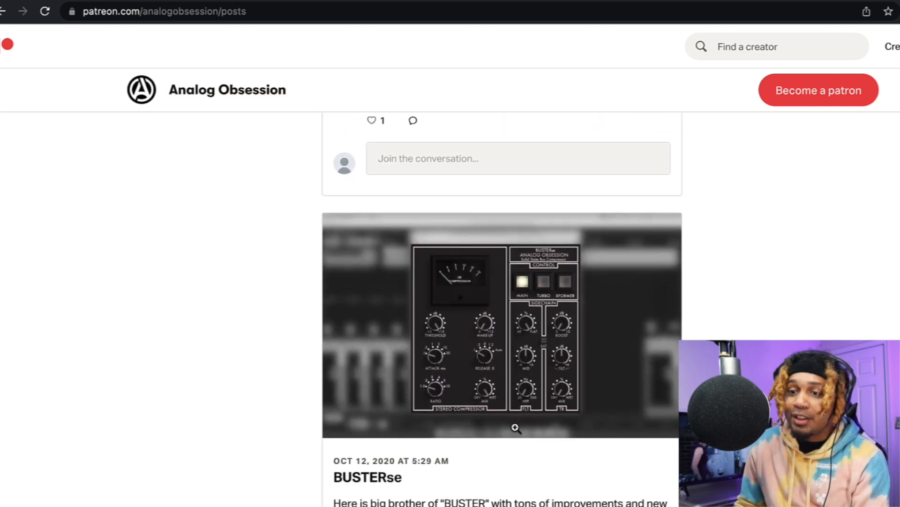
scroll(502, 262, "up", 10)
scroll(502, 262, "down", 10)
scroll(502, 261, "up", 1)
scroll(503, 262, "down", 2)
scroll(565, 356, "up", 15)
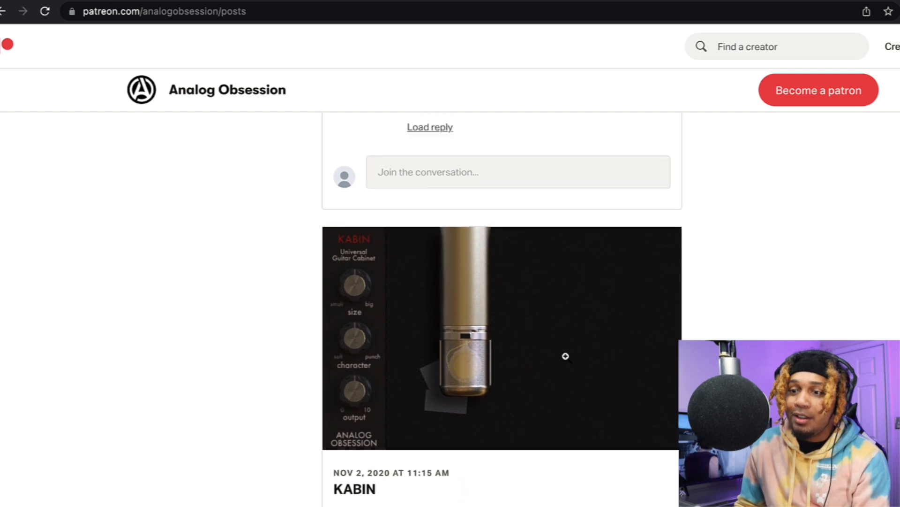
scroll(565, 355, "up", 6)
scroll(566, 355, "down", 20)
scroll(567, 356, "up", 15)
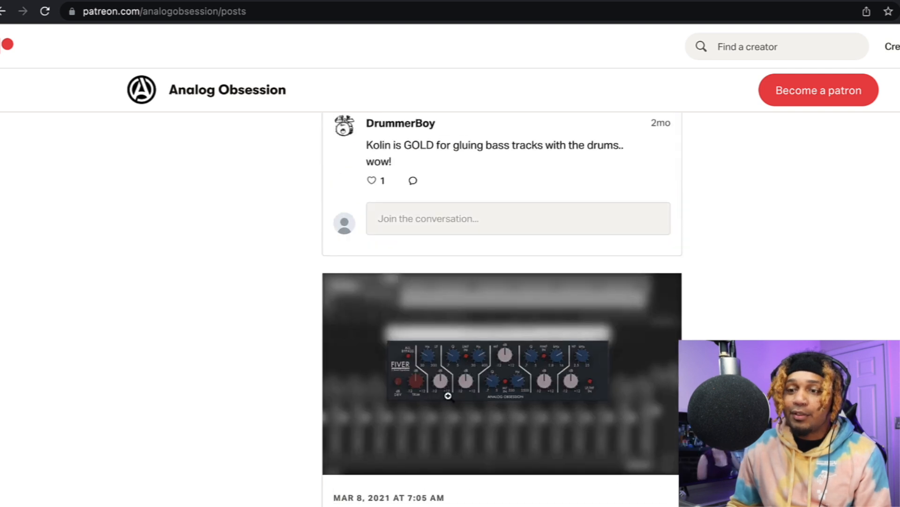
scroll(448, 396, "up", 4)
View AudioThing's Blindfold EQ page and look over Tokyo Dawn's TDR Nova page
left_click(453, 1)
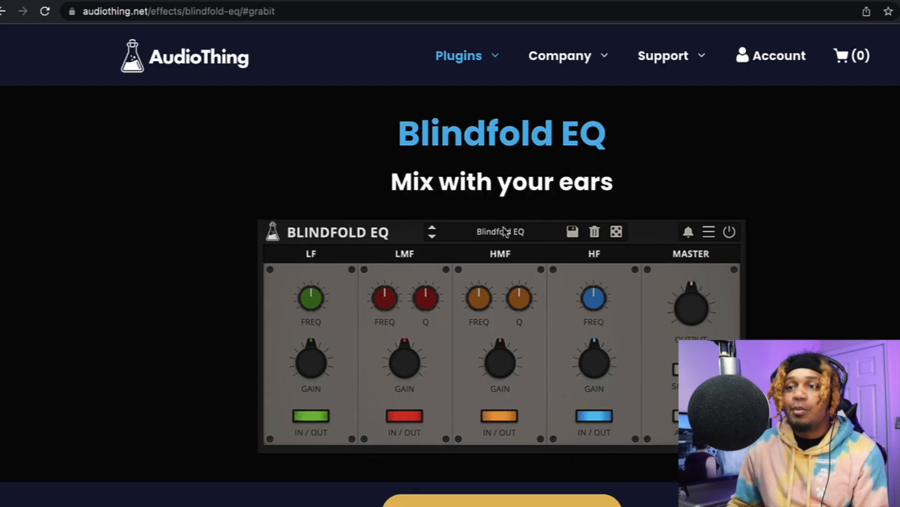
left_click(469, 1)
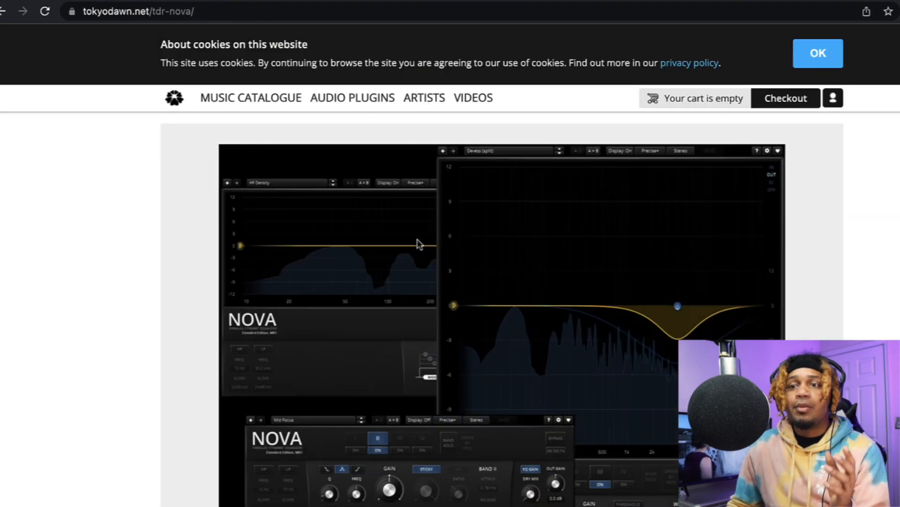
scroll(546, 309, "up", 4)
scroll(546, 310, "down", 8)
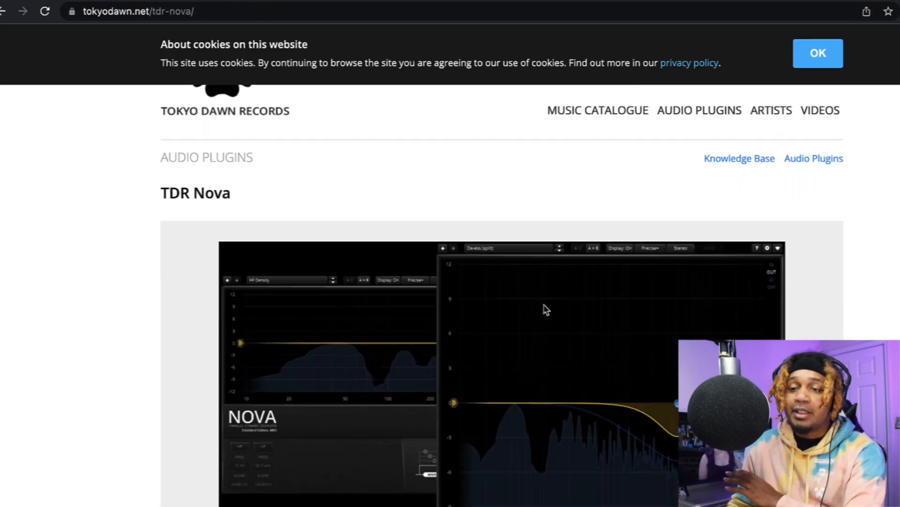
scroll(544, 307, "up", 6)
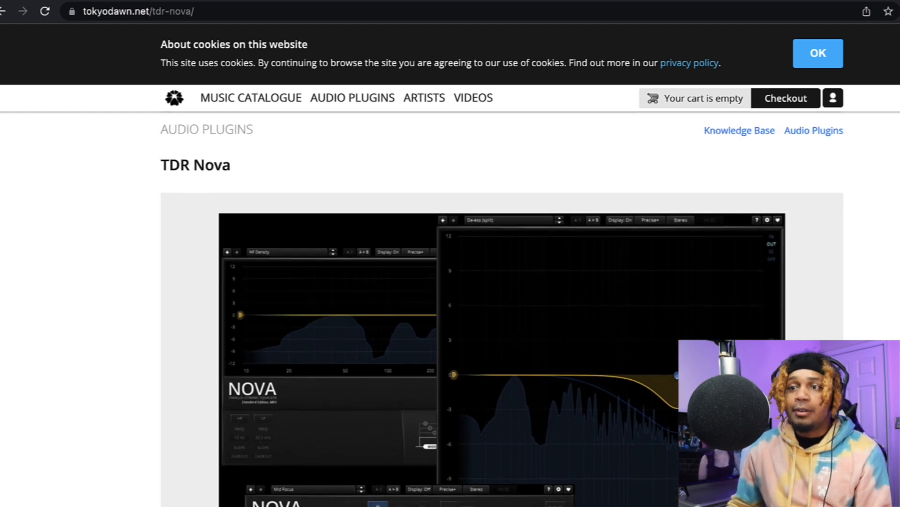
Show the BPB Dirty Spring page on audiopluginsforfree.com and read its plug-in preview and description
left_click(460, 1)
scroll(417, 190, "up", 2)
scroll(417, 190, "down", 1)
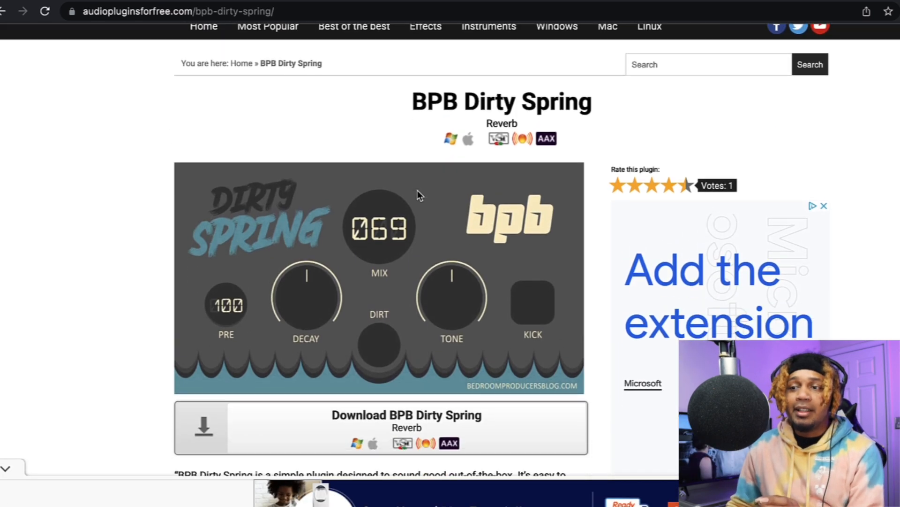
scroll(417, 190, "down", 3)
scroll(417, 190, "up", 1)
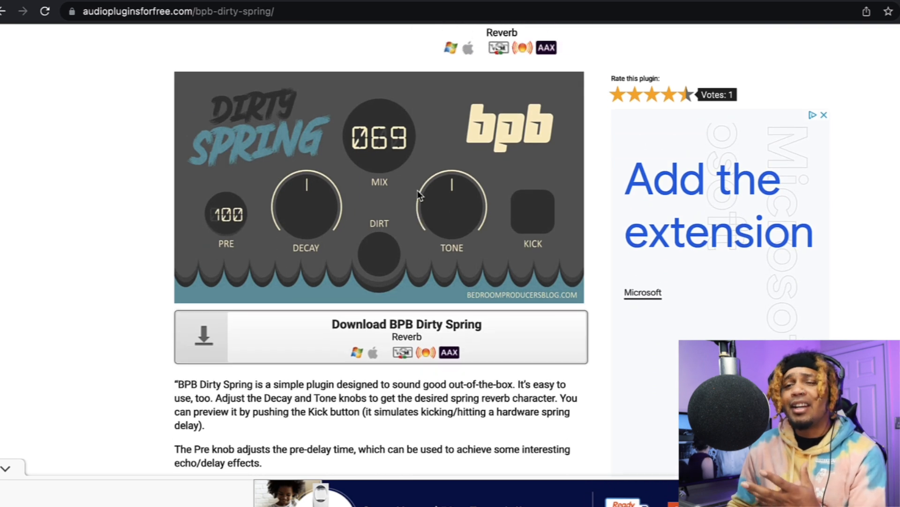
scroll(417, 189, "up", 3)
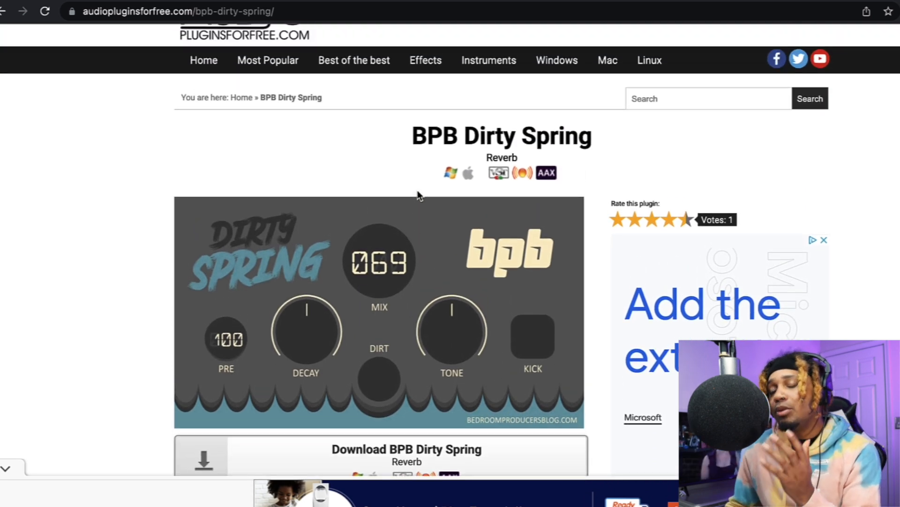
scroll(417, 191, "up", 1)
scroll(418, 191, "down", 1)
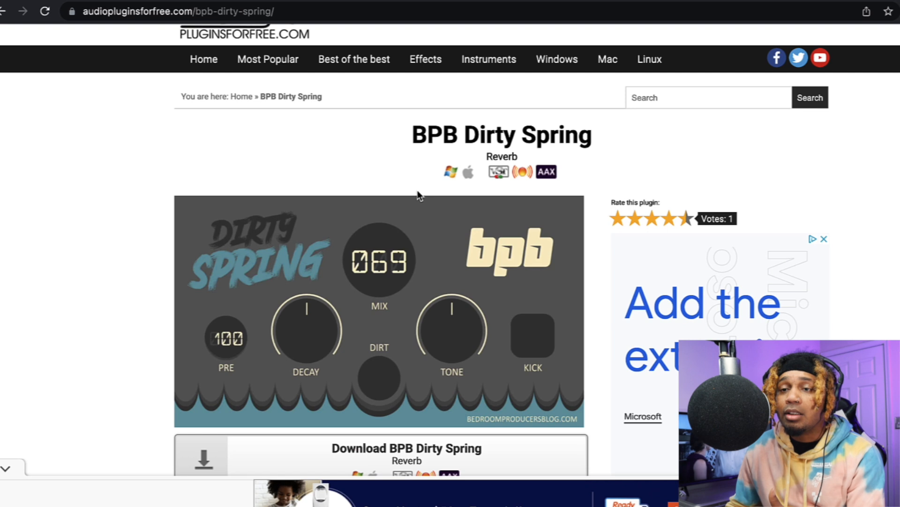
scroll(418, 190, "up", 1)
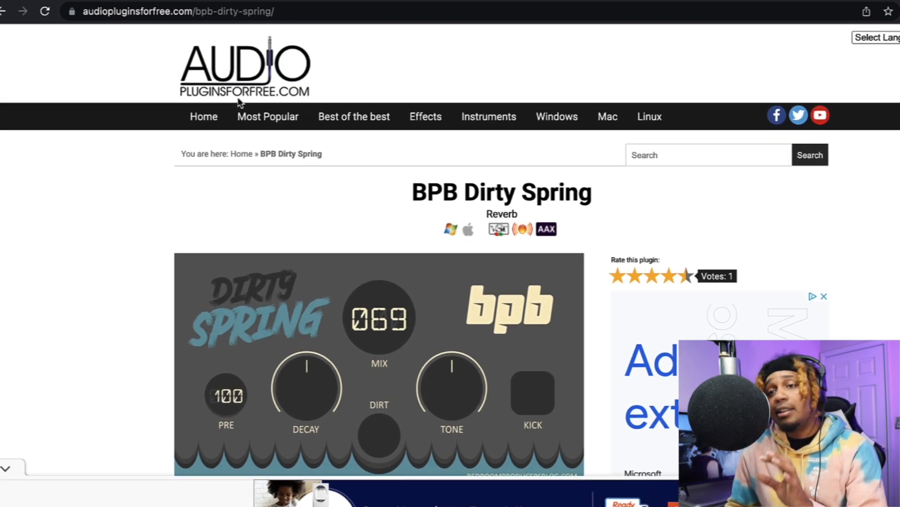
scroll(251, 123, "down", 1)
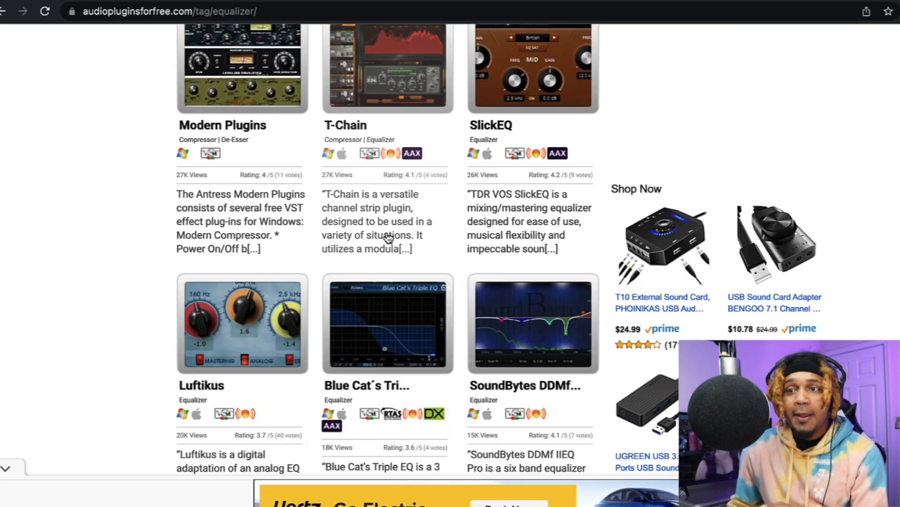
Go from the site's equalizer listing to its home page and look over the newest free plug-ins
scroll(385, 229, "up", 10)
left_click(203, 129)
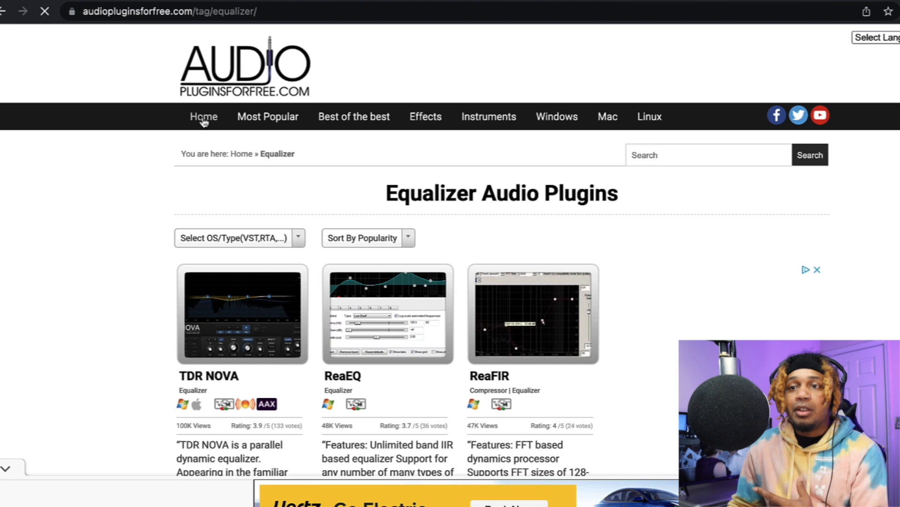
scroll(560, 289, "down", 6)
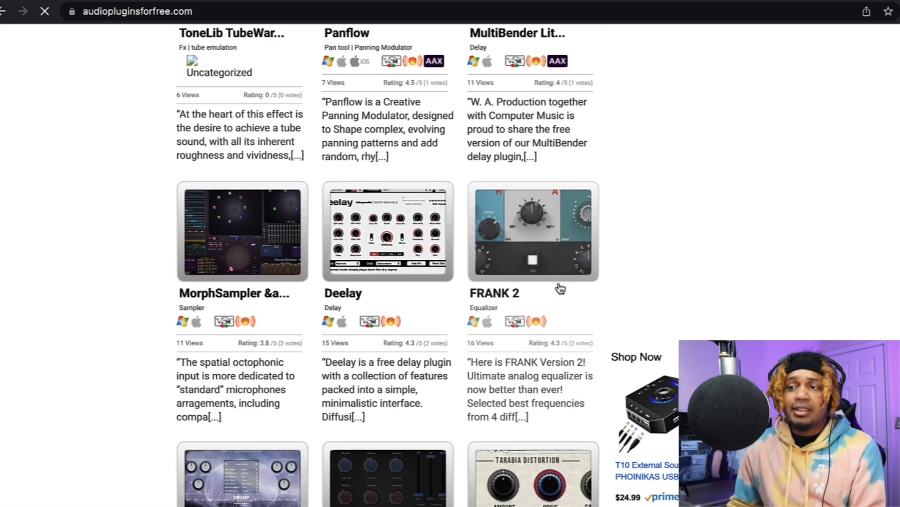
scroll(561, 290, "up", 6)
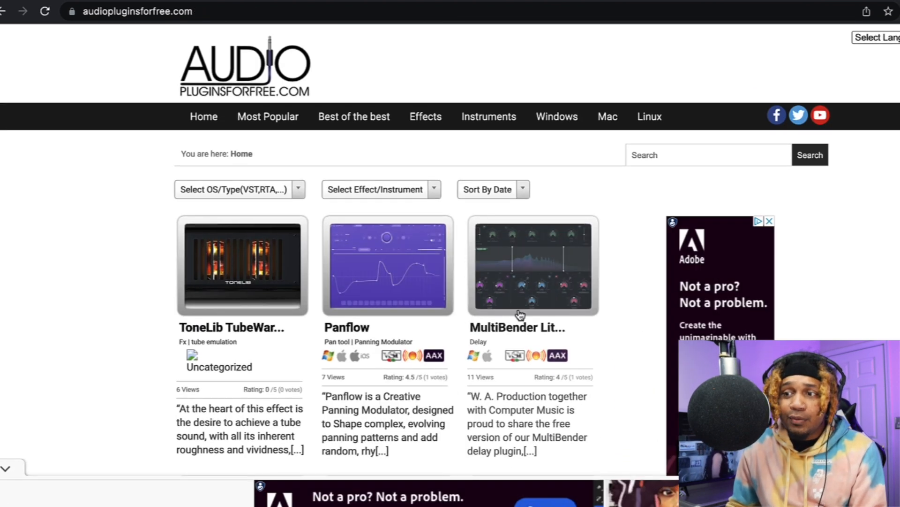
View the MultiBender Lite (CM) plug-in page and return to the home page listing
left_click(511, 331)
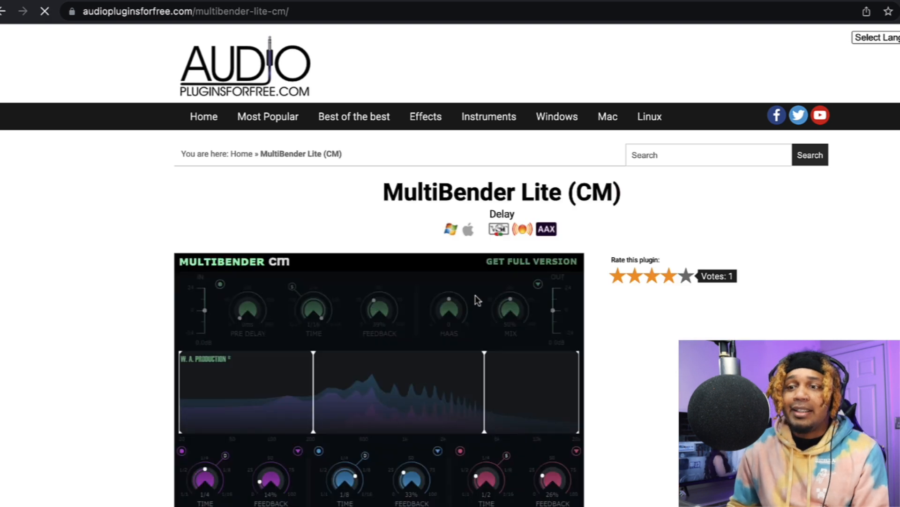
scroll(475, 300, "down", 2)
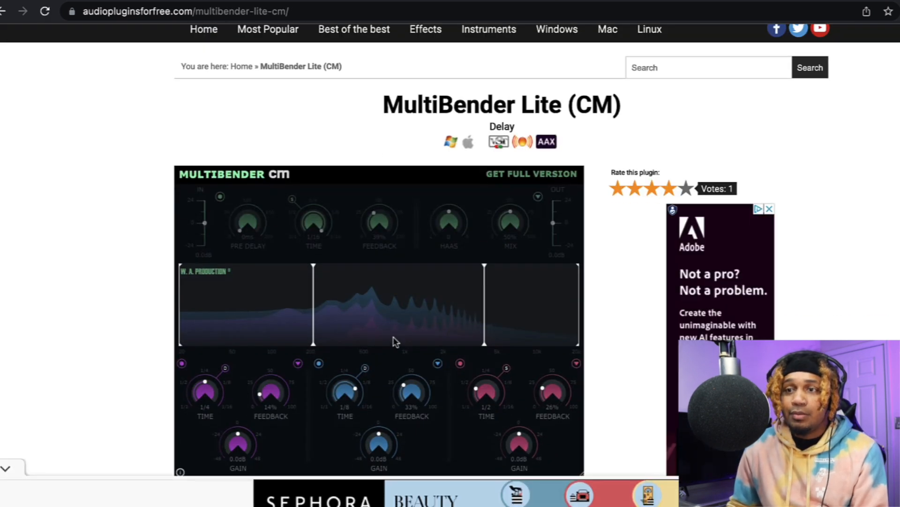
left_click(3, 11)
Browse the home page's plug-in list down to its page numbers and back up to the site navigation
scroll(597, 340, "down", 7)
scroll(599, 340, "down", 20)
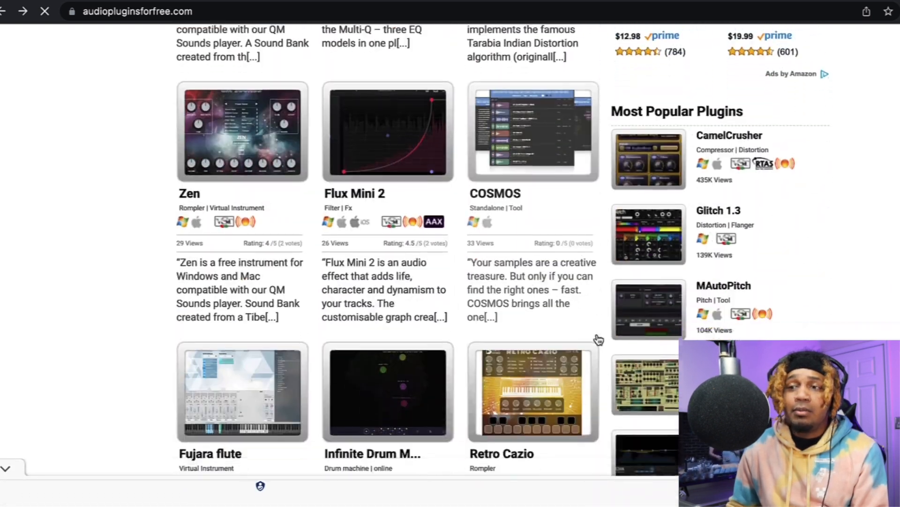
scroll(597, 337, "down", 4)
scroll(458, 235, "up", 15)
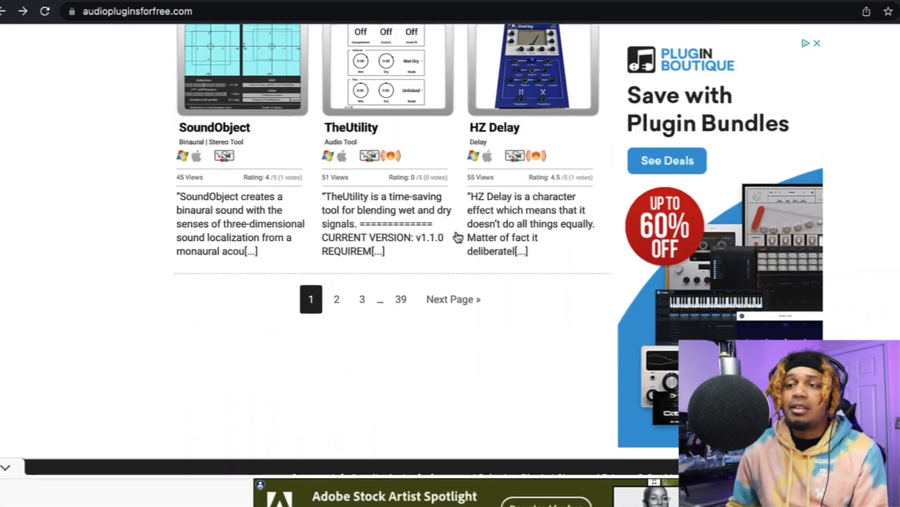
scroll(466, 209, "up", 10)
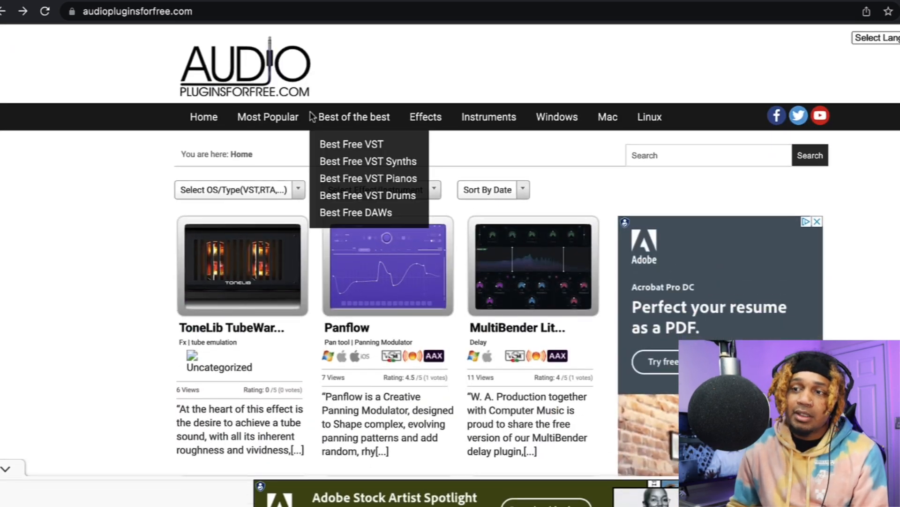
Show the site's most popular plug-ins, dismissing the advert, and browse the list down to Vital and FerricTDS
mouse_move(404, 123)
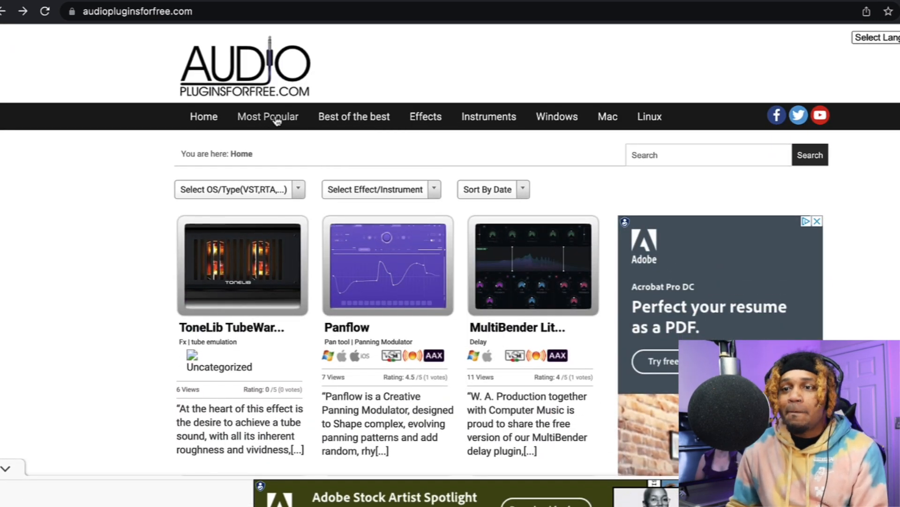
left_click(278, 120)
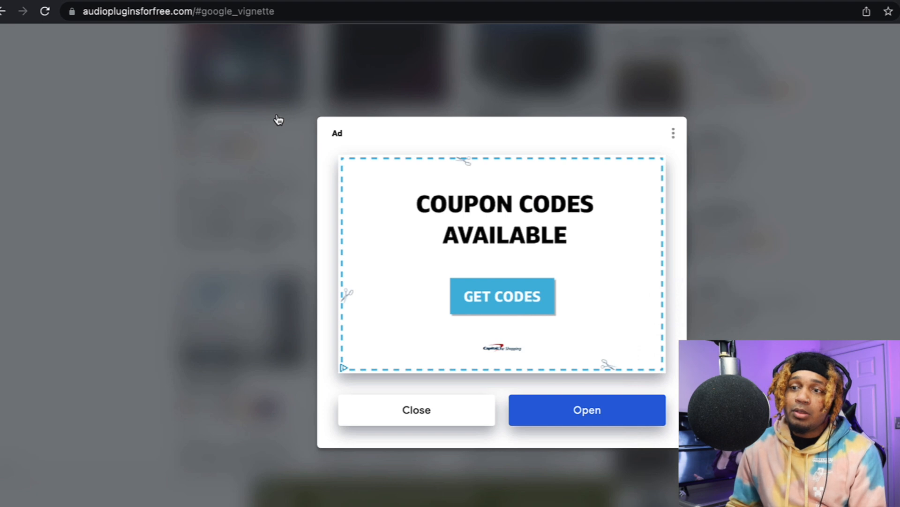
left_click(415, 424)
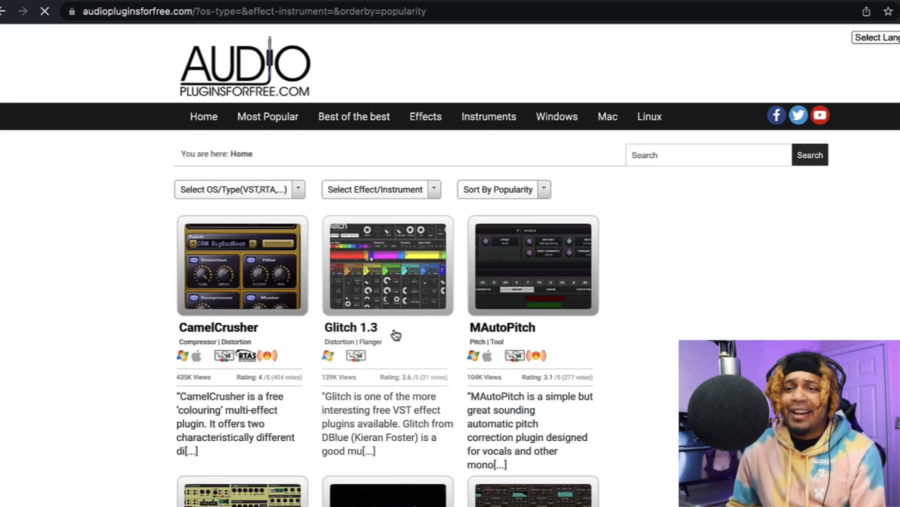
scroll(396, 334, "down", 3)
scroll(268, 384, "down", 10)
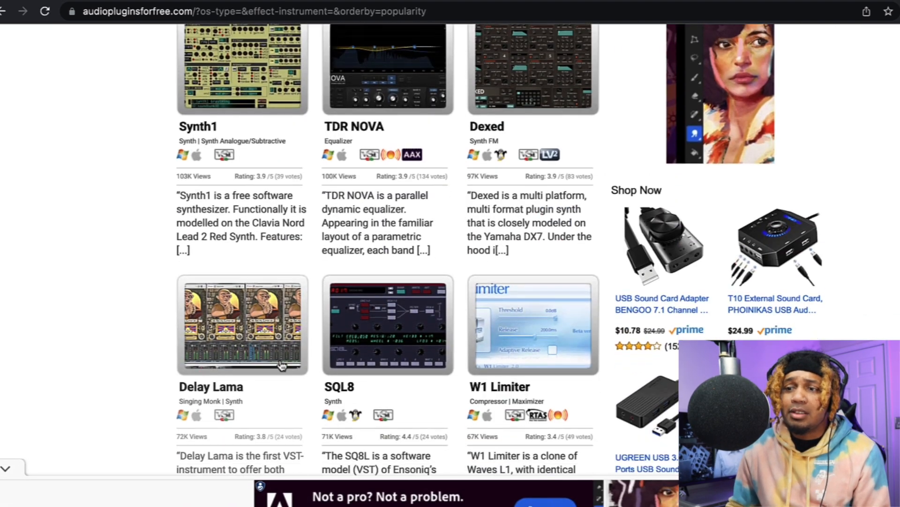
scroll(282, 365, "down", 2)
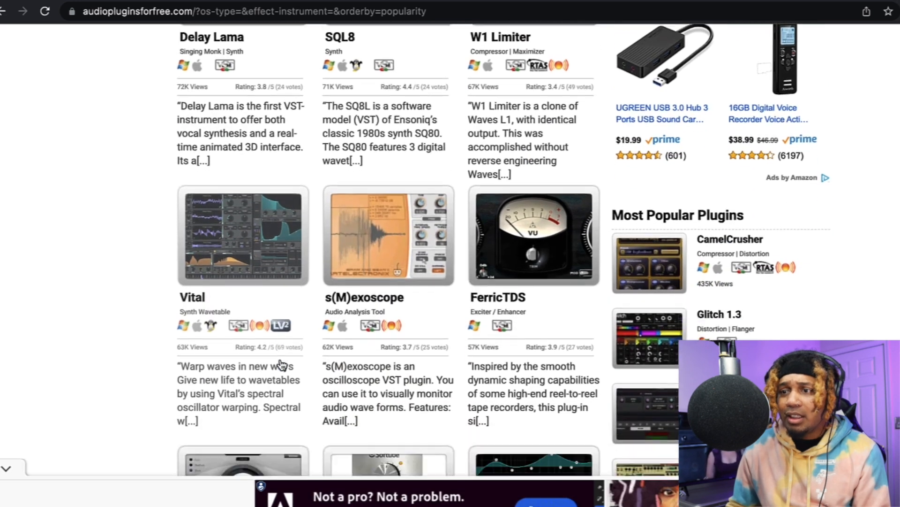
Return to the site navigation and look through its Windows, Mac, Best of the best and Effects categories
scroll(281, 365, "up", 7)
scroll(282, 365, "up", 10)
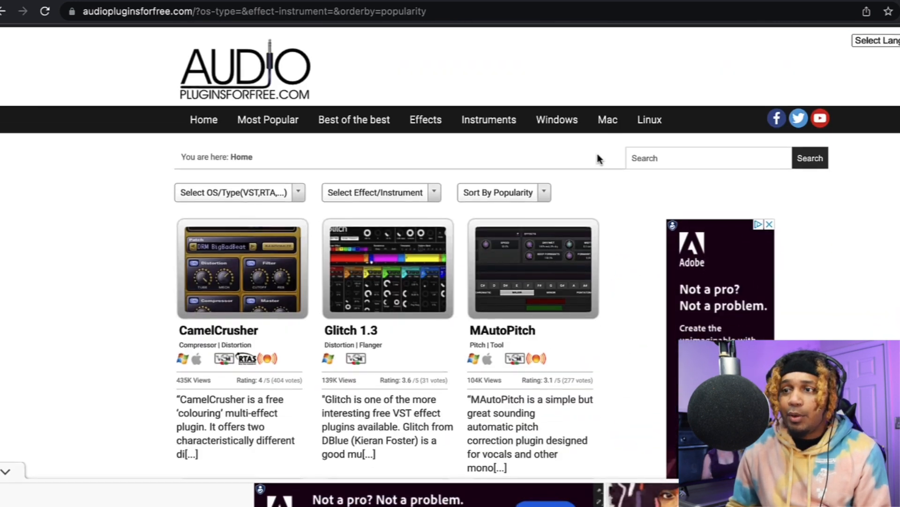
mouse_move(554, 124)
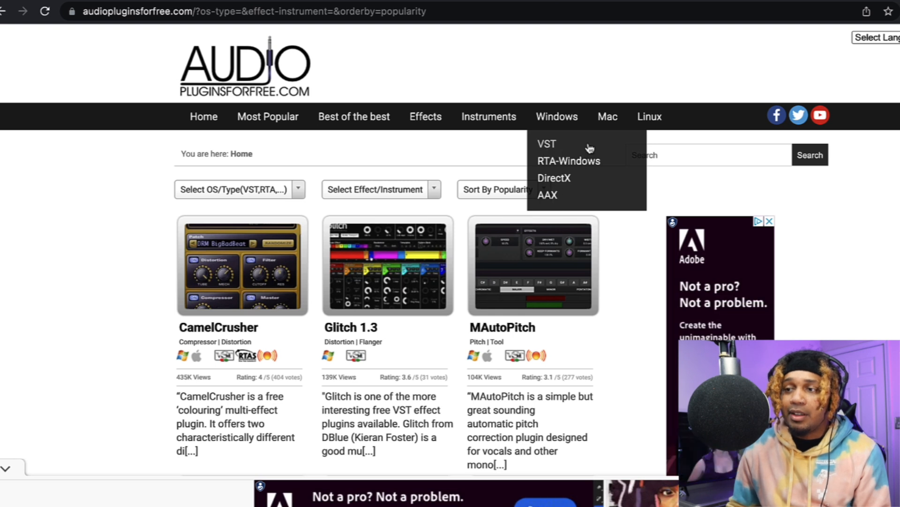
mouse_move(604, 124)
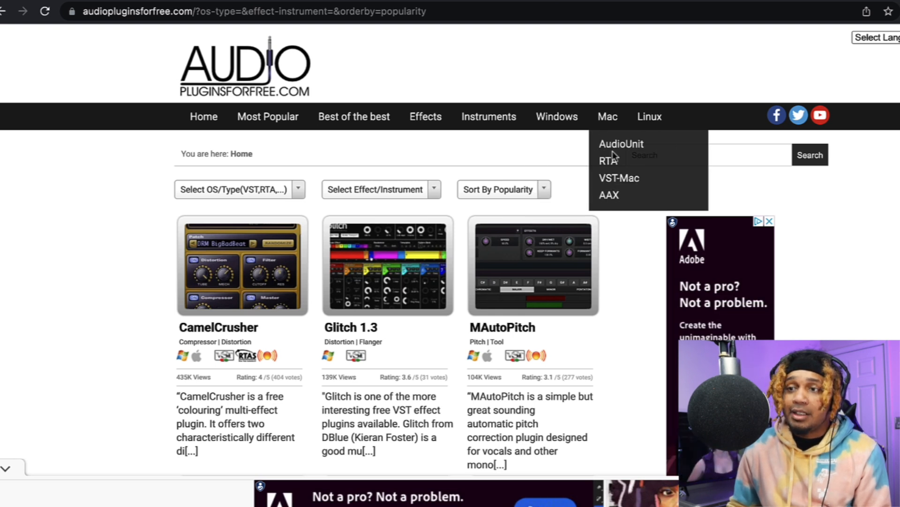
mouse_move(368, 124)
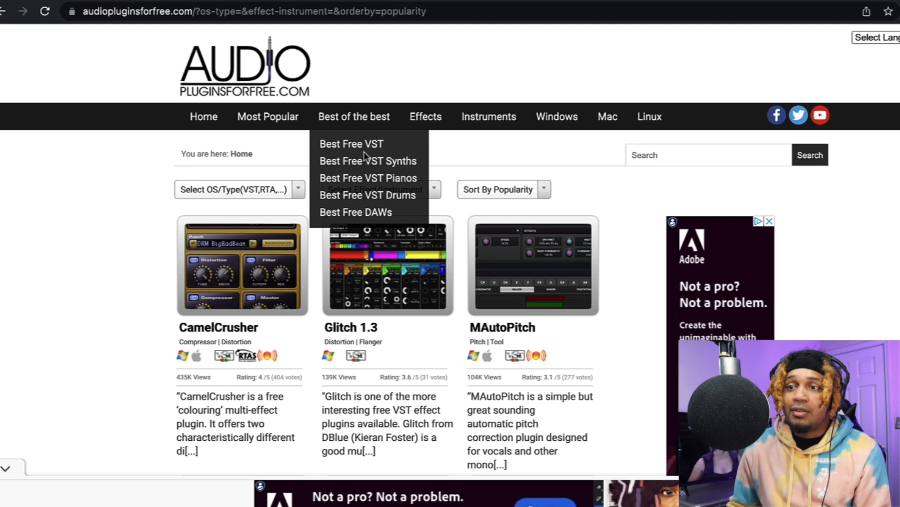
mouse_move(426, 126)
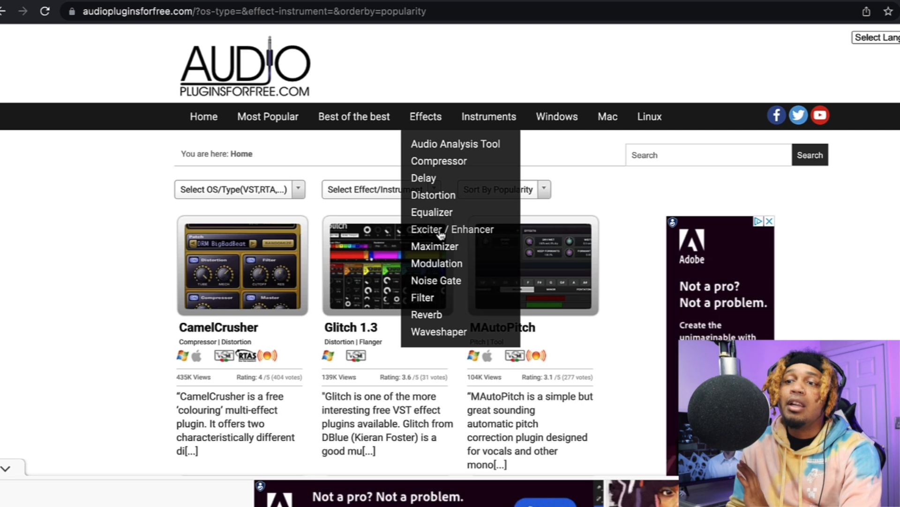
mouse_move(446, 266)
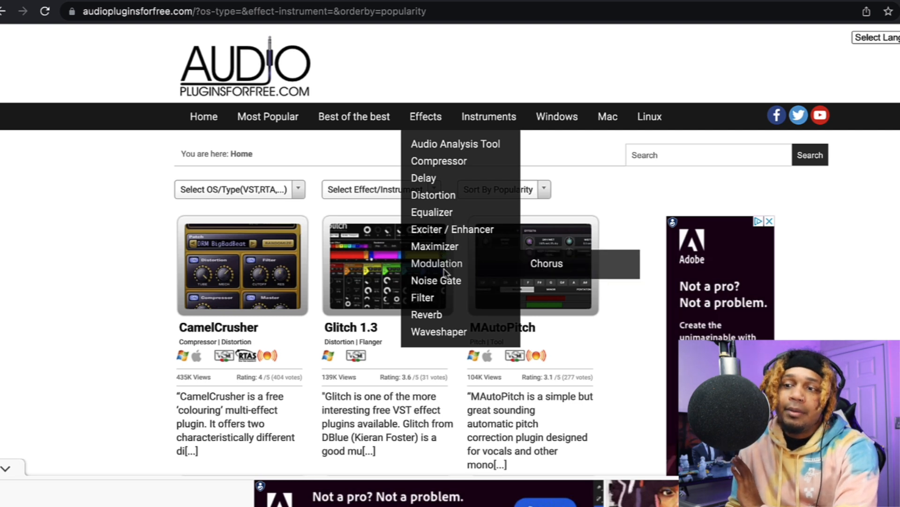
Show the Reverb effects category and browse its plug-in list down to DX Reverb Light and Mverb
left_click(436, 315)
scroll(442, 291, "down", 5)
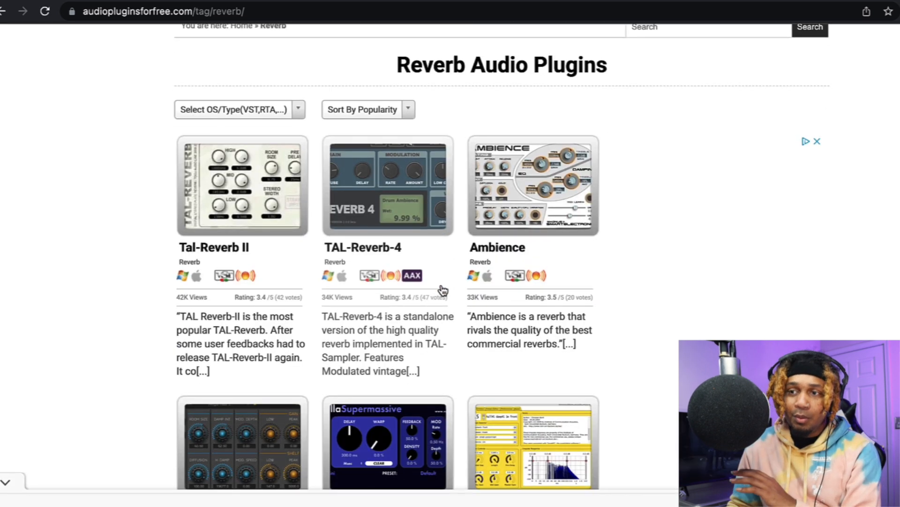
scroll(442, 291, "down", 4)
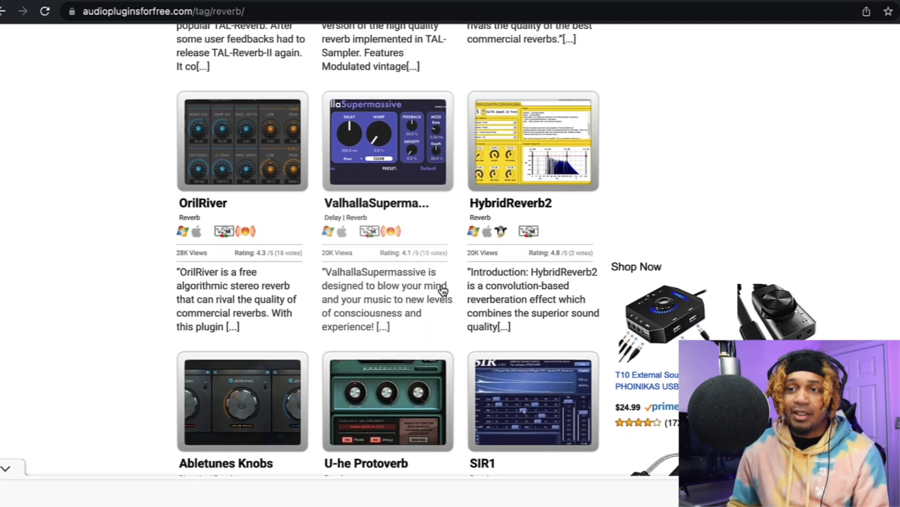
scroll(236, 186, "up", 7)
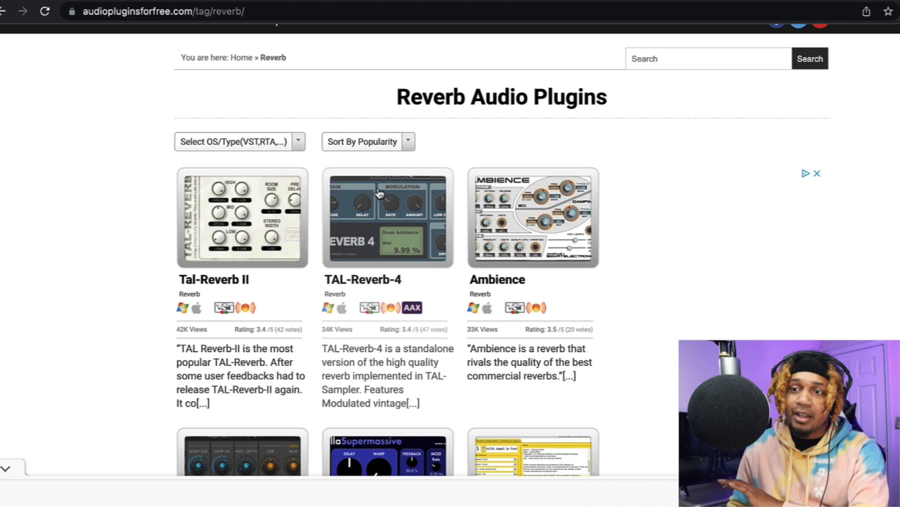
scroll(529, 91, "down", 8)
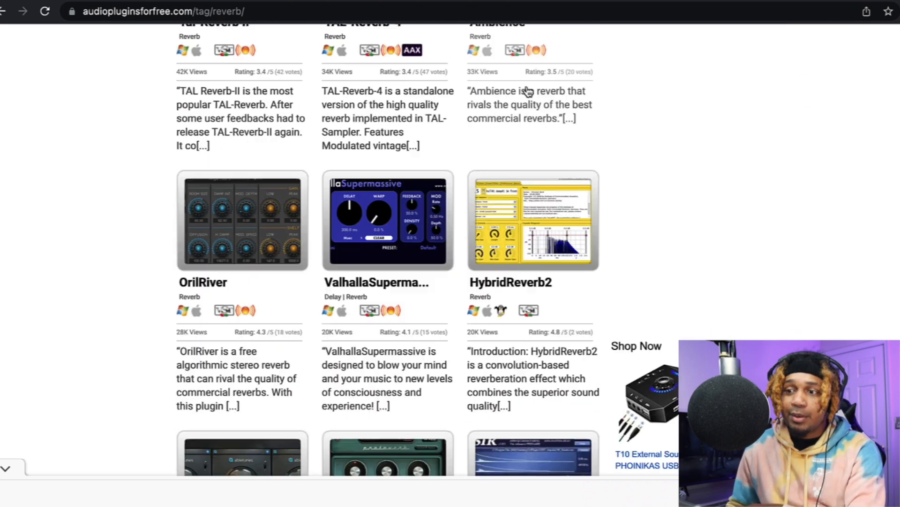
scroll(529, 90, "down", 14)
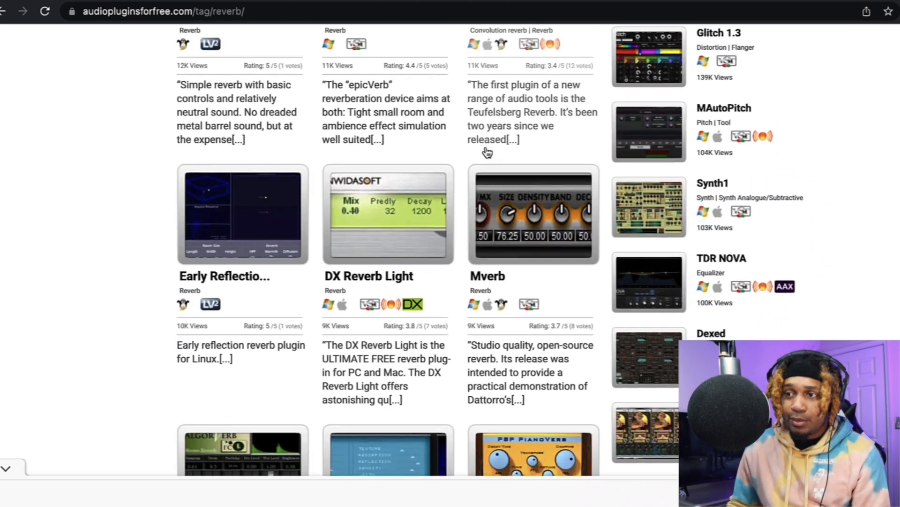
Show the Delay effects category and browse its plug-in list down to HY-Delay2 Free
scroll(486, 151, "up", 20)
mouse_move(429, 121)
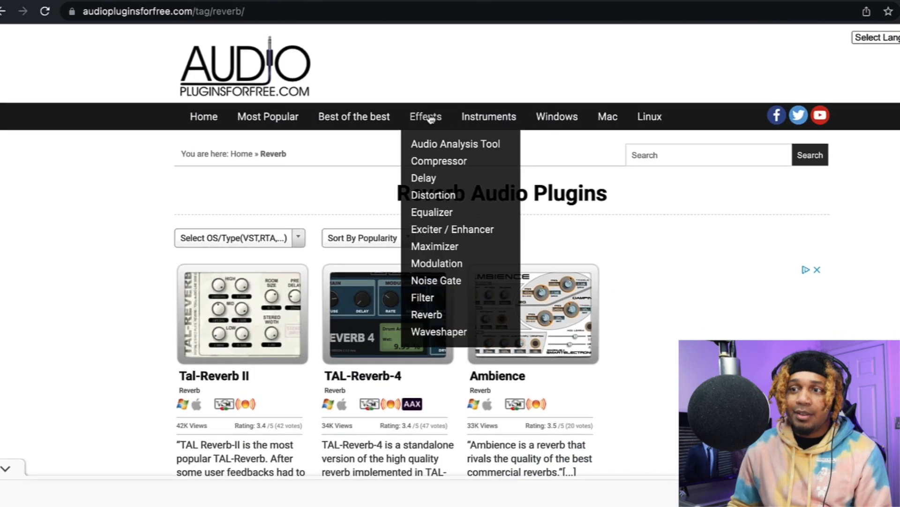
left_click(442, 183)
scroll(493, 300, "down", 4)
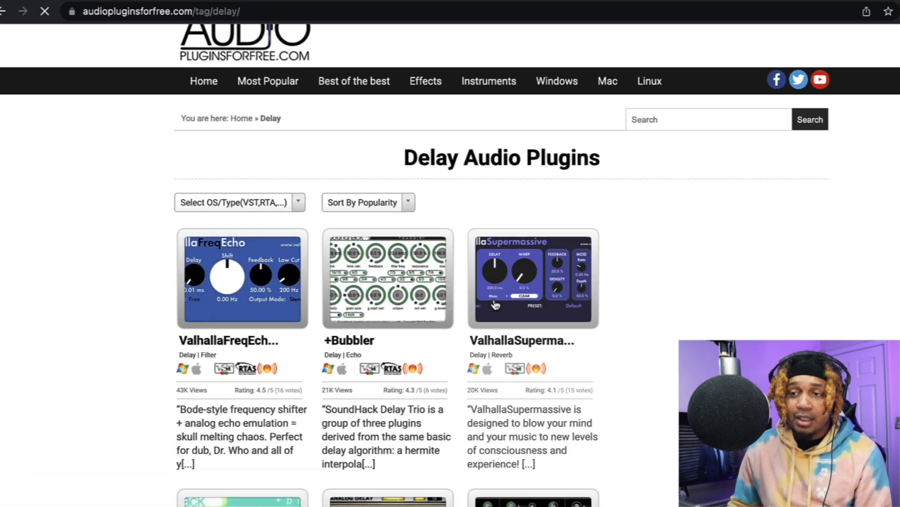
scroll(494, 301, "down", 4)
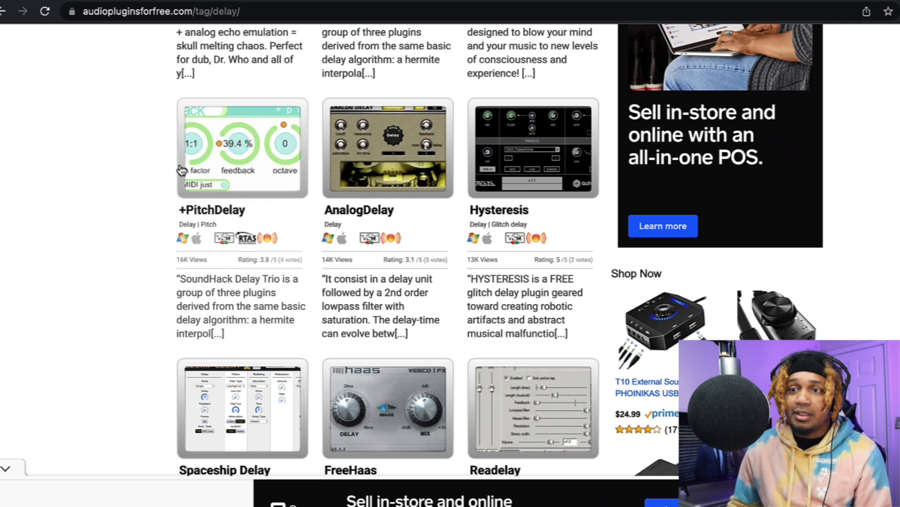
scroll(548, 172, "down", 4)
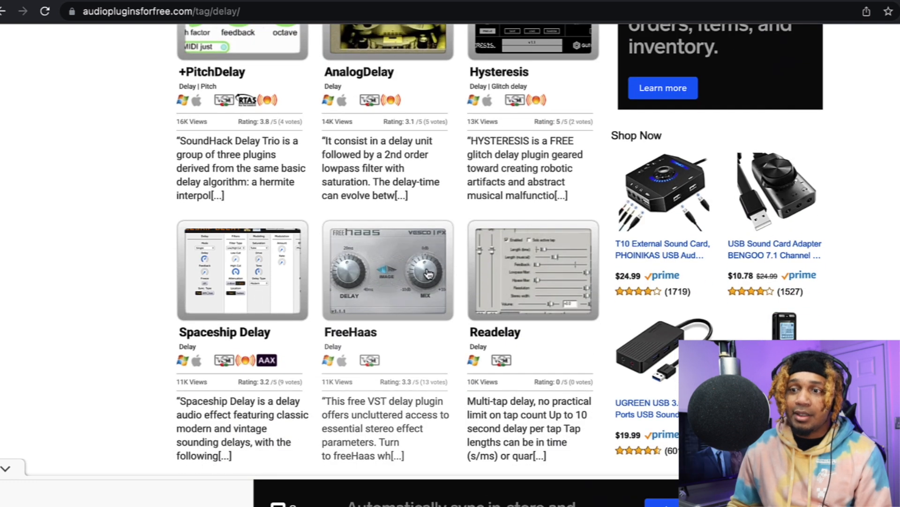
scroll(291, 286, "down", 4)
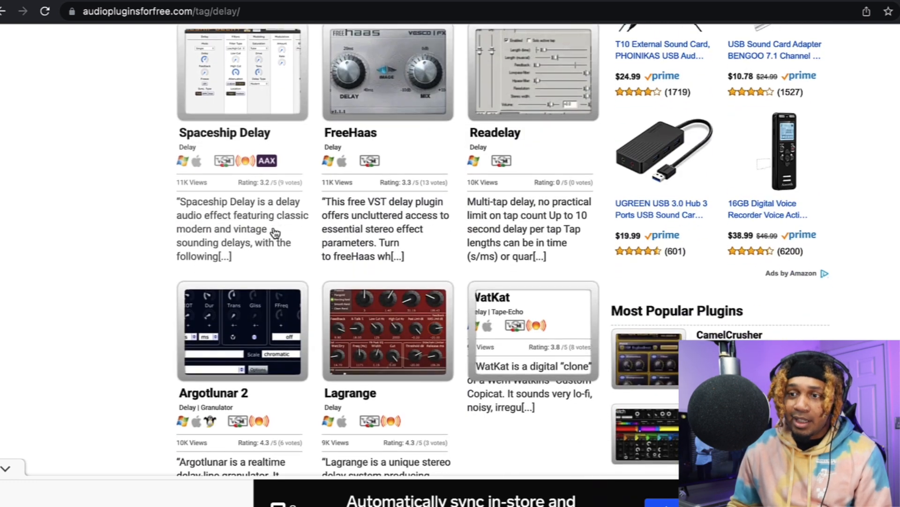
scroll(378, 257, "down", 7)
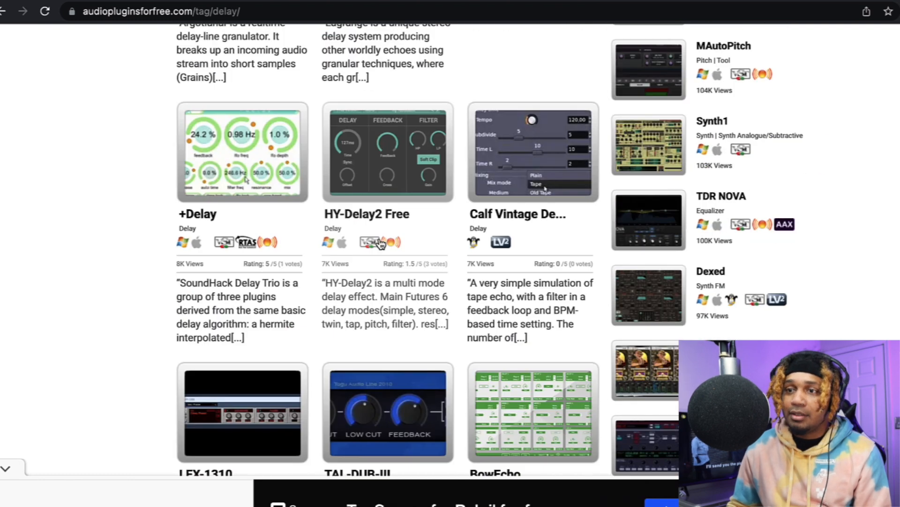
Show the Compressor effects category briefly, followed by the Equalizer category
scroll(365, 223, "up", 20)
mouse_move(426, 117)
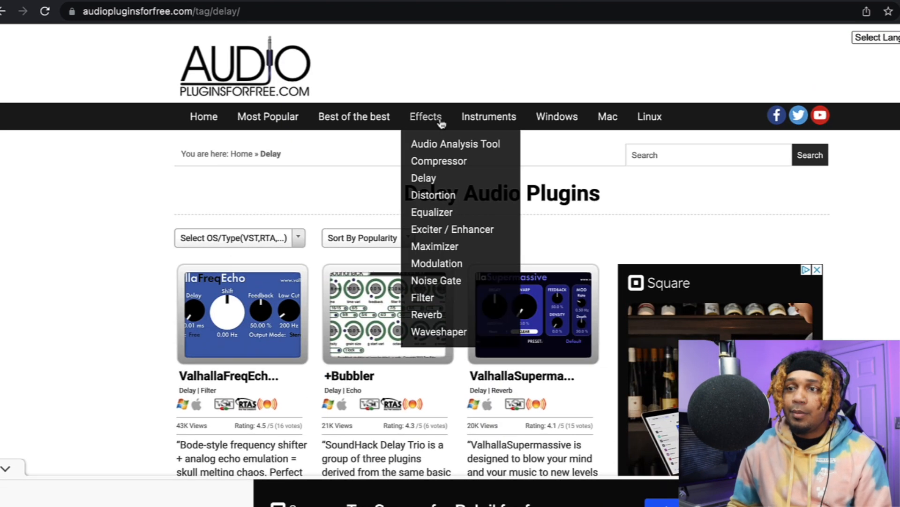
left_click(441, 169)
scroll(428, 141, "down", 1)
mouse_move(425, 82)
left_click(419, 181)
Show the Distortion effects category, browse its list down to Klanghelm IVGI and Gorgon, and return to its beginning
mouse_move(425, 120)
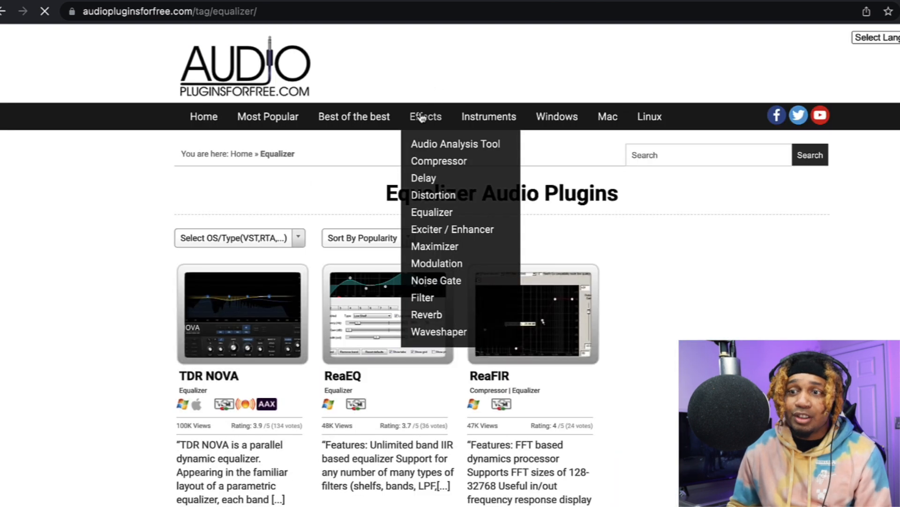
left_click(433, 201)
scroll(432, 206, "down", 9)
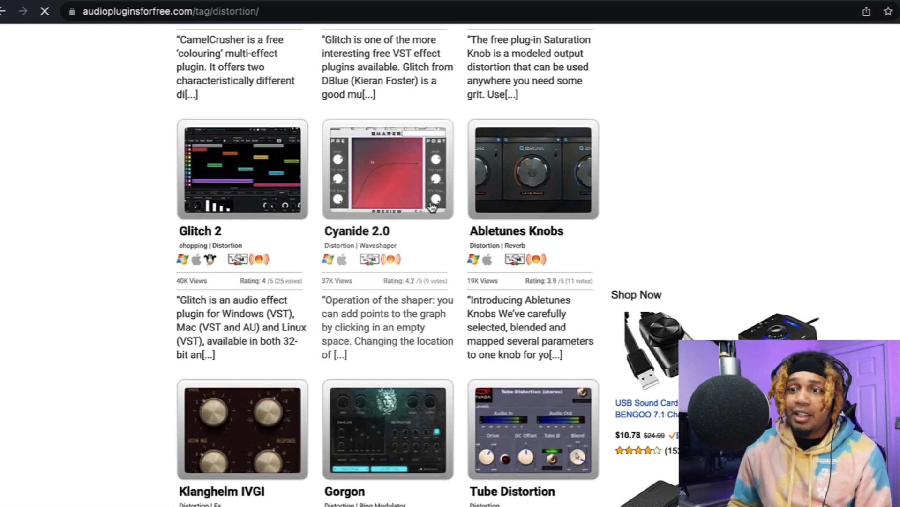
scroll(432, 207, "down", 2)
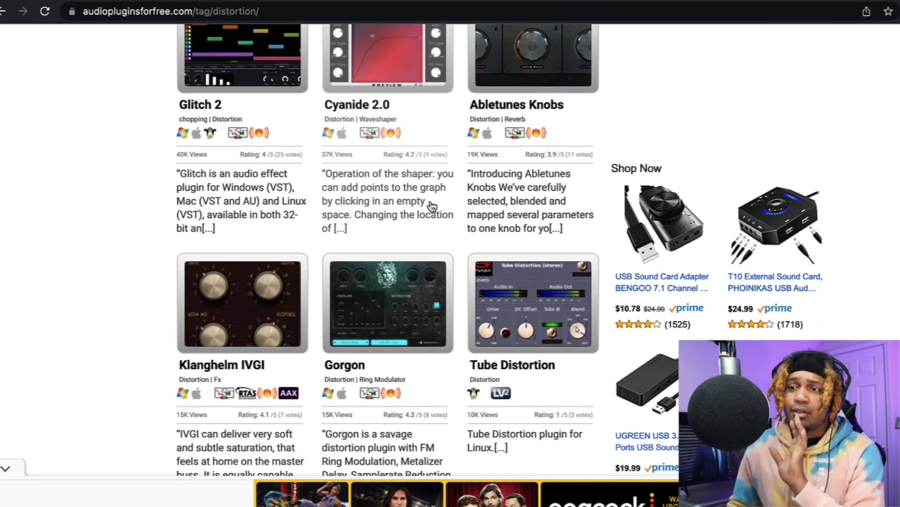
scroll(432, 206, "up", 11)
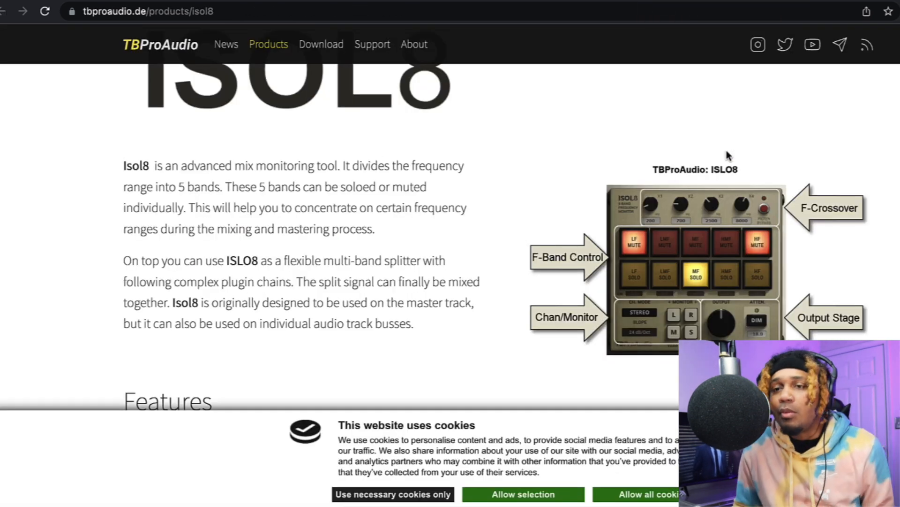
View the TBProAudio Isol8 product page and the GVST GSnap download page
scroll(750, 218, "up", 2)
scroll(750, 216, "down", 2)
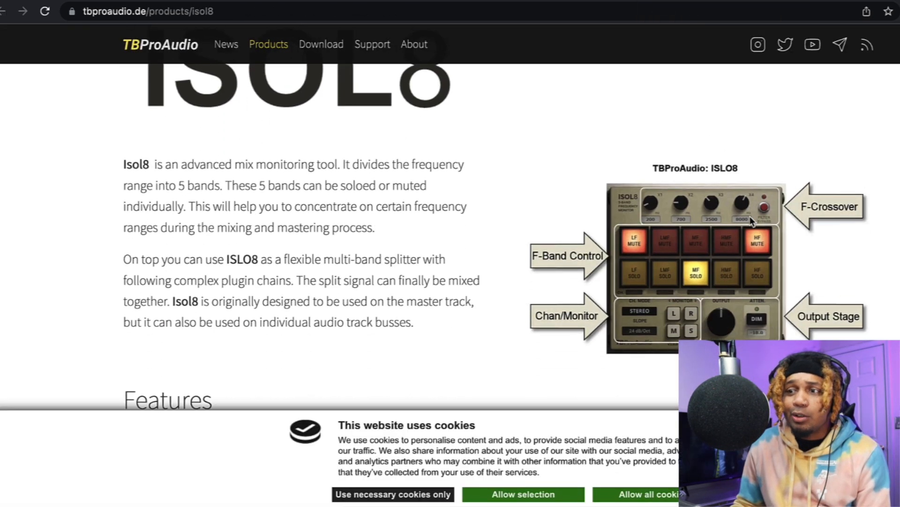
scroll(729, 233, "down", 1)
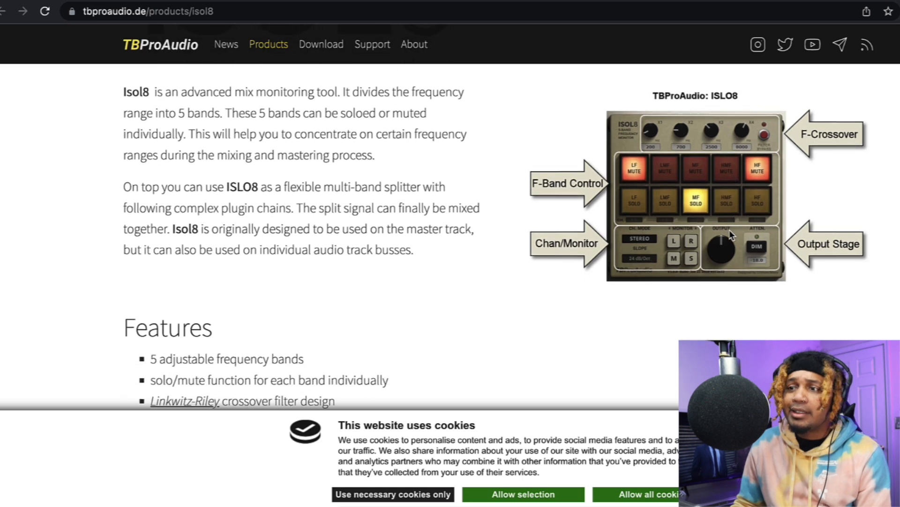
scroll(731, 234, "up", 2)
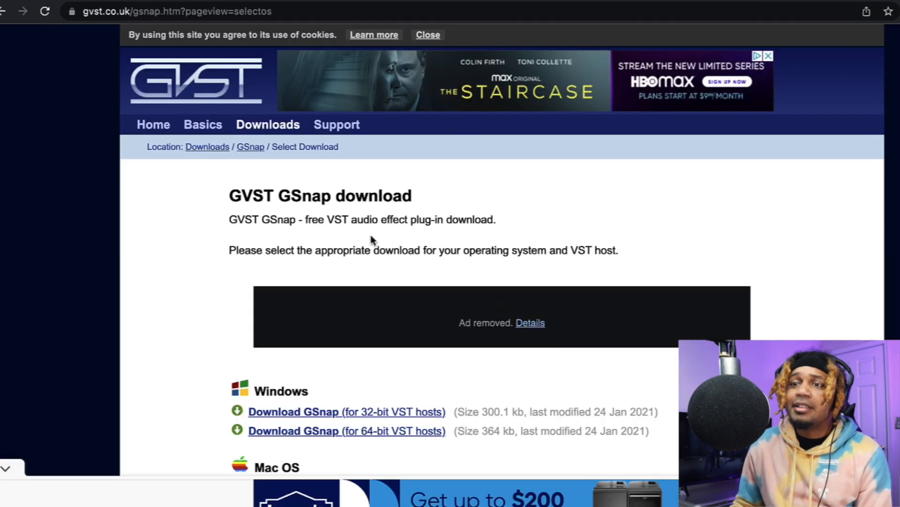
scroll(298, 201, "down", 3)
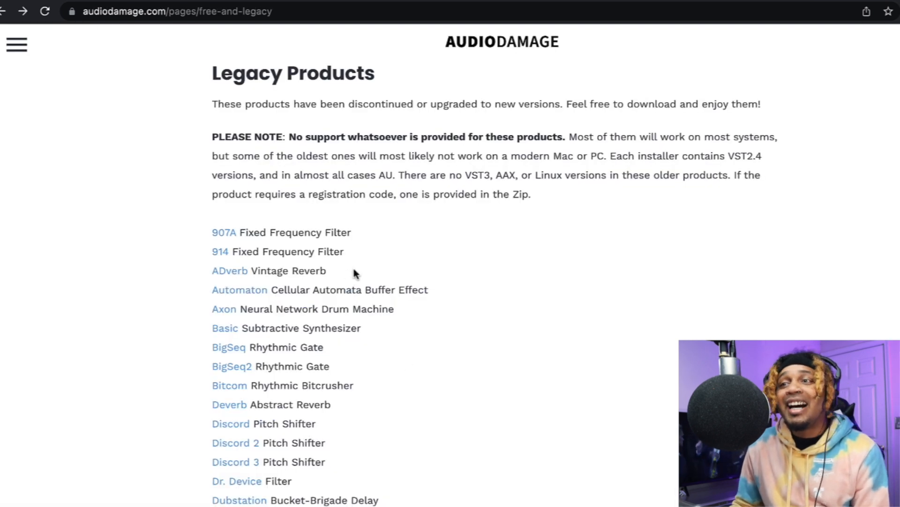
Look over the Legacy Products list on Audio Damage's free and legacy page
scroll(328, 272, "down", 3)
scroll(329, 272, "up", 2)
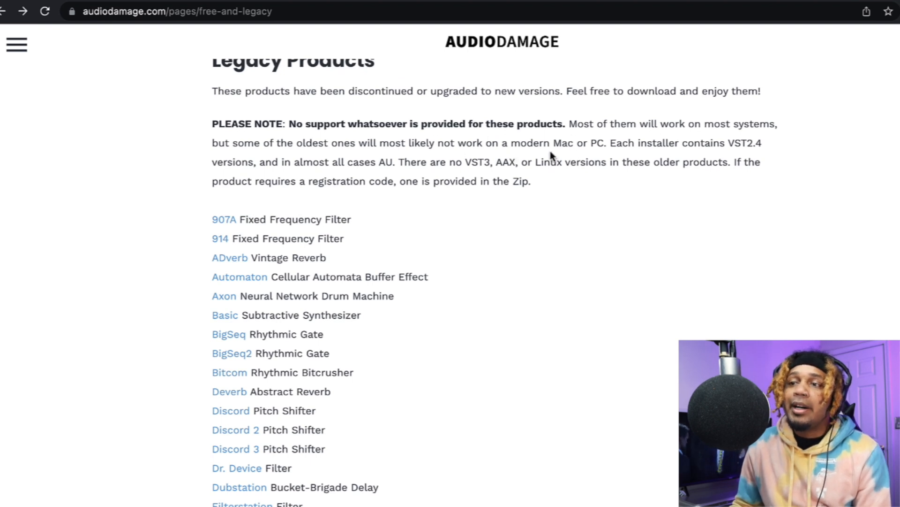
scroll(383, 264, "down", 3)
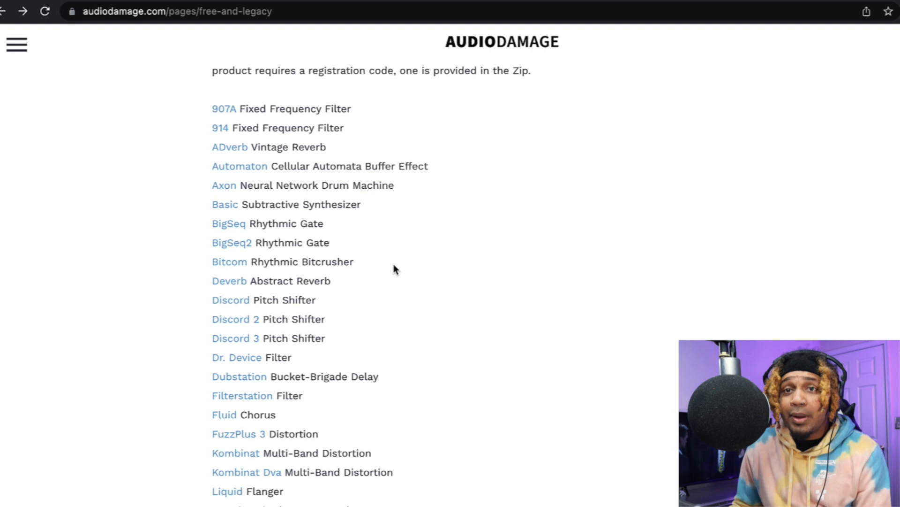
scroll(374, 266, "down", 1)
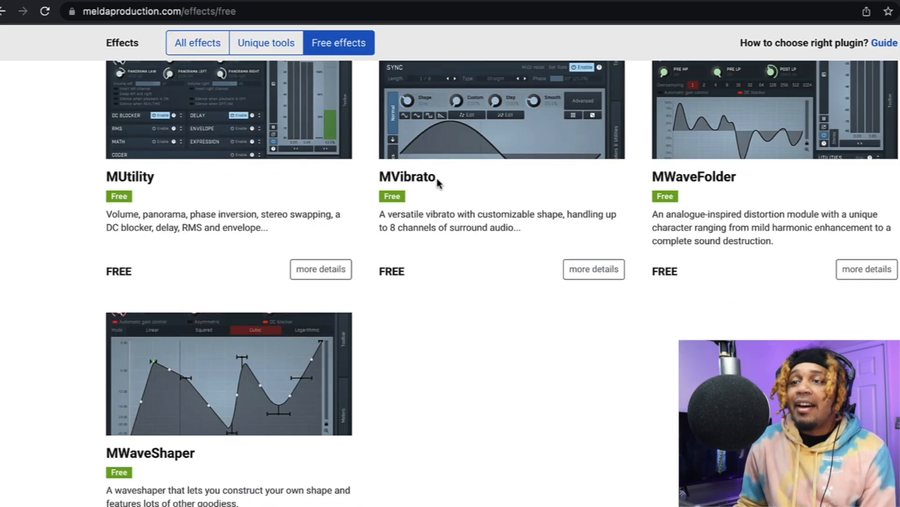
Browse MeldaProduction's free effects page from MWaveShaper back up to MAnalyzer and MAutoPitch
scroll(436, 176, "up", 15)
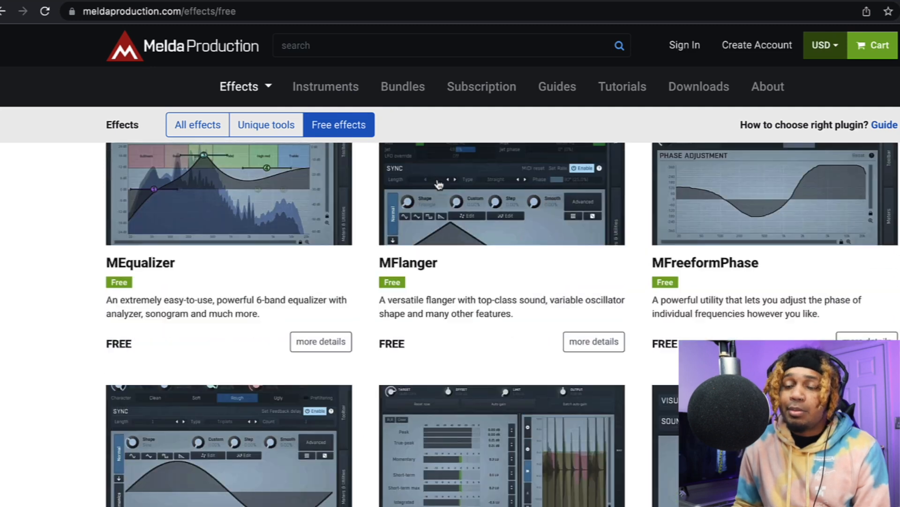
scroll(439, 183, "up", 10)
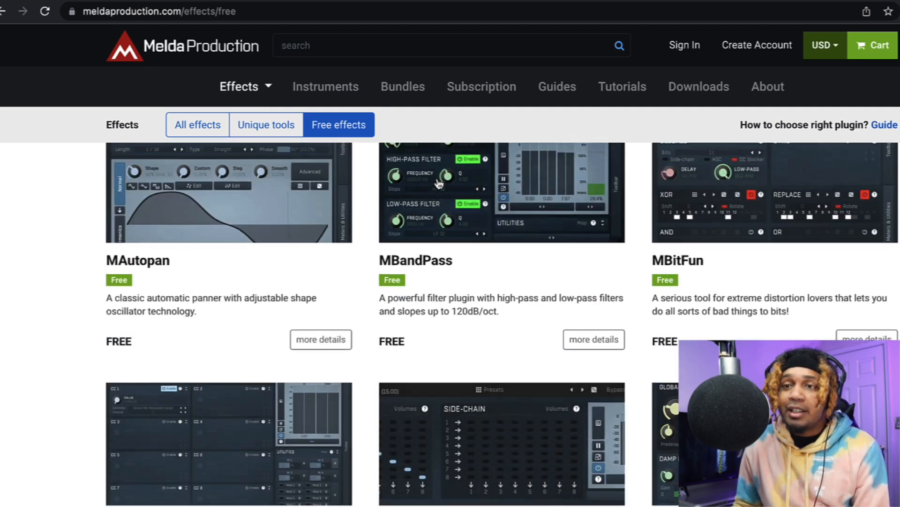
scroll(439, 184, "down", 2)
scroll(439, 184, "down", 1)
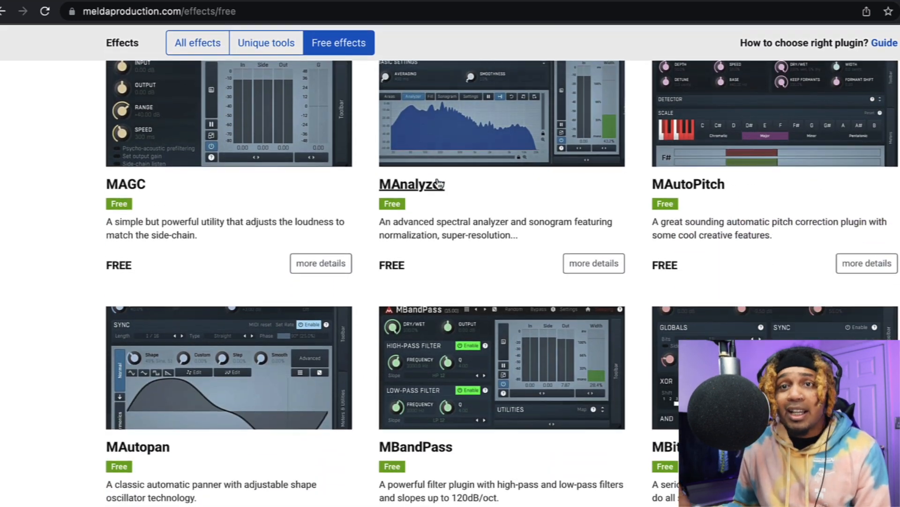